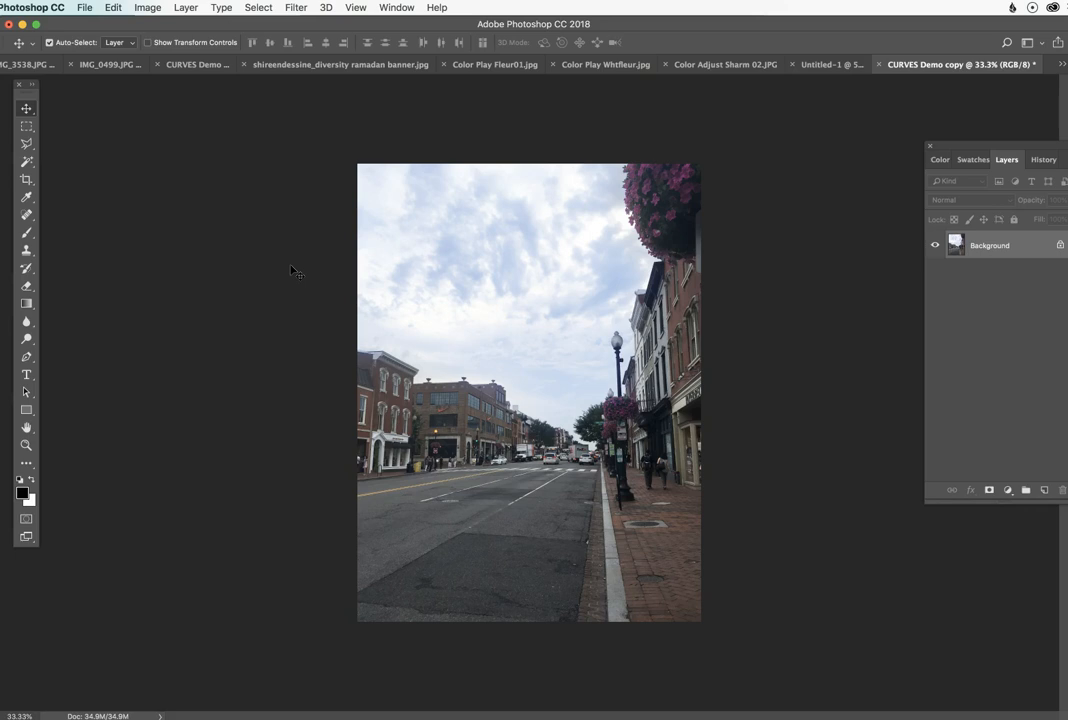
Step: Create a new print document from the Tabloid preset, 11 x 17 inches at 300 pixels/inch
left_click(84, 8)
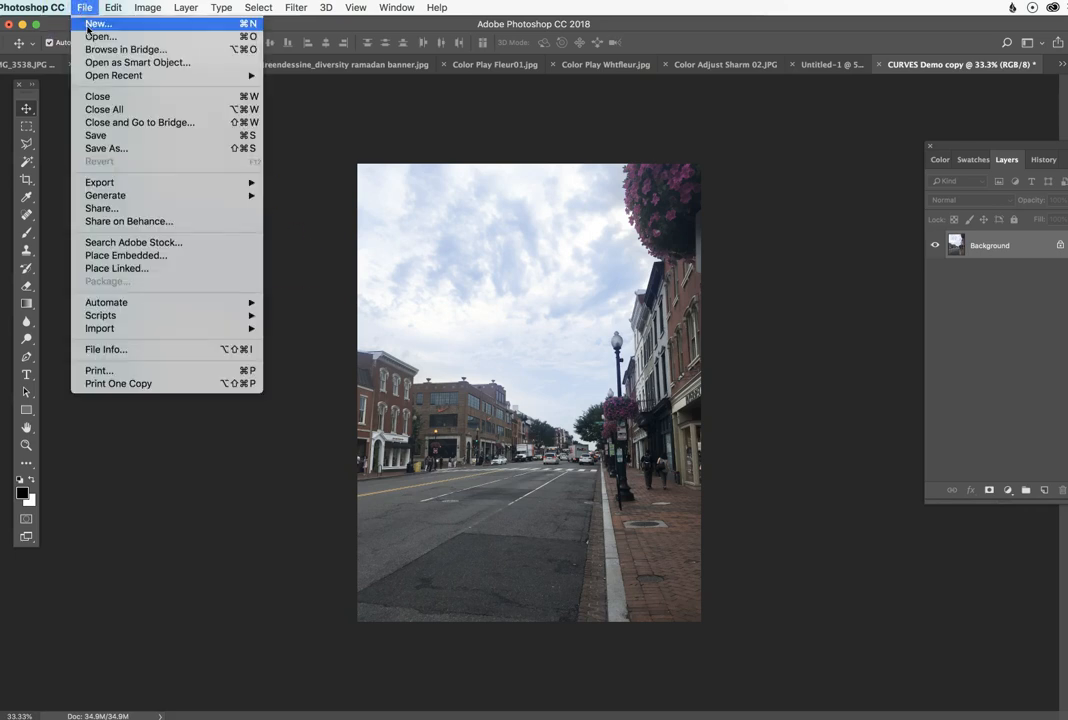
left_click(88, 24)
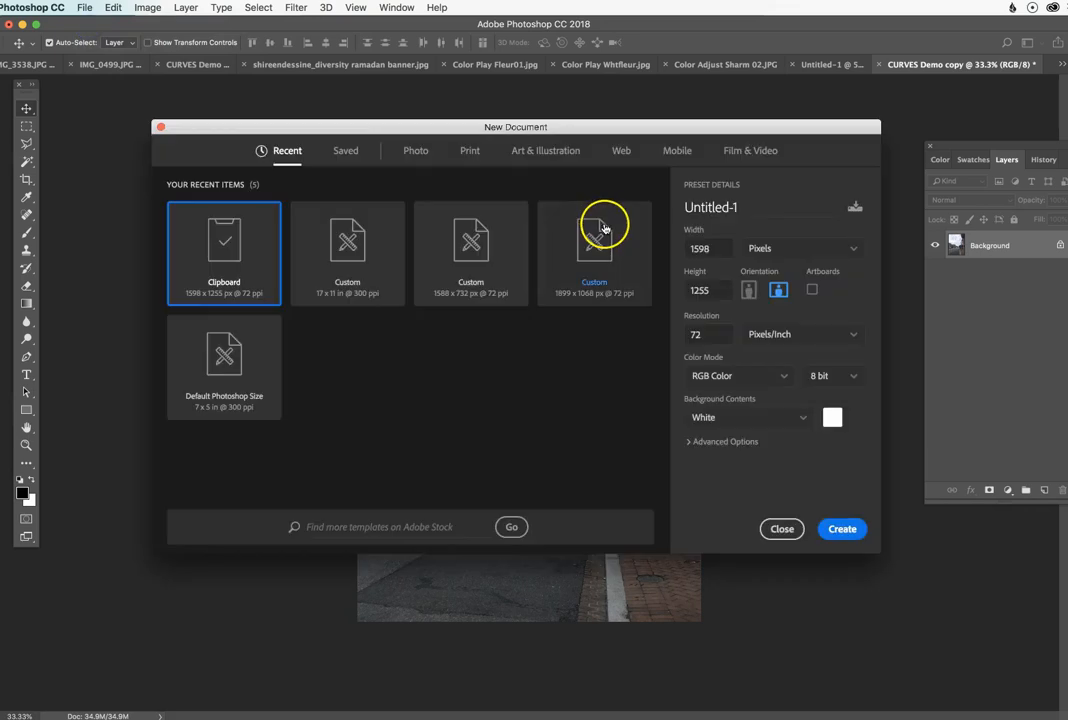
left_click(469, 151)
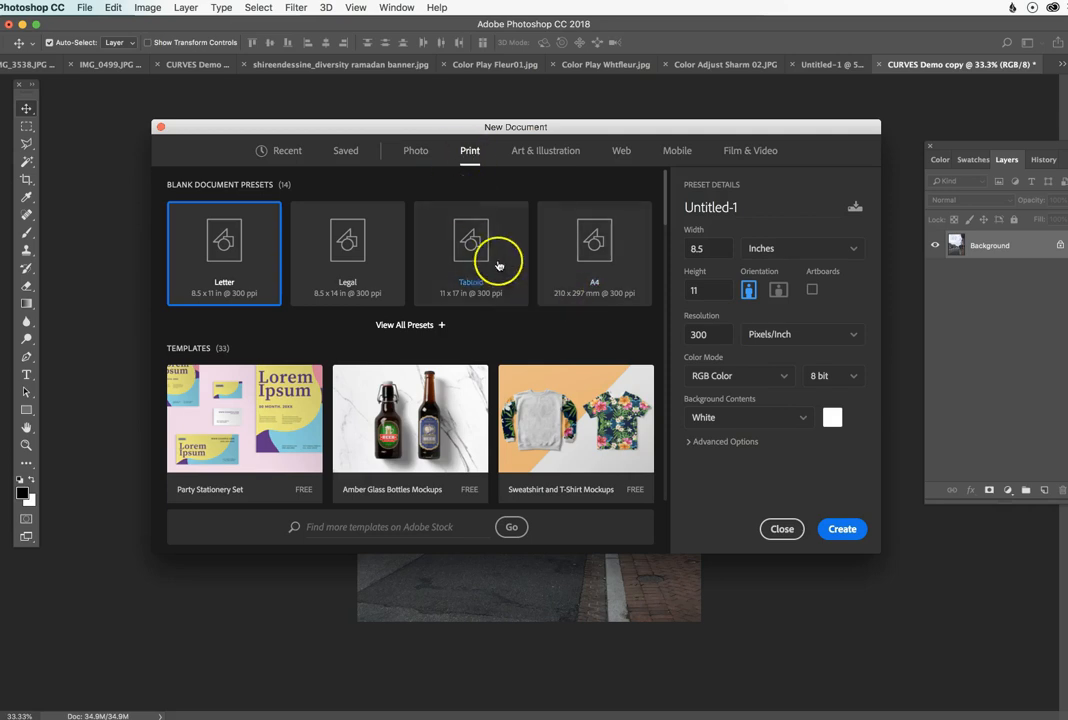
left_click(466, 248)
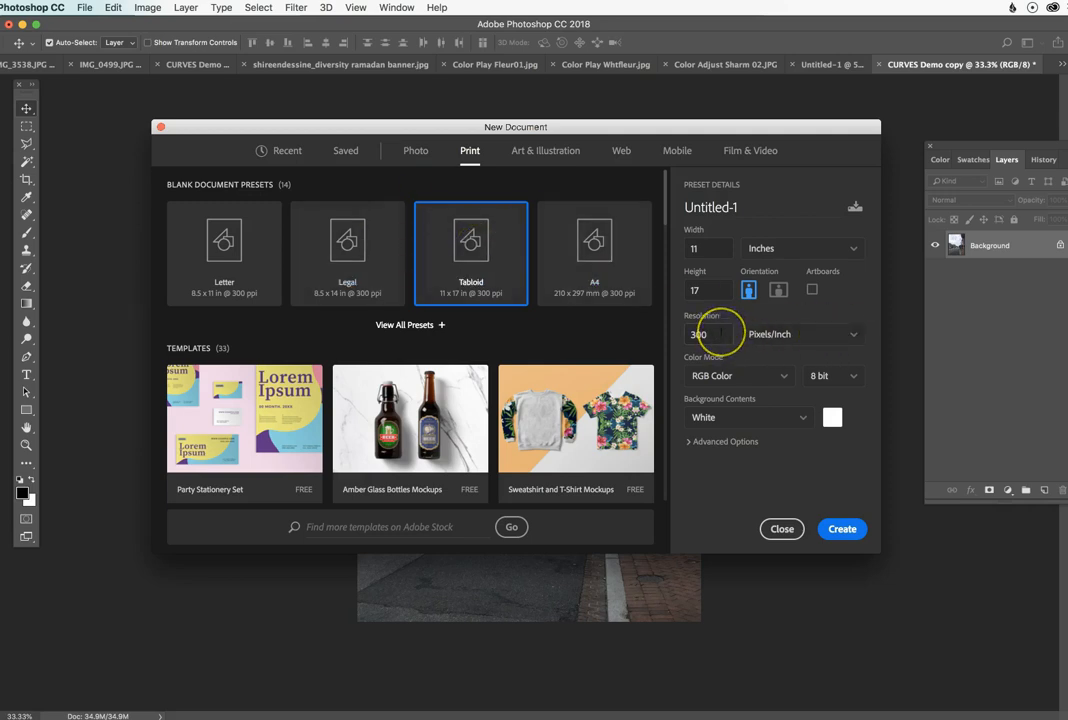
left_click(842, 529)
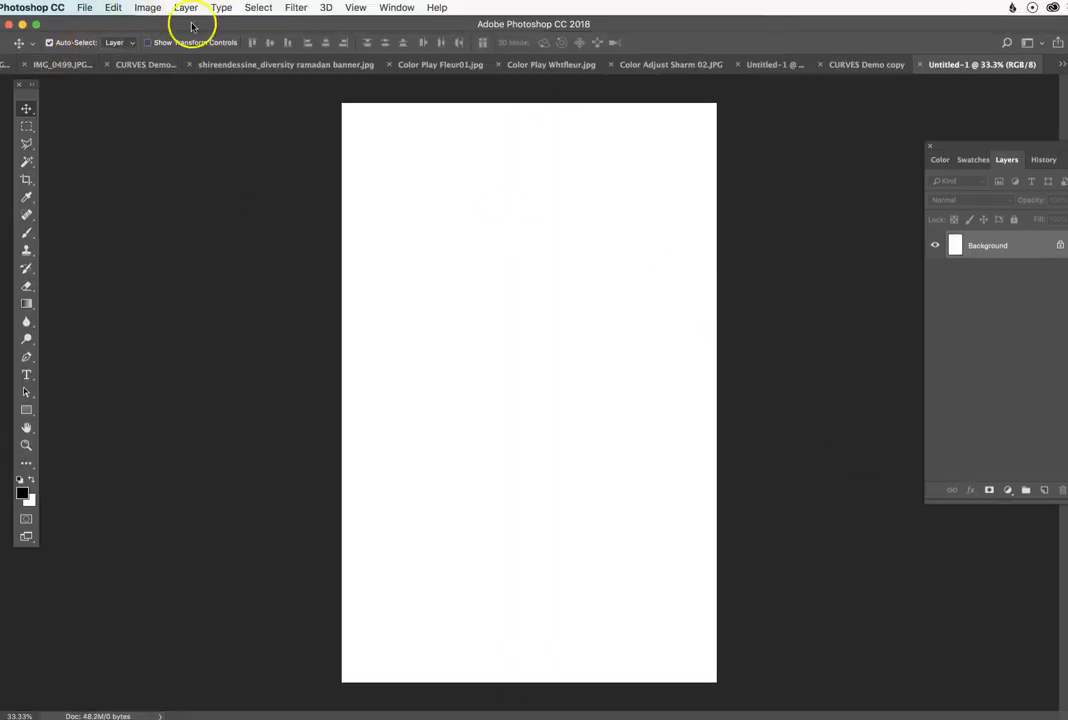
Step: In the CURVES Demo copy photo, select a full-width rectangular band across the street and buildings and copy it
left_click(880, 64)
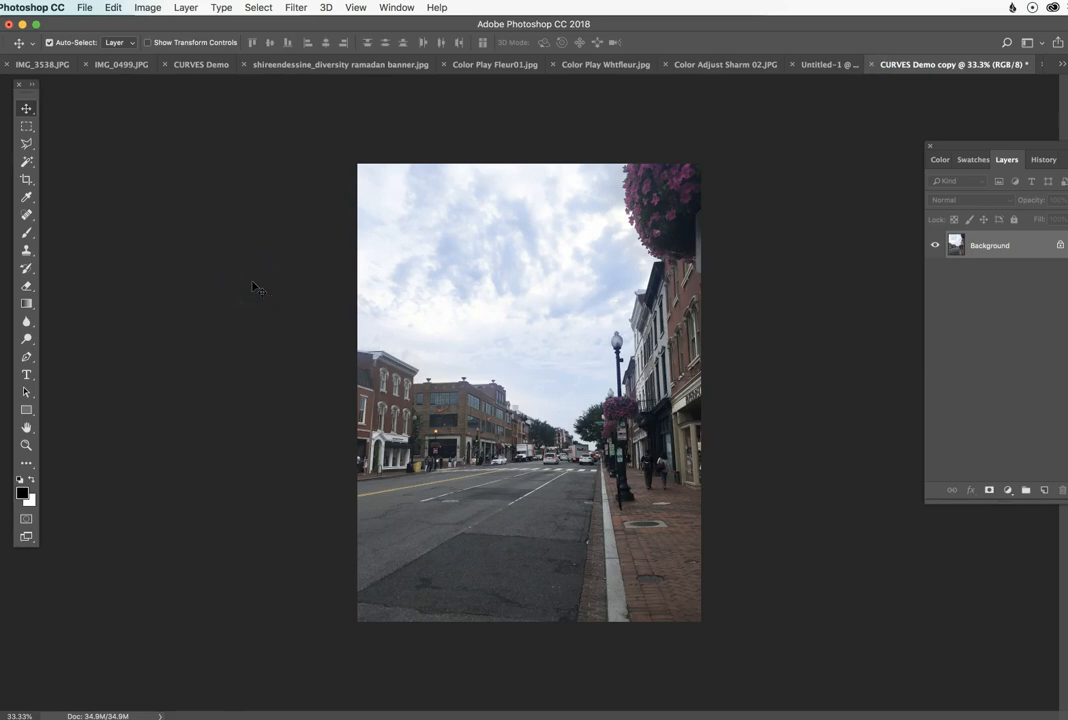
left_click(27, 129)
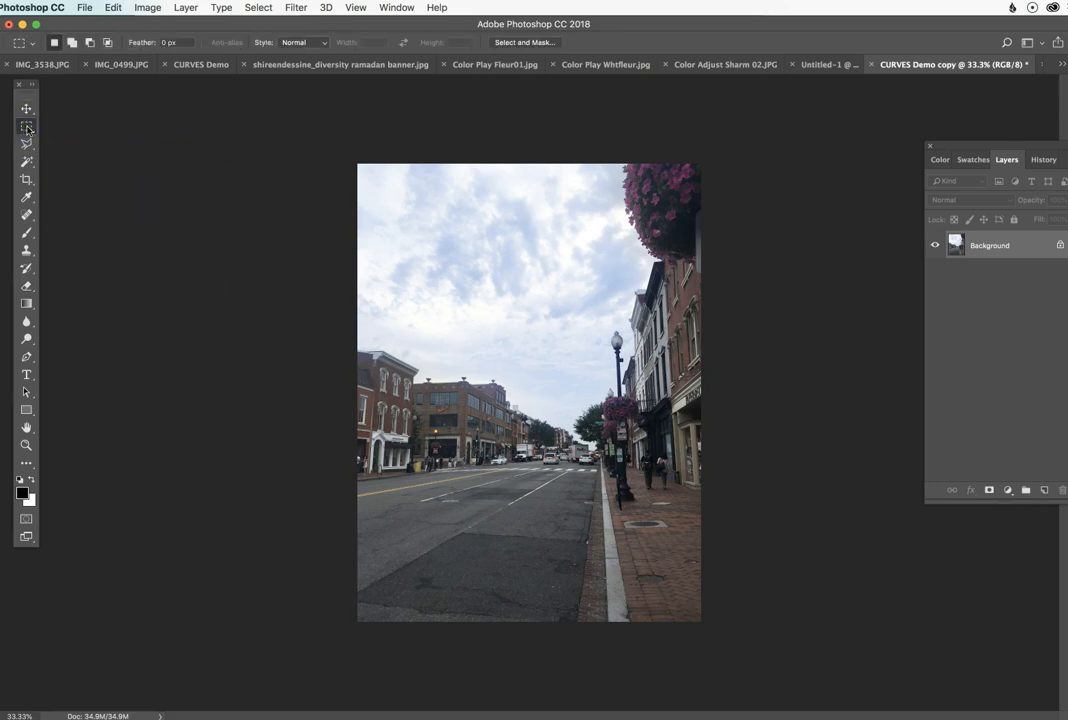
mouse_move(28, 129)
left_mouse_down()
mouse_move(135, 138)
mouse_move(67, 163)
mouse_move(119, 137)
mouse_move(23, 129)
left_mouse_up()
left_click_drag(345, 315, 956, 521)
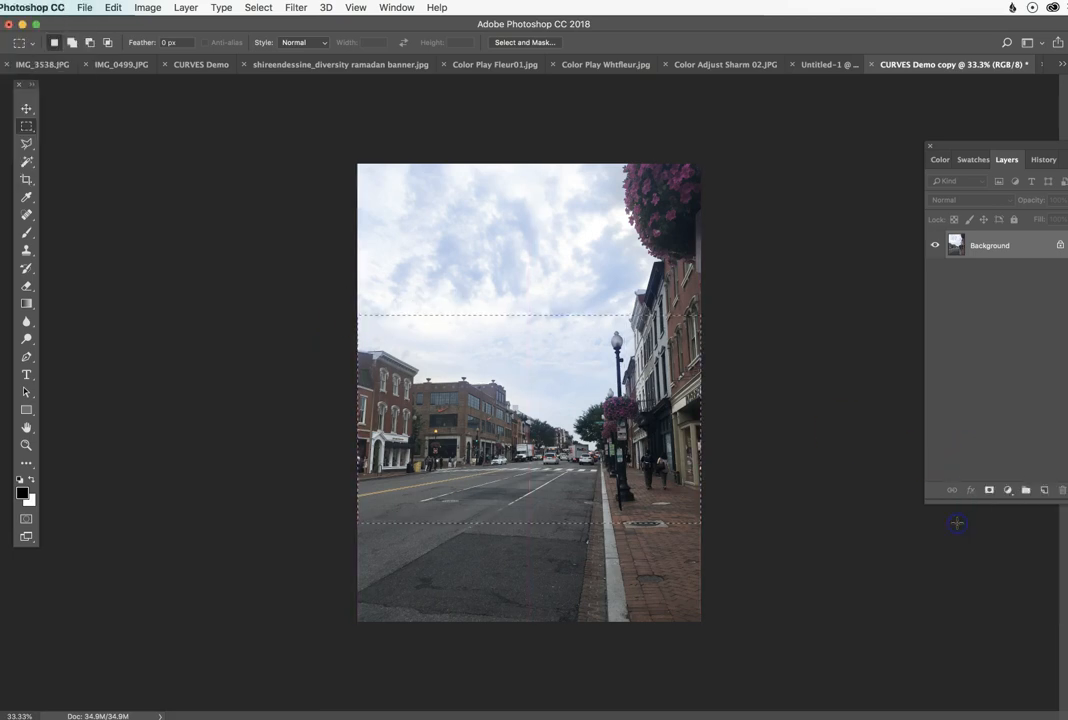
left_click(112, 8)
left_click(120, 104)
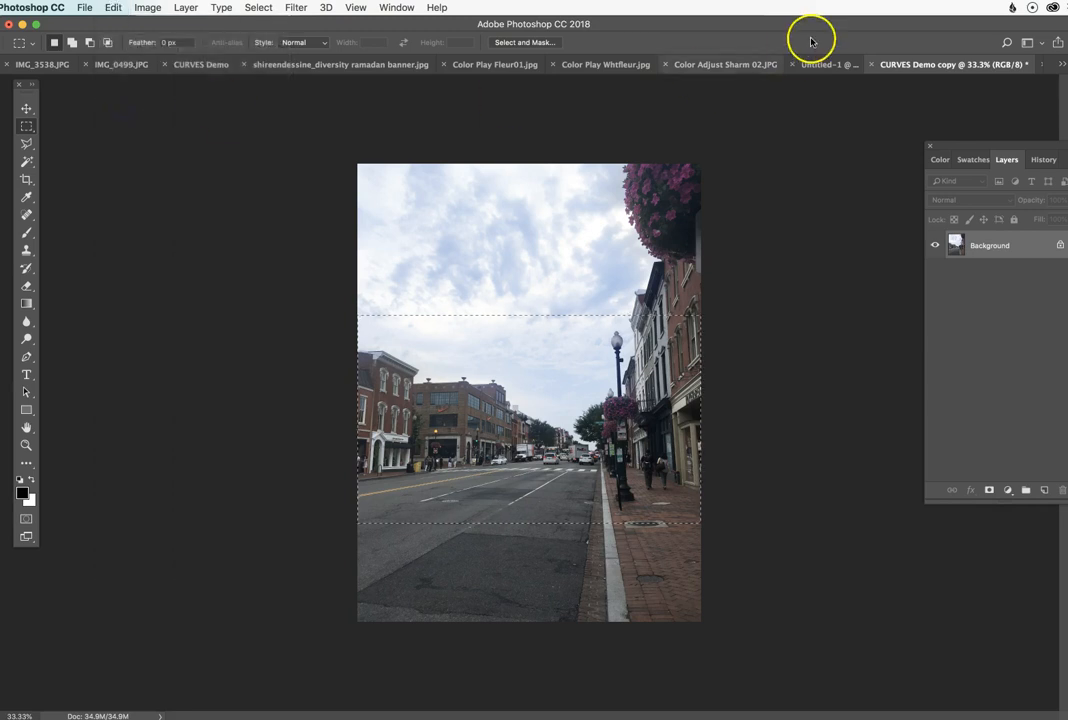
Step: Paste the copied band into the blank landscape Untitled-1 document and move it to the canvas's upper-left corner
left_click(822, 66)
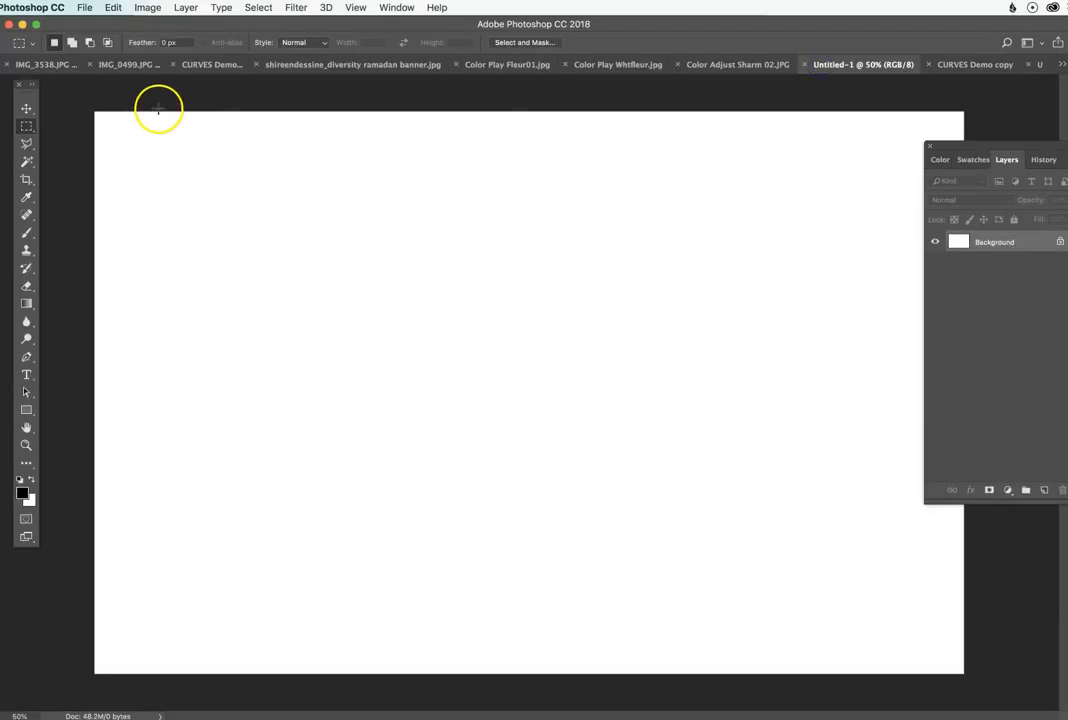
left_click(112, 7)
left_click(125, 130)
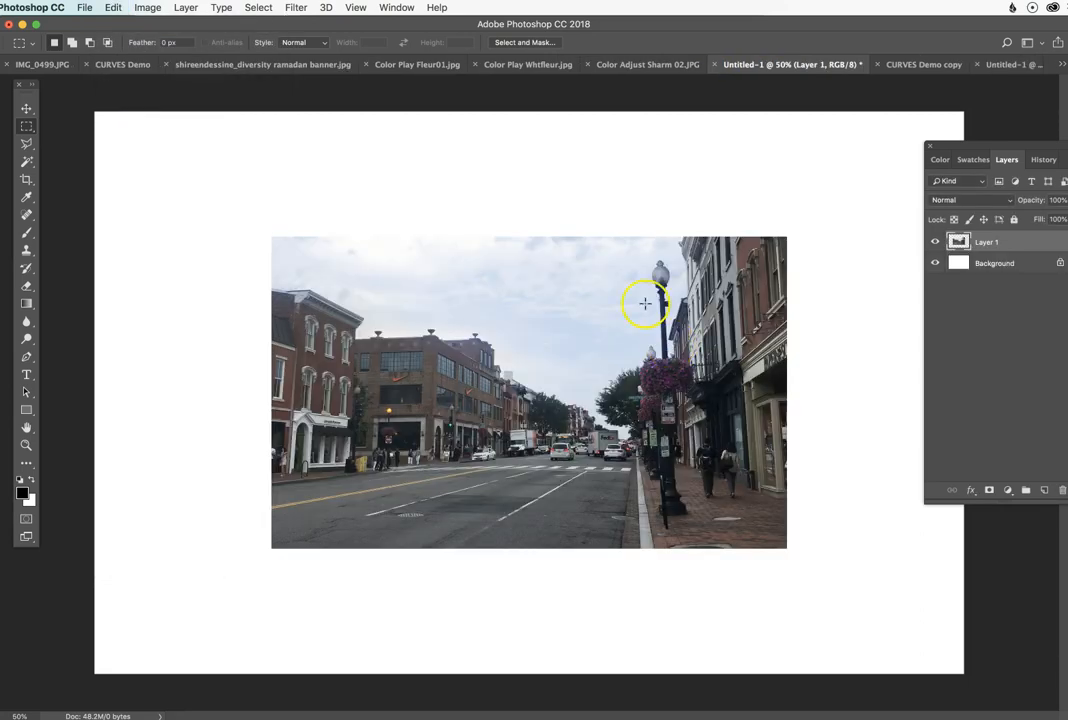
left_click(26, 108)
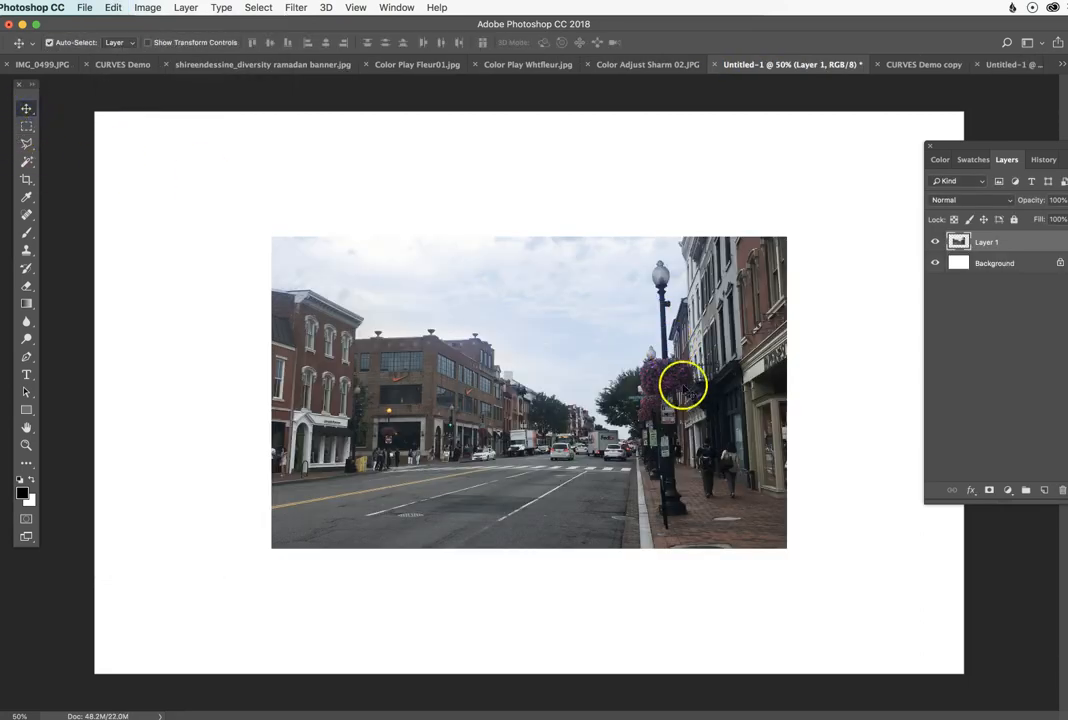
left_click_drag(683, 388, 506, 265)
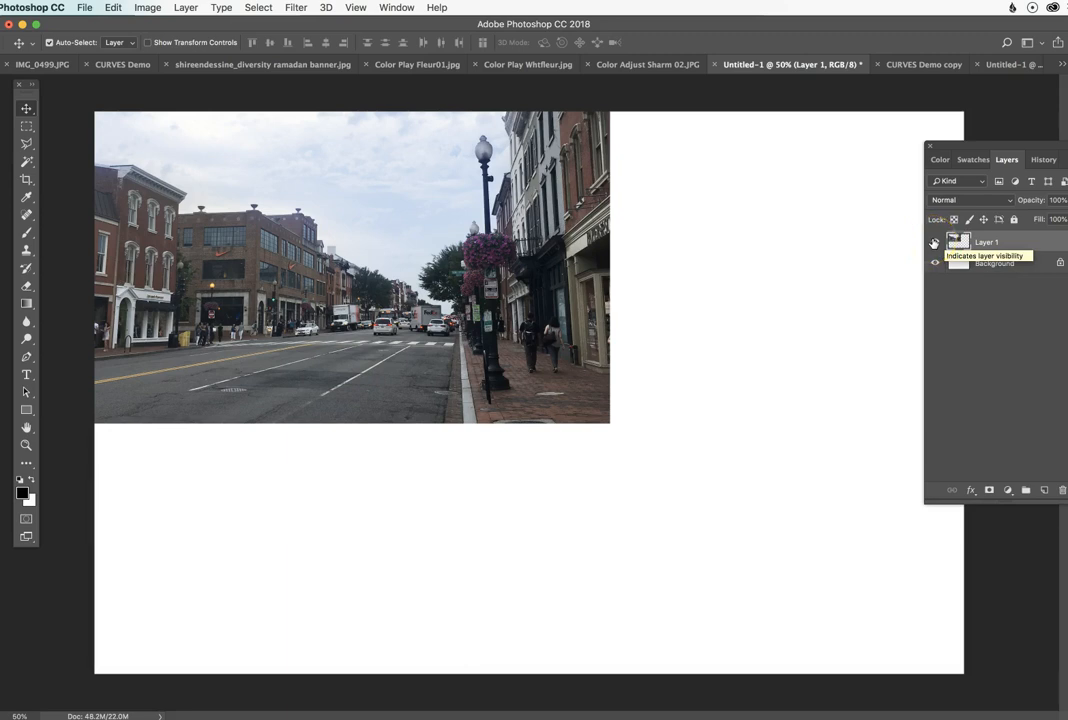
Step: Try hiding and showing Layer 1, and try lowering its opacity to 50%
left_click(934, 244)
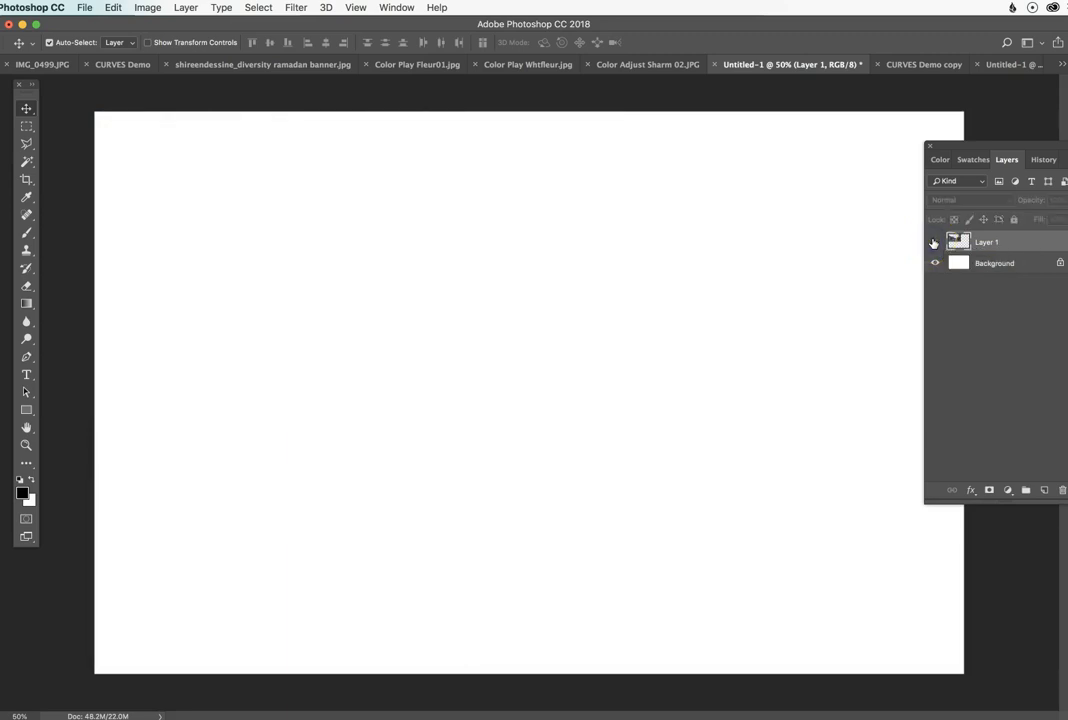
left_click(934, 244)
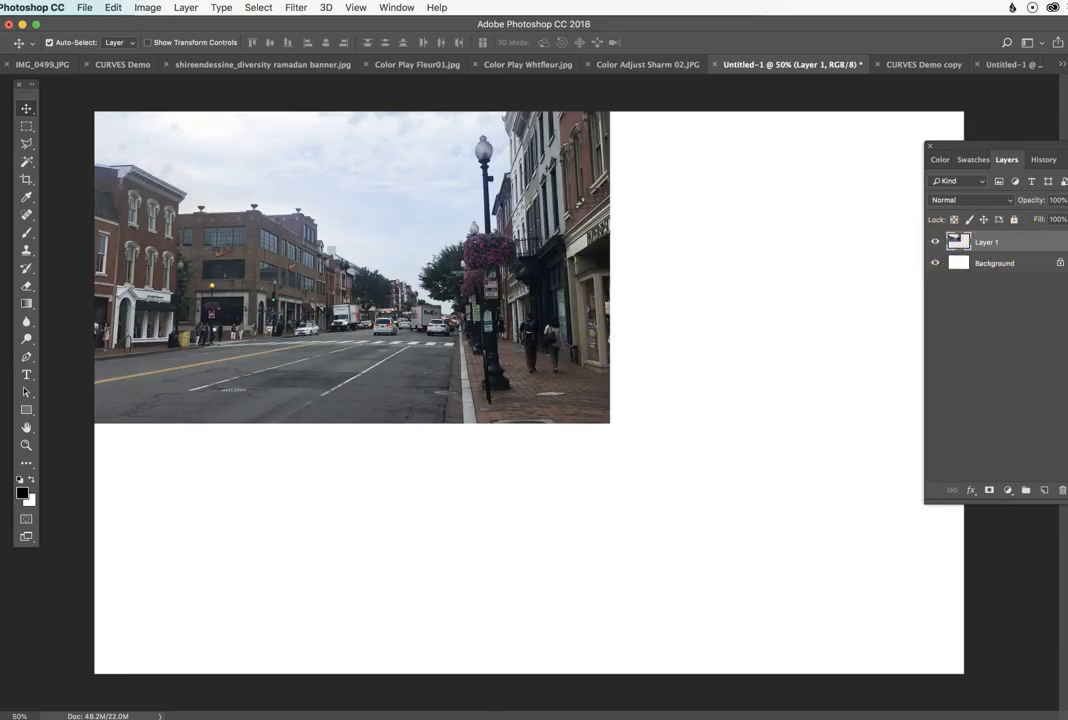
left_click(1066, 200)
left_click(1045, 217)
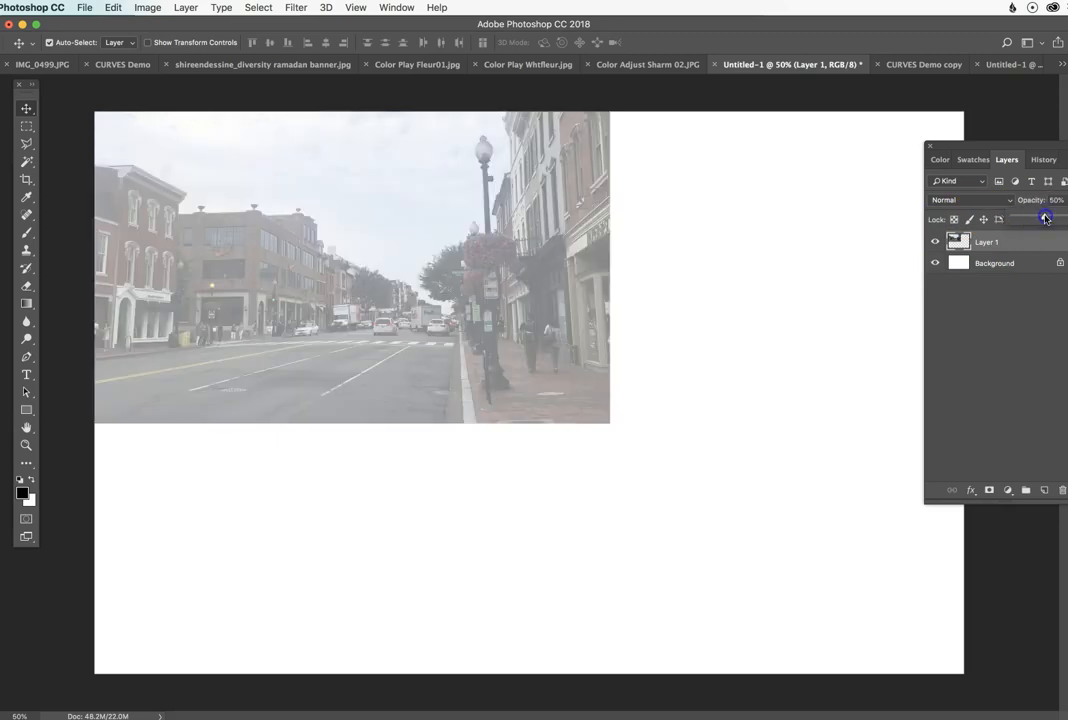
left_click(1000, 334)
left_click(1020, 244)
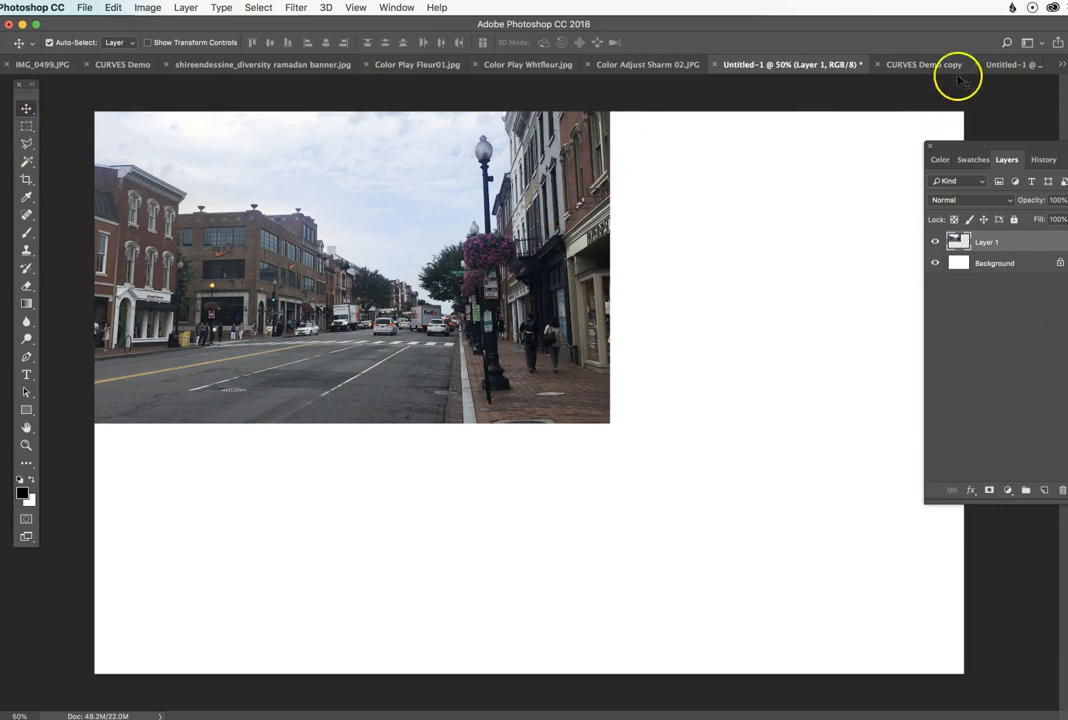
Step: In the CURVES Demo copy photo, select a large circle over the street scene with the Elliptical Marquee and copy it
left_click(924, 64)
left_click(269, 163)
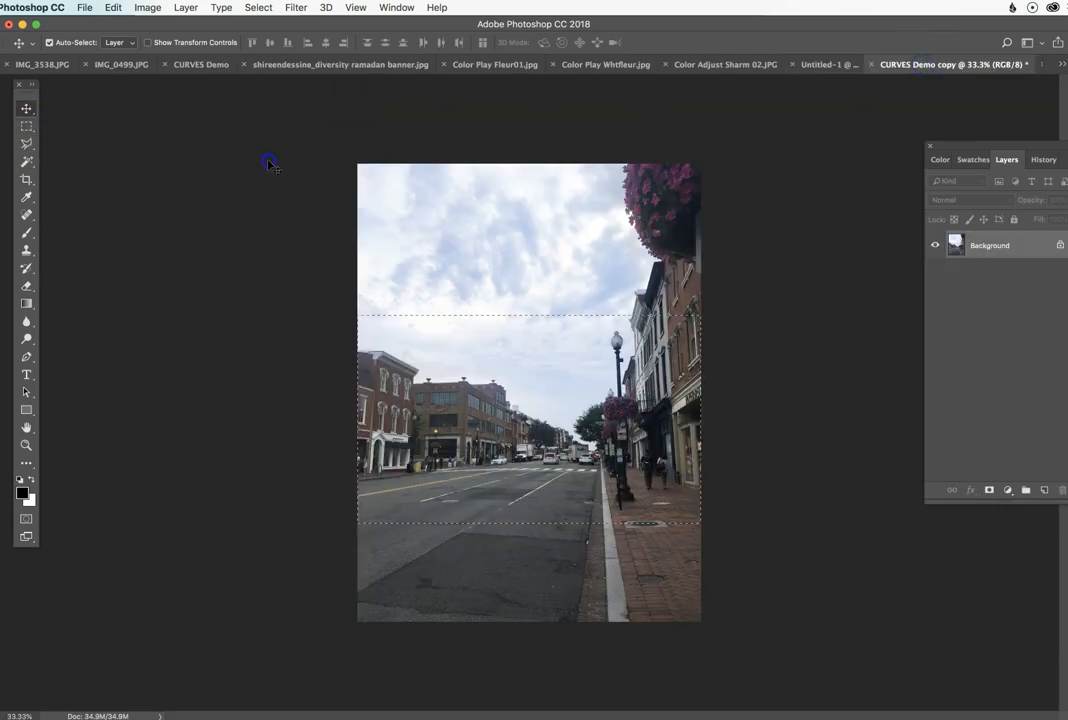
left_click_drag(26, 126, 108, 140)
left_click(108, 140)
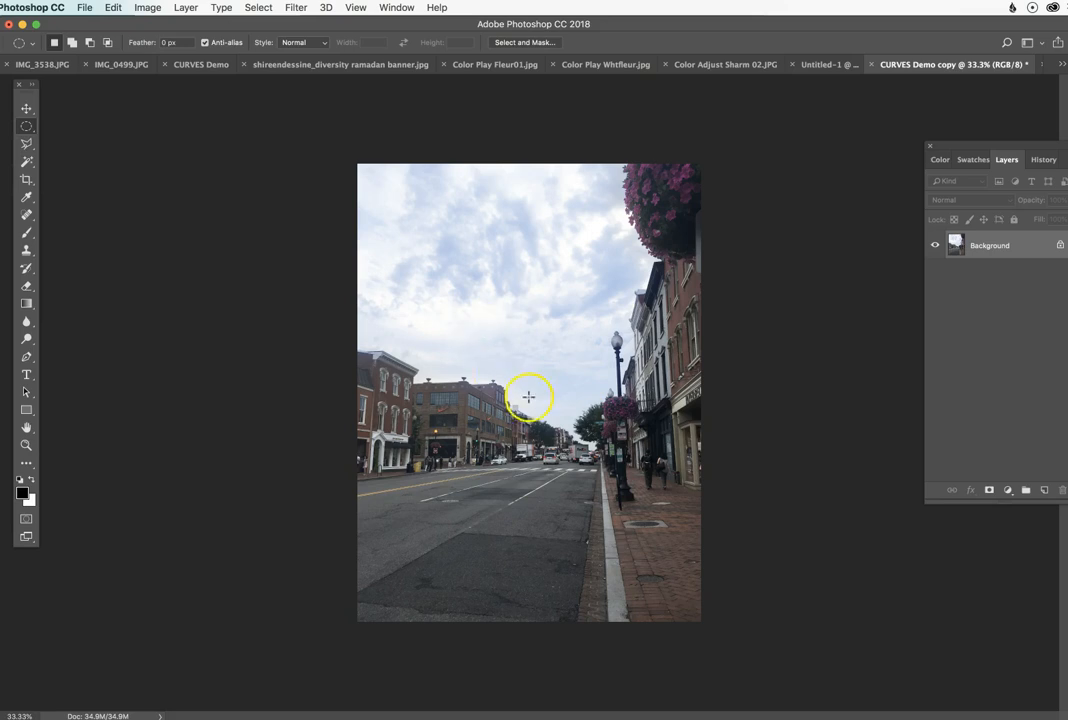
left_click_drag(395, 221, 684, 503)
left_click_drag(584, 424, 543, 469)
left_click(113, 7)
left_click(141, 104)
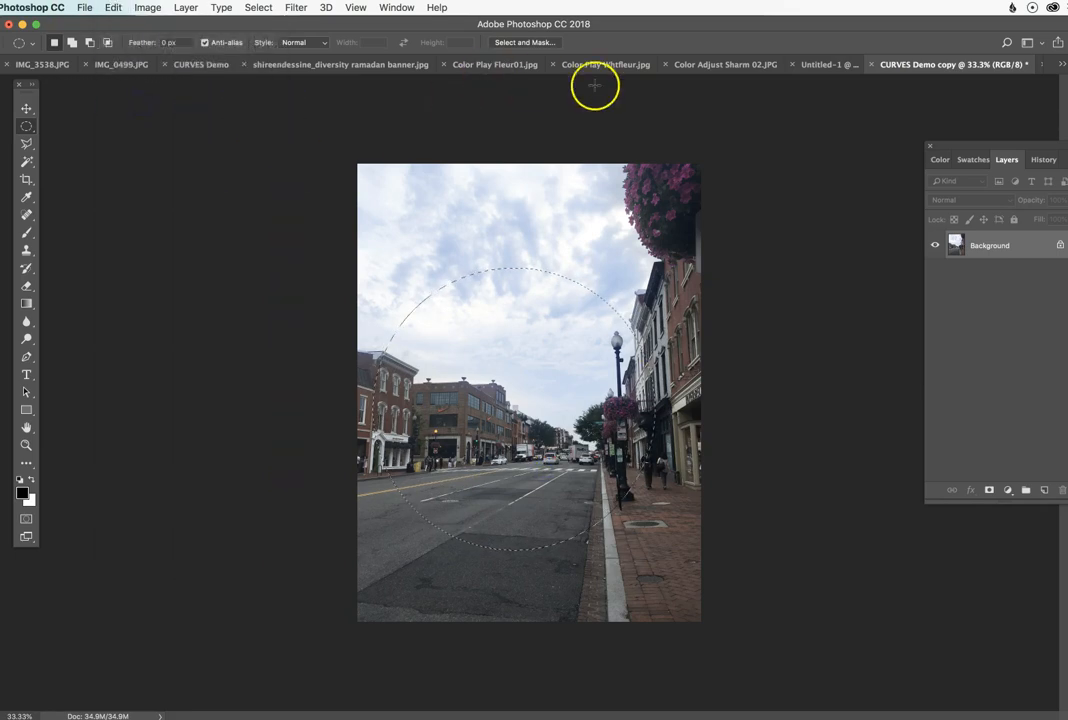
Step: Paste the copied circle into the landscape Untitled-1 document and hide Layer 1
left_click(820, 64)
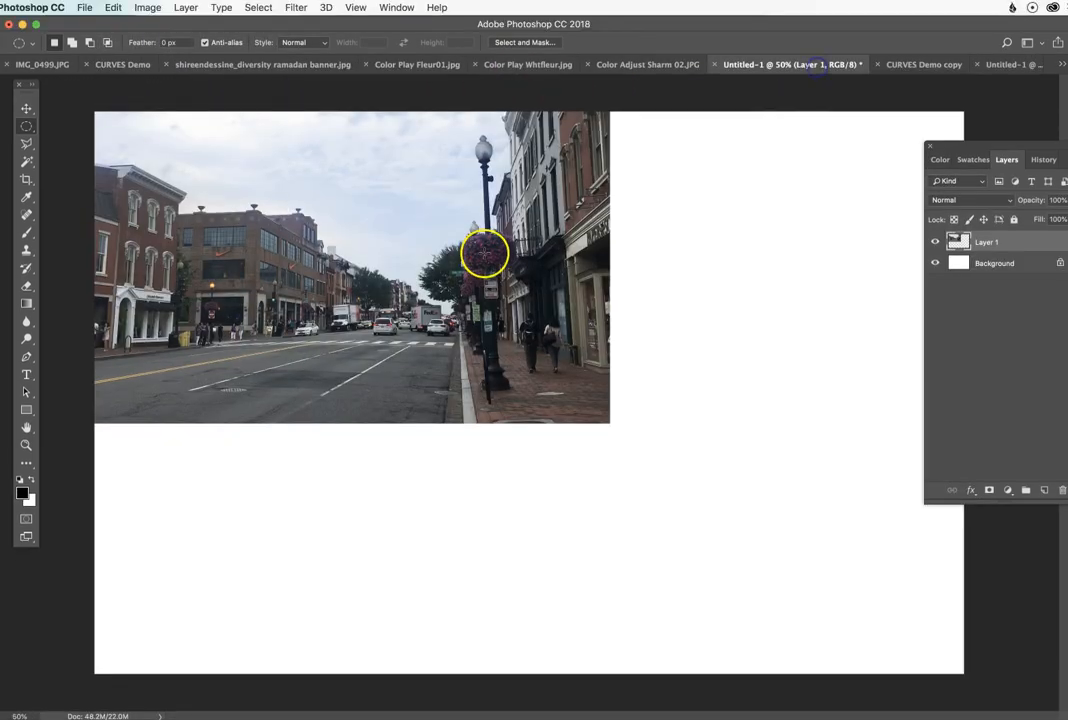
left_click(112, 8)
left_click(125, 130)
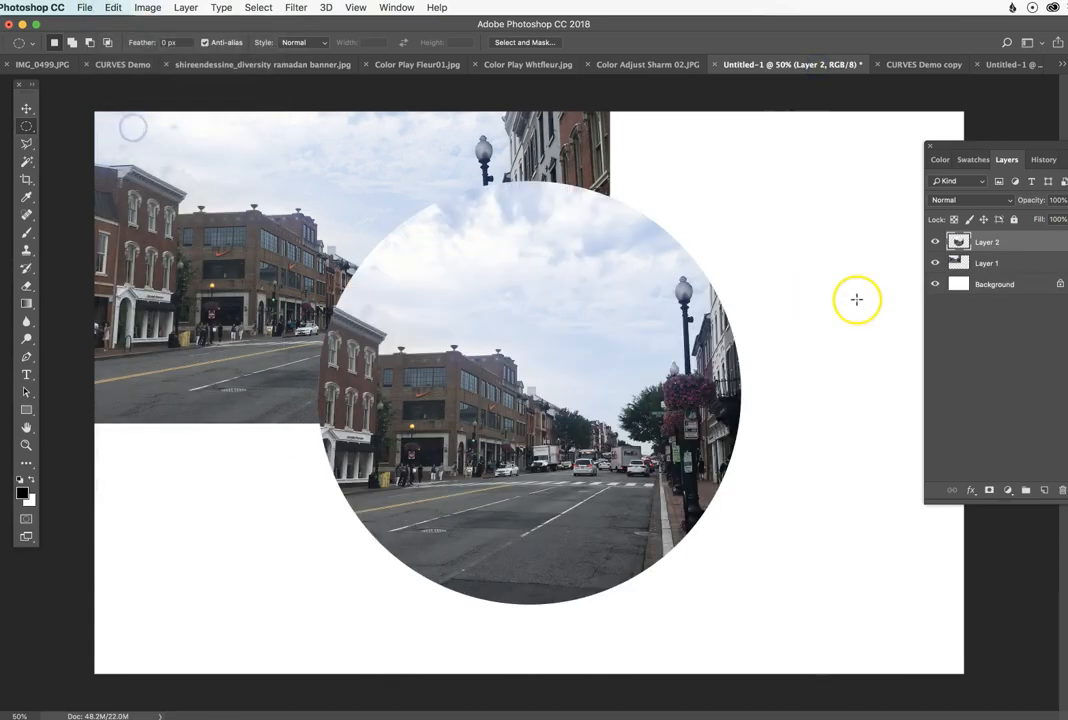
left_click(935, 263)
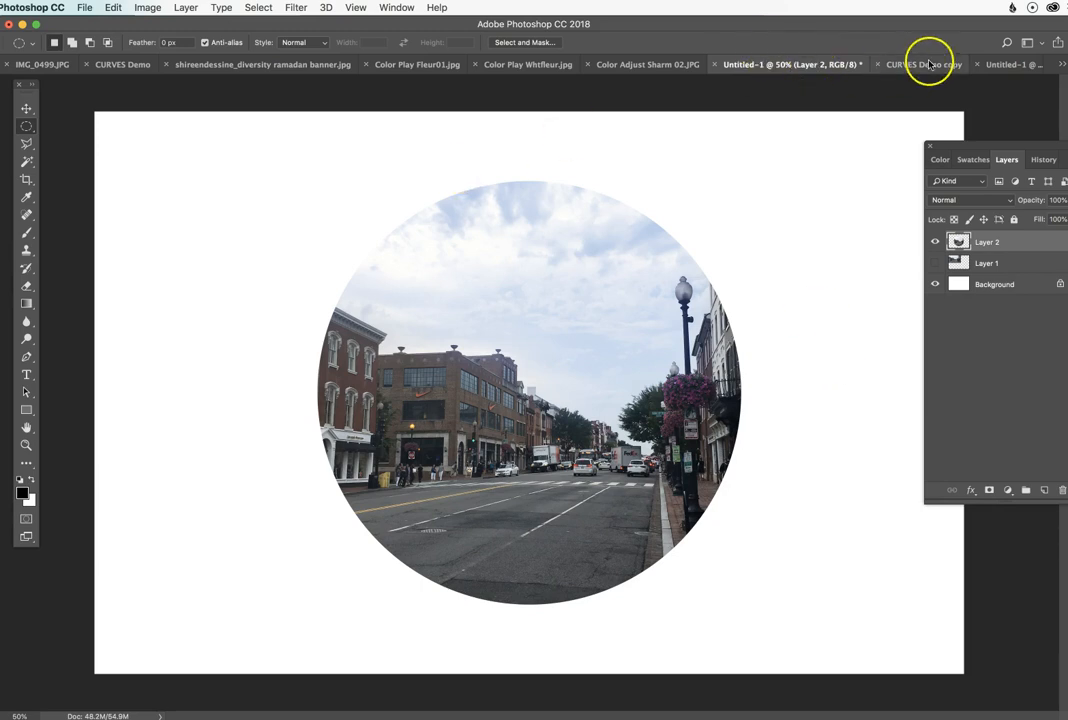
Step: Clear the circular selection in the CURVES Demo copy photo and switch to the Rectangular Marquee tool
left_click(894, 64)
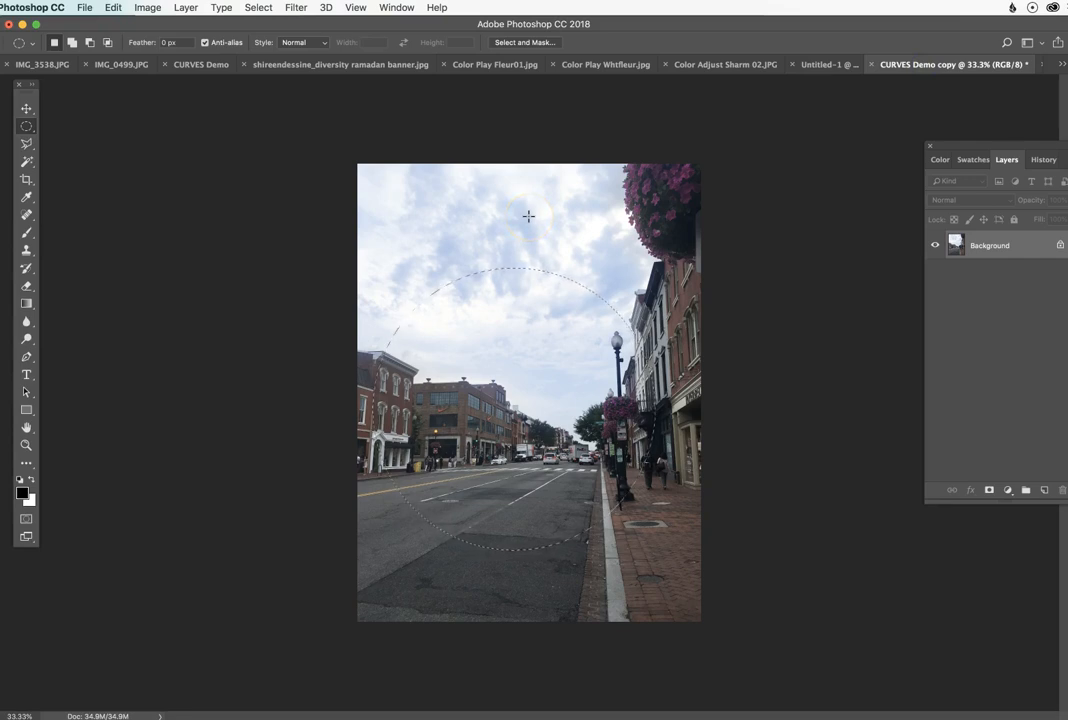
left_click(528, 216)
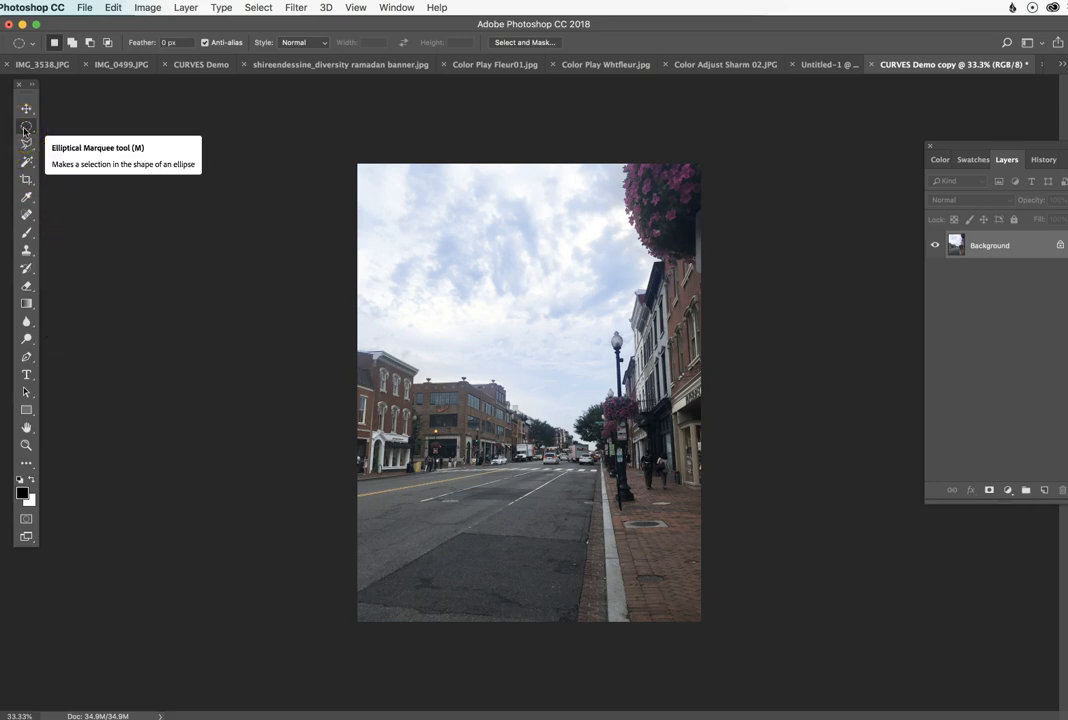
left_click_drag(25, 130, 60, 105)
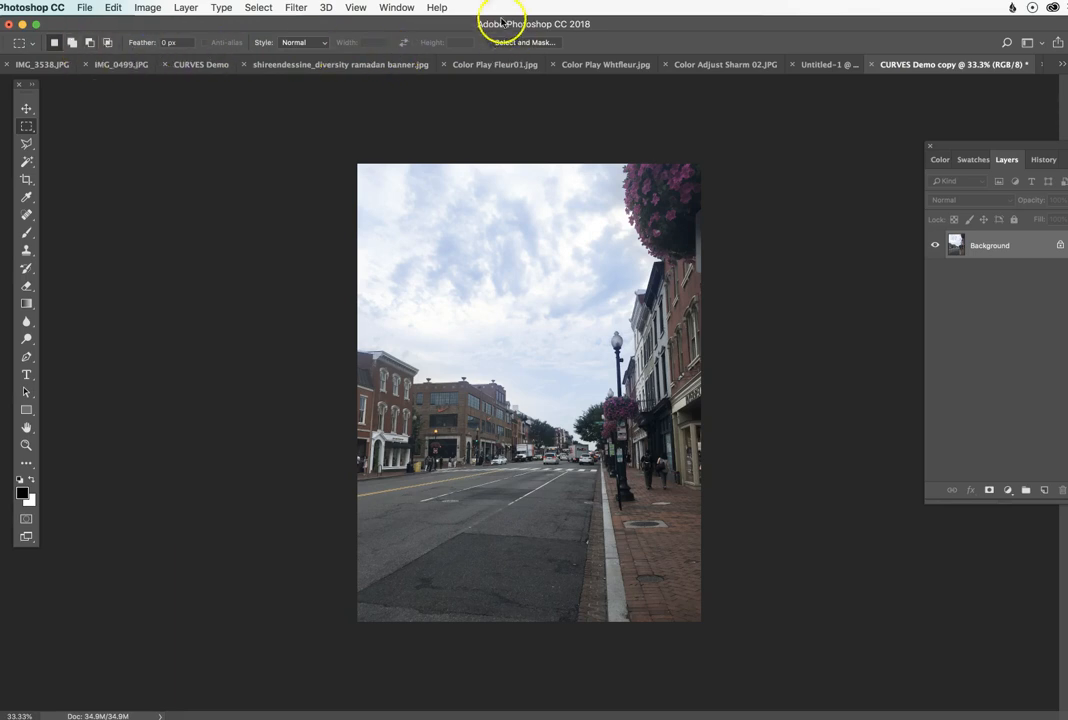
Step: Hide the Options bar and show it again
left_click(405, 11)
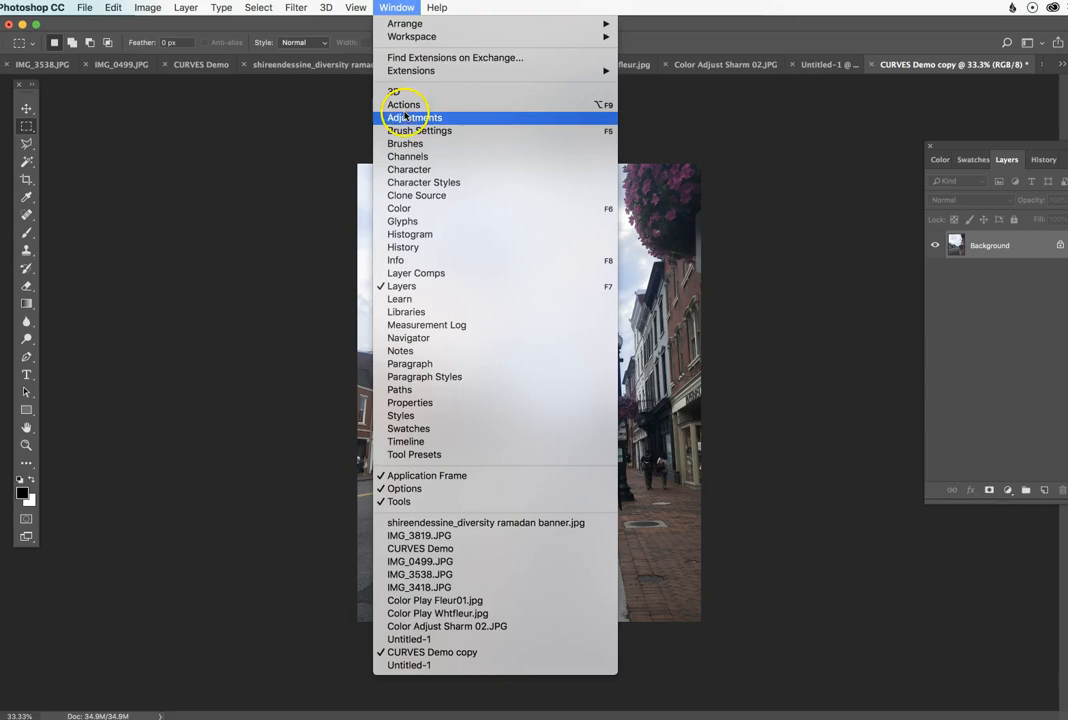
left_click(401, 489)
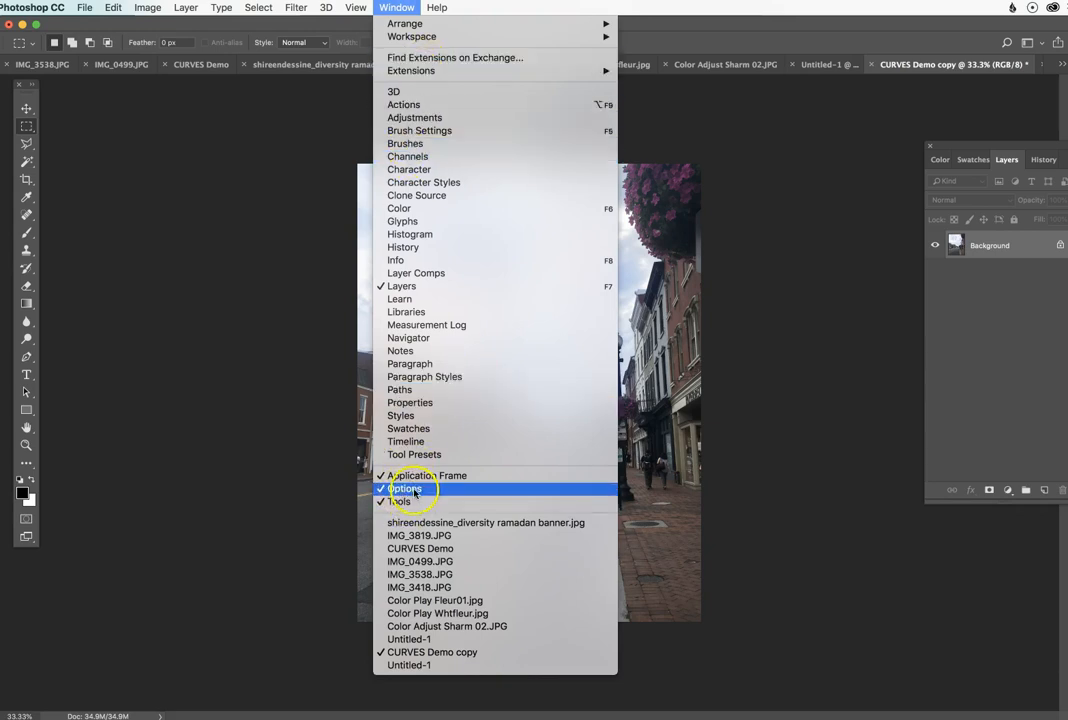
left_click(405, 7)
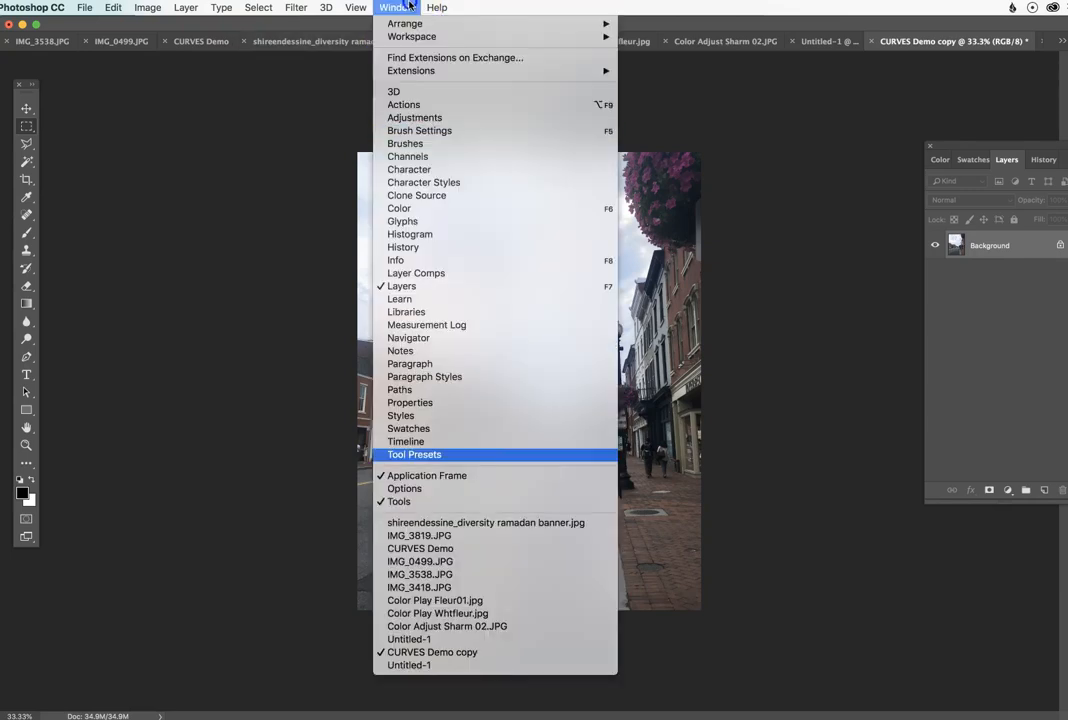
left_click(335, 416)
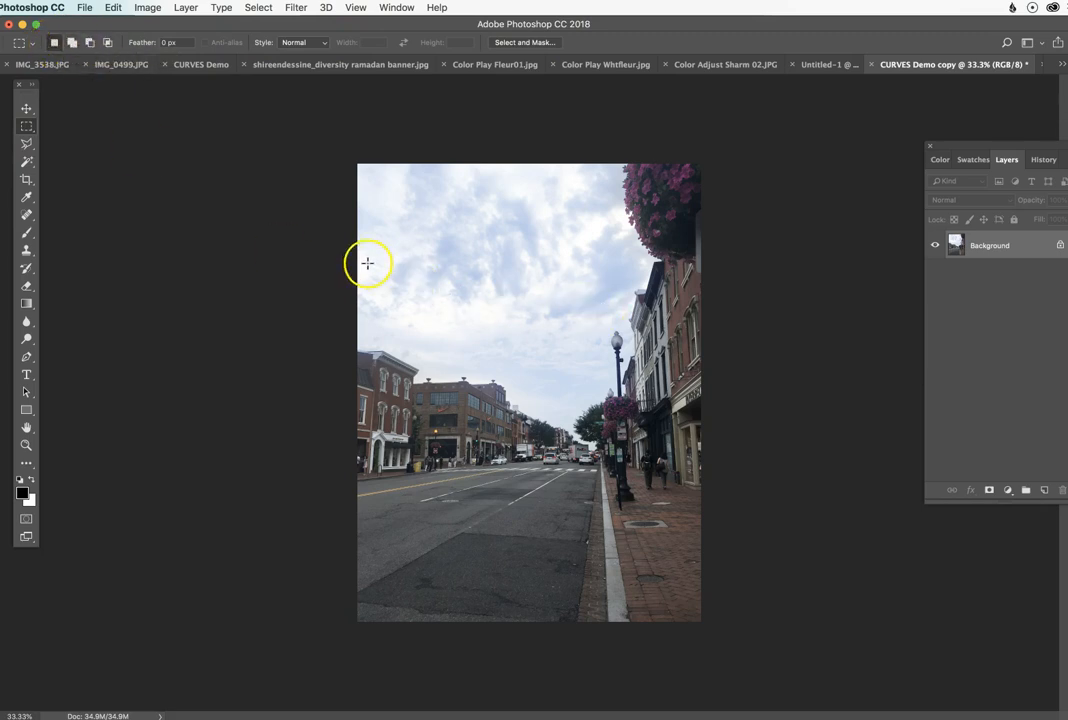
Step: Select a rectangle over the brick buildings, add a second over the hanging flowers, and set the marquee to subtract mode
left_click_drag(517, 448, 523, 455)
left_click(72, 42)
left_click_drag(627, 185, 670, 320)
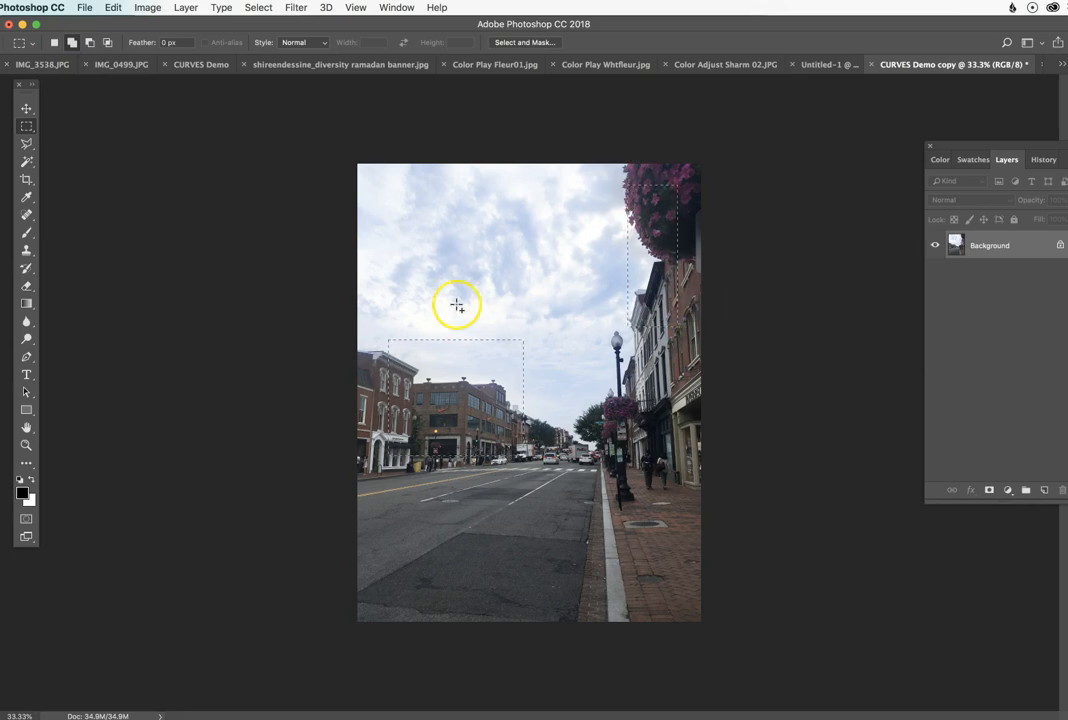
left_click(88, 44)
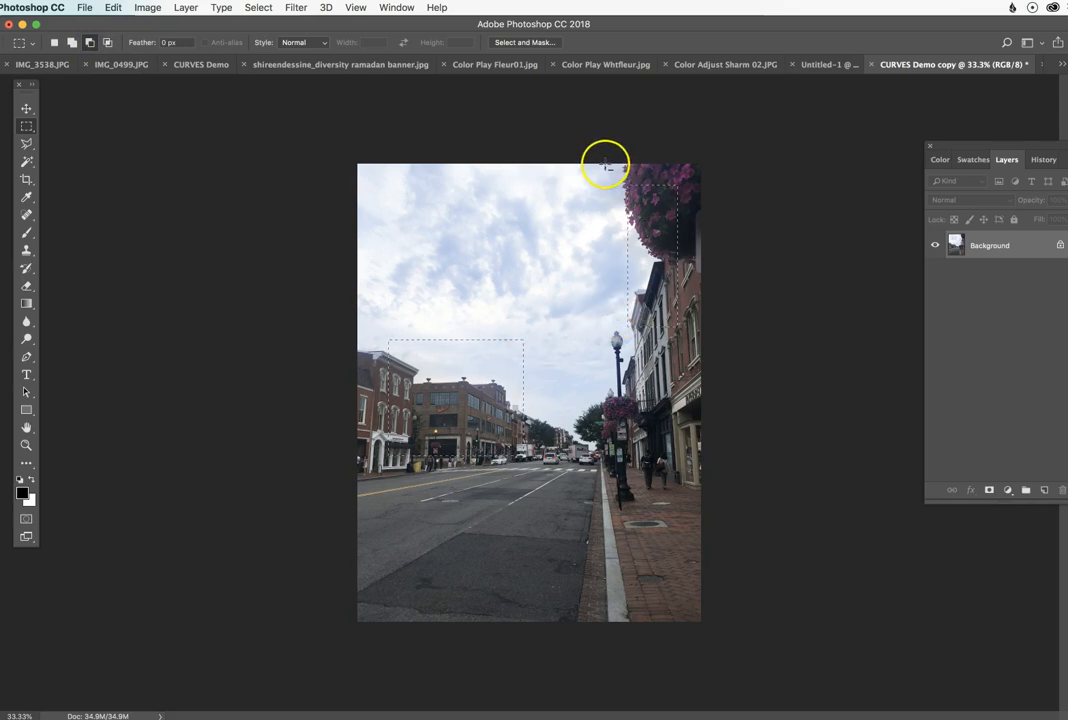
Step: Paste the two copied rectangular areas into the landscape Untitled-1 document and hide Layer 2
left_click(817, 62)
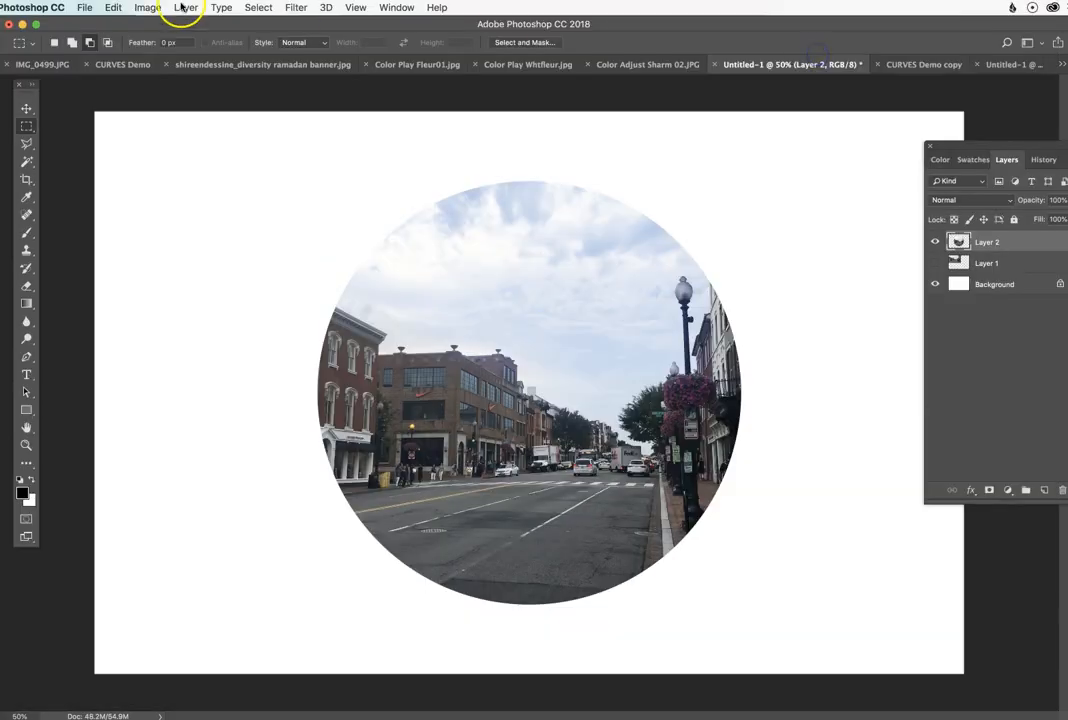
left_click(113, 8)
left_click(125, 130)
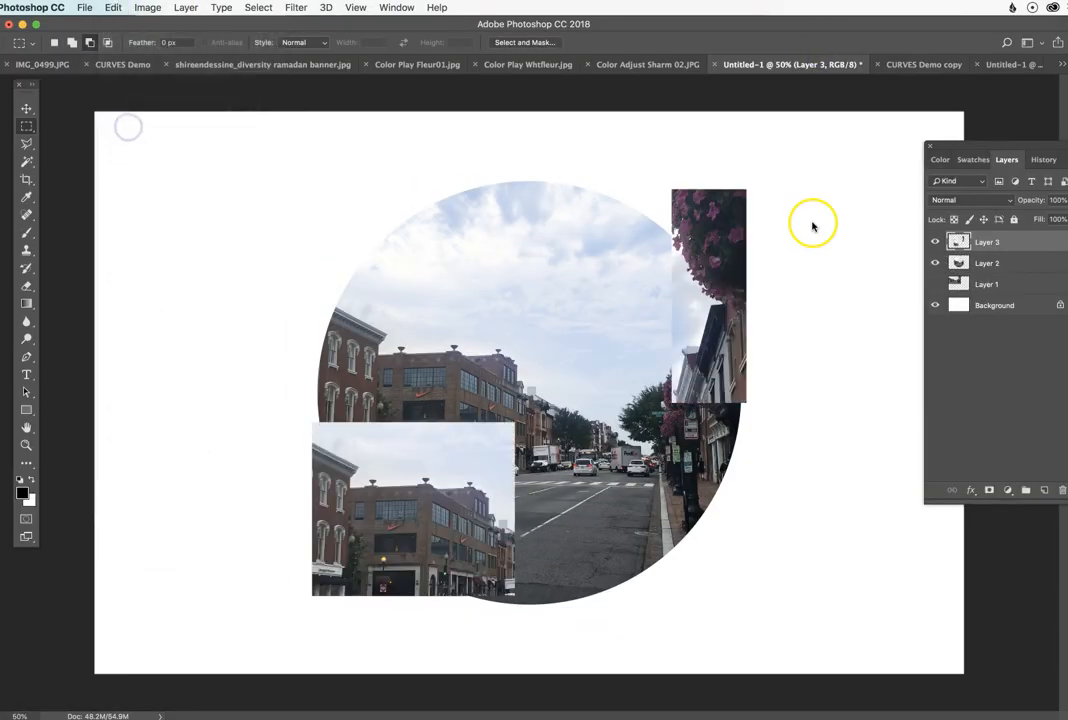
left_click(935, 263)
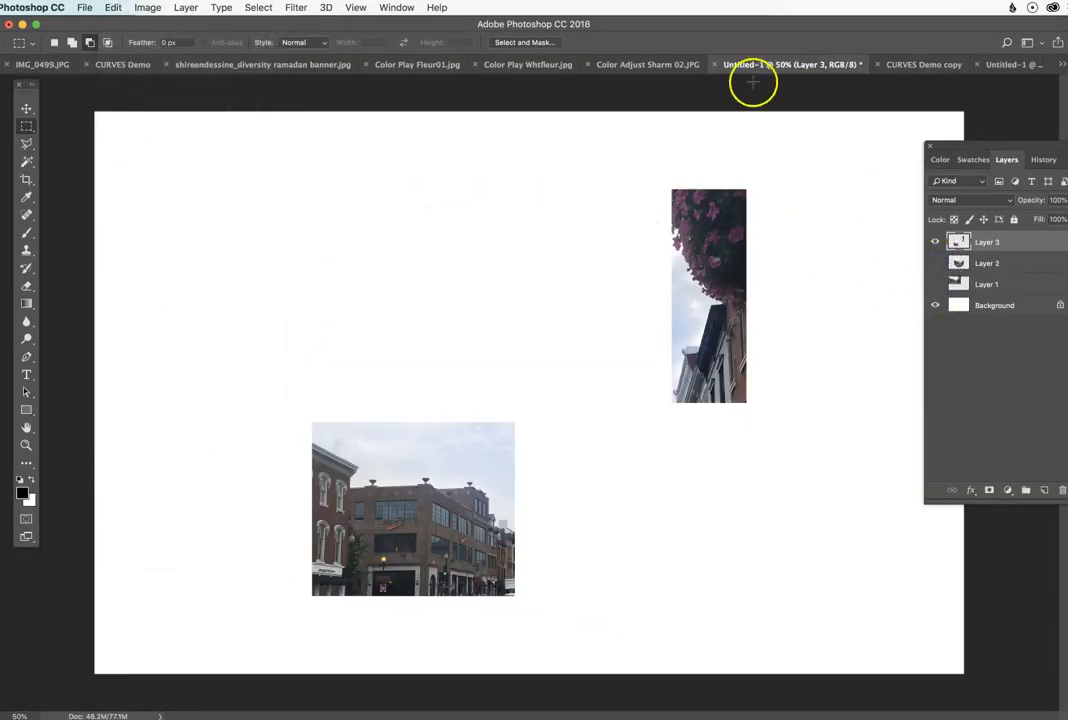
Step: In the CURVES Demo copy photo, subtract the hanging-flowers rectangle from the selection and intersect the remainder with an area over the roofline and sky
left_click(924, 64)
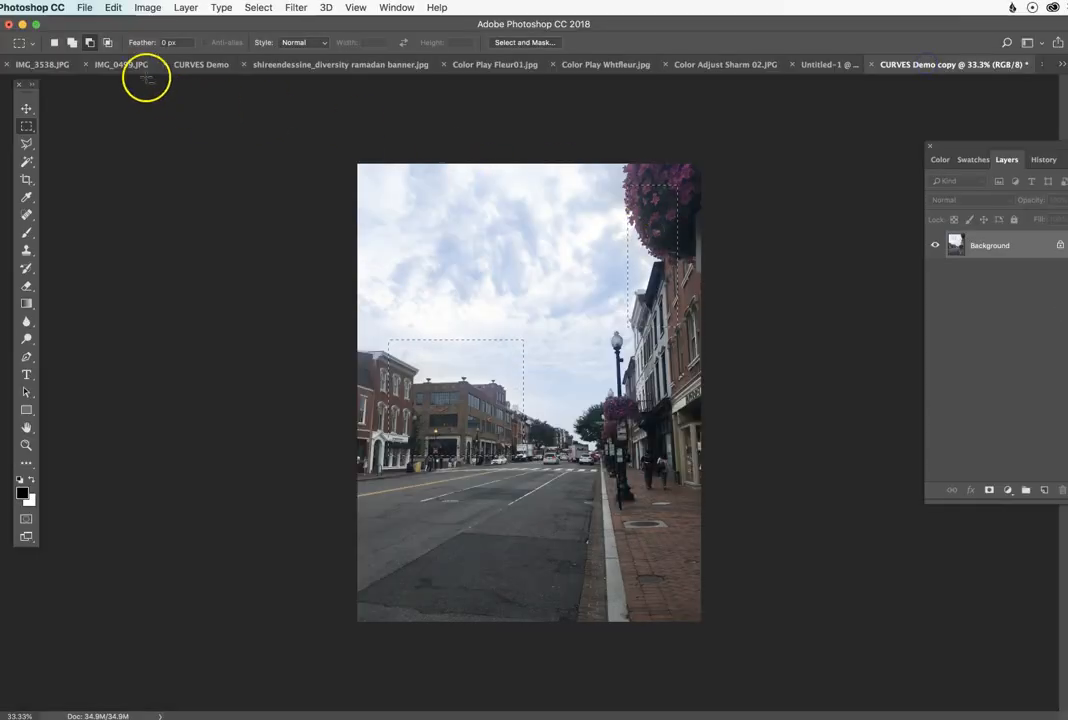
left_click_drag(612, 158, 785, 435)
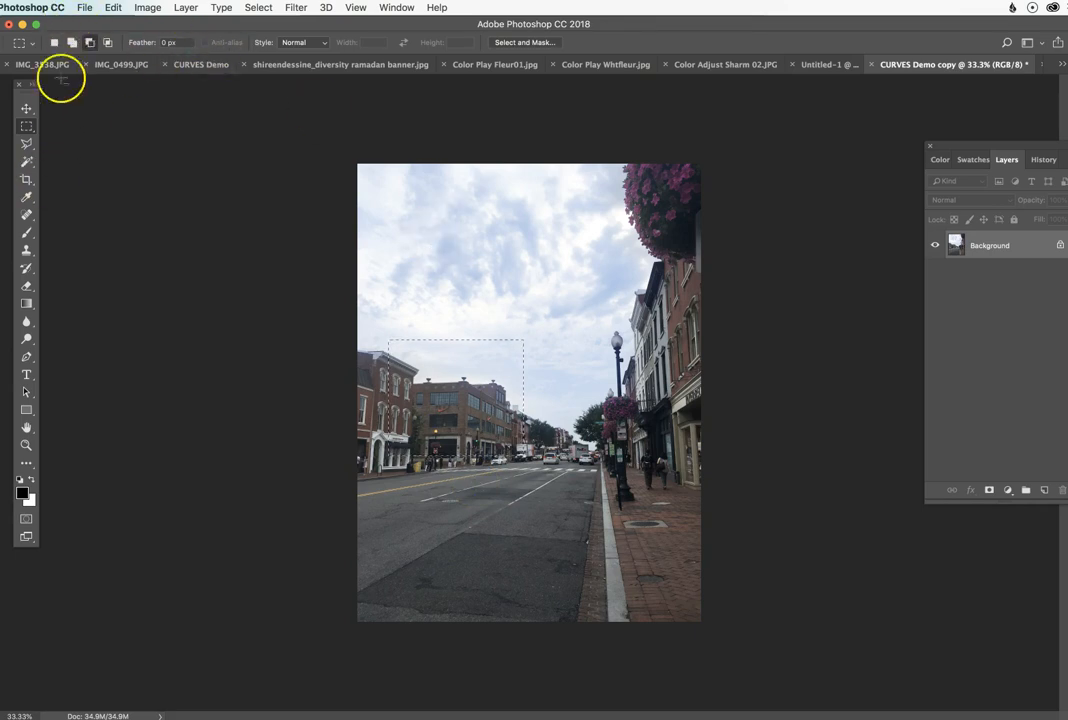
left_click(107, 44)
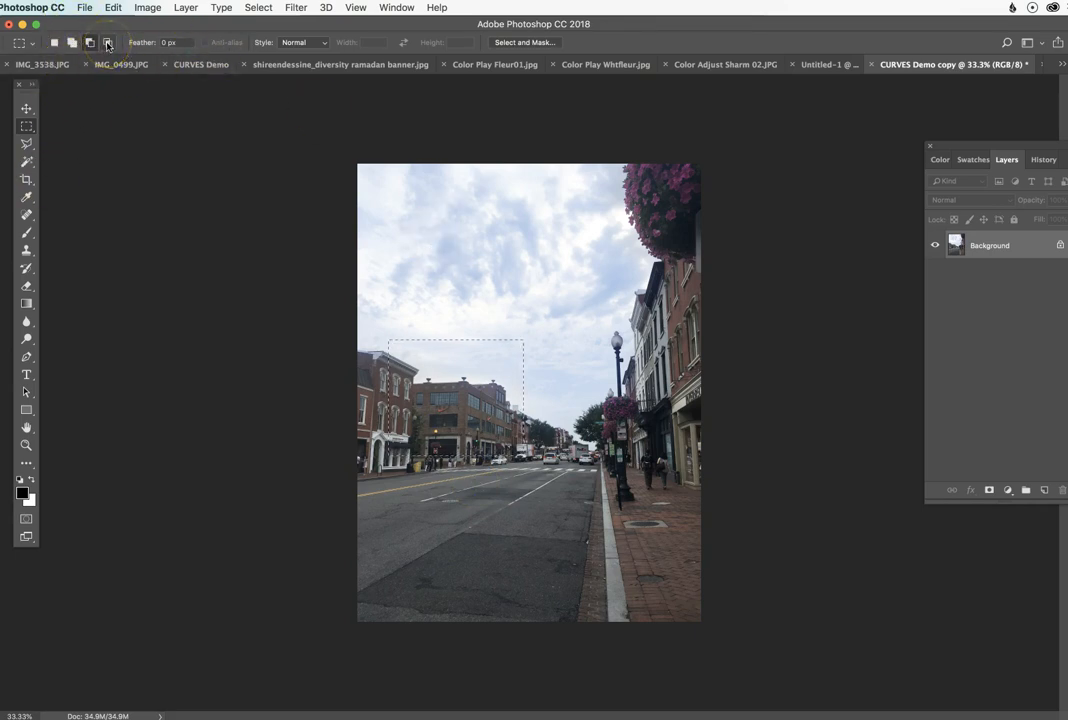
left_click(107, 45)
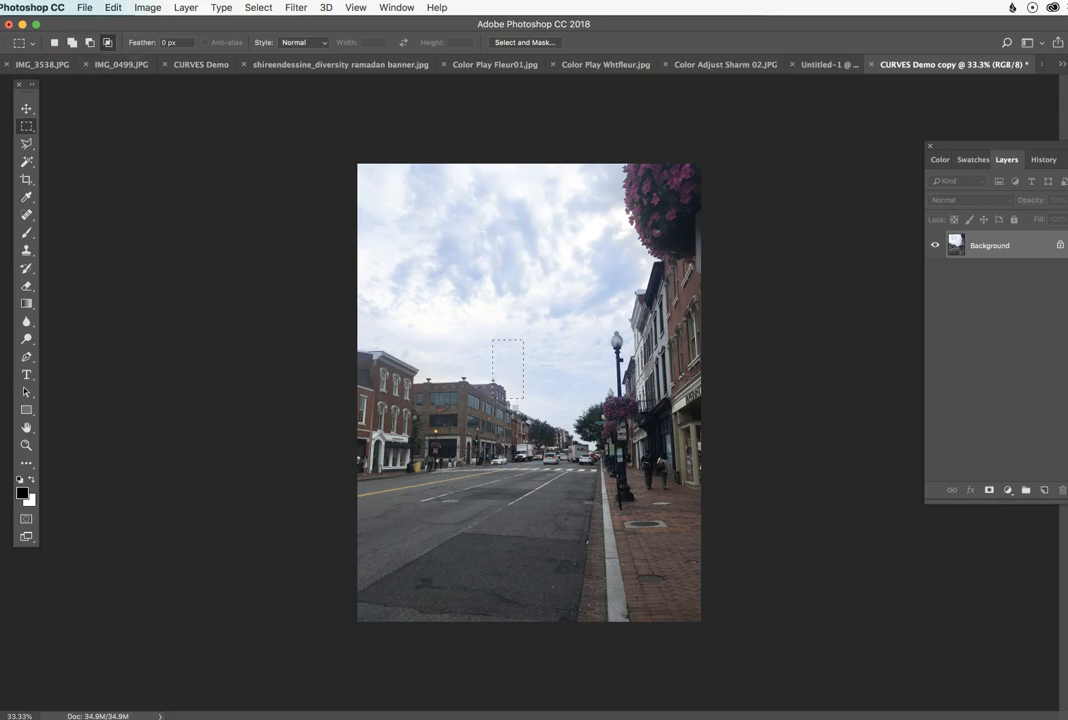
Step: Return the marquee to new-selection mode, clear the selection and switch to the Elliptical Marquee tool
left_click(55, 43)
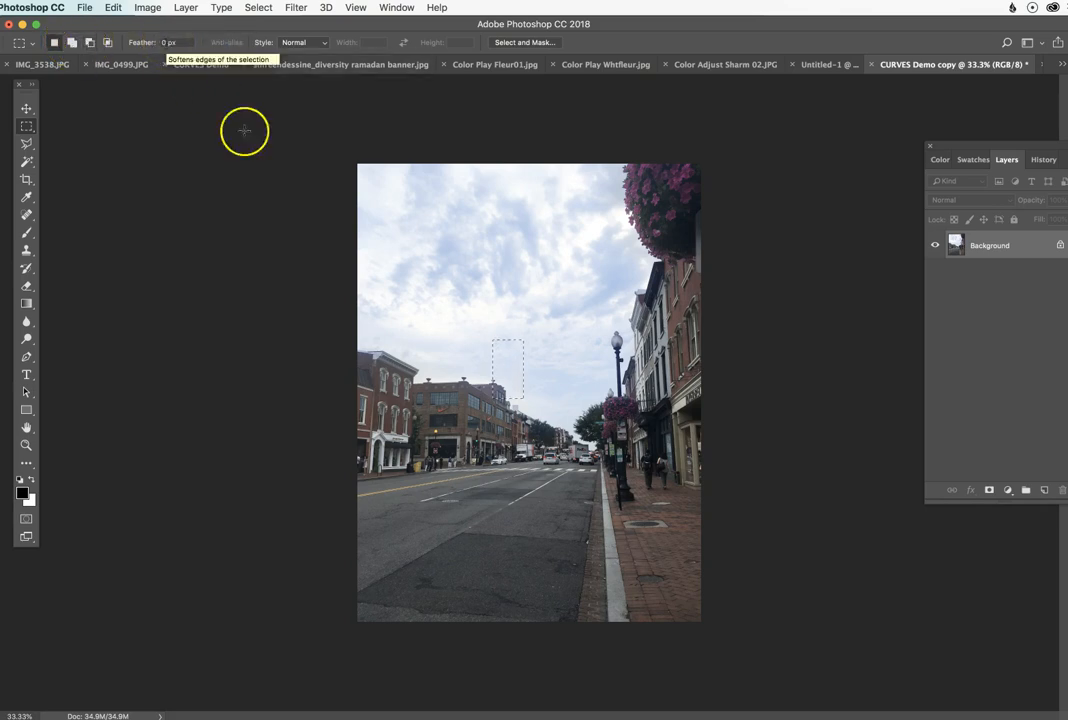
left_click_drag(26, 126, 80, 140)
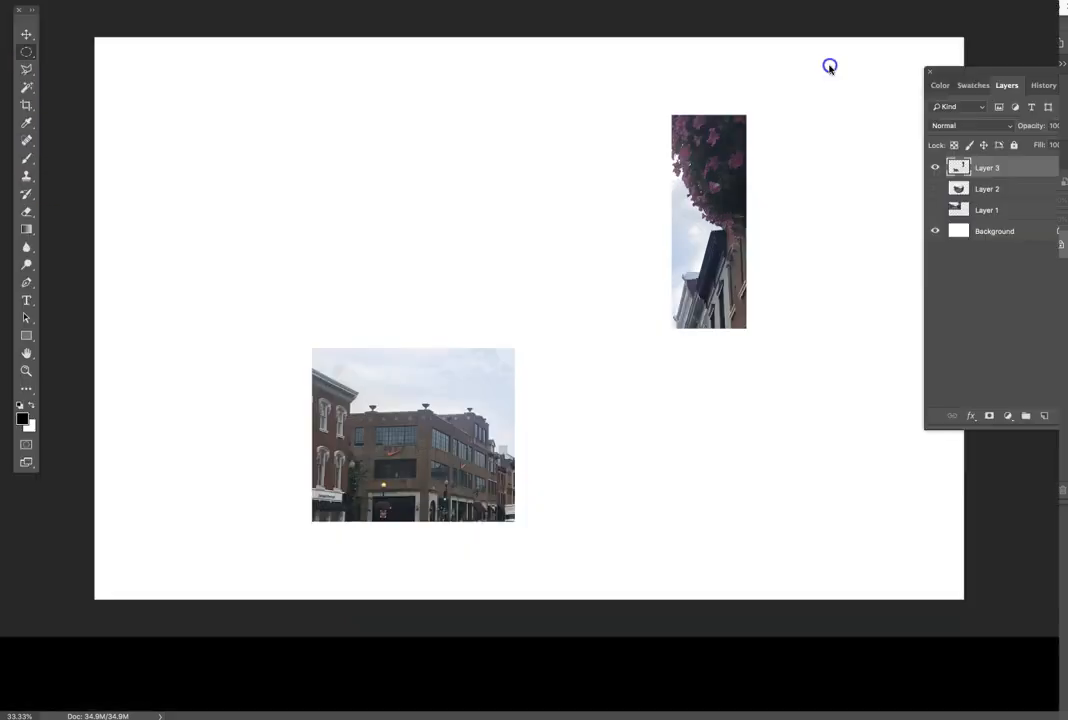
Step: In the Untitled-1 document, hide Layer 3, show and select Layer 2, and examine the edge of its circle near the street lamp
left_click(935, 188)
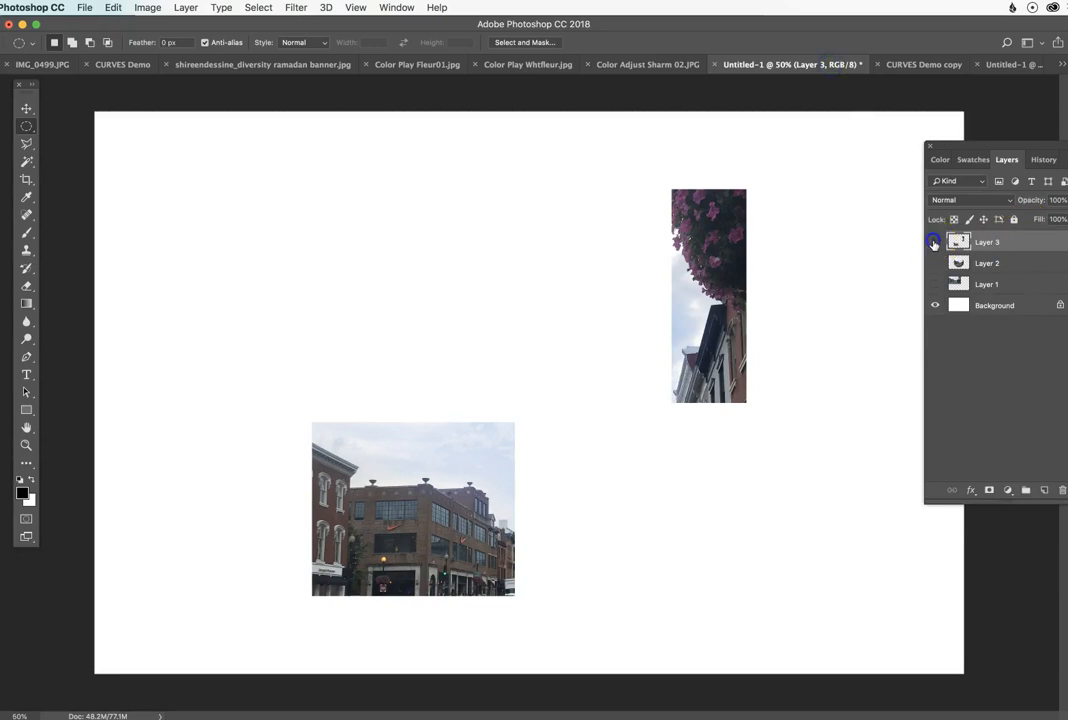
left_click(935, 167)
left_click(1000, 188)
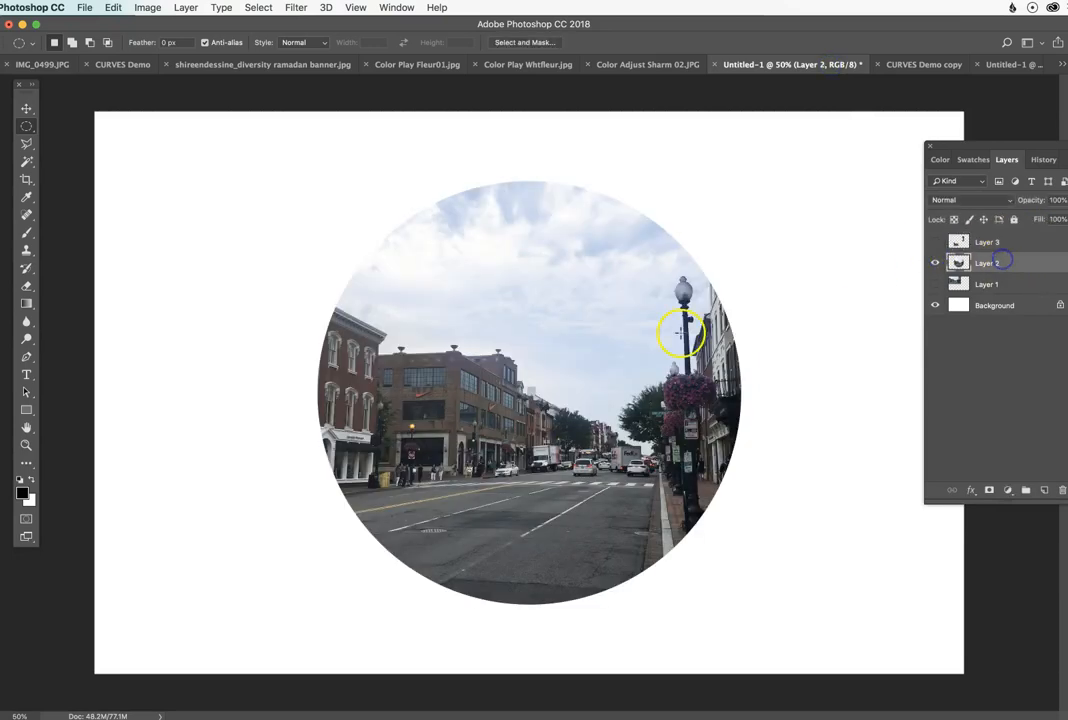
left_click(676, 299, "super")
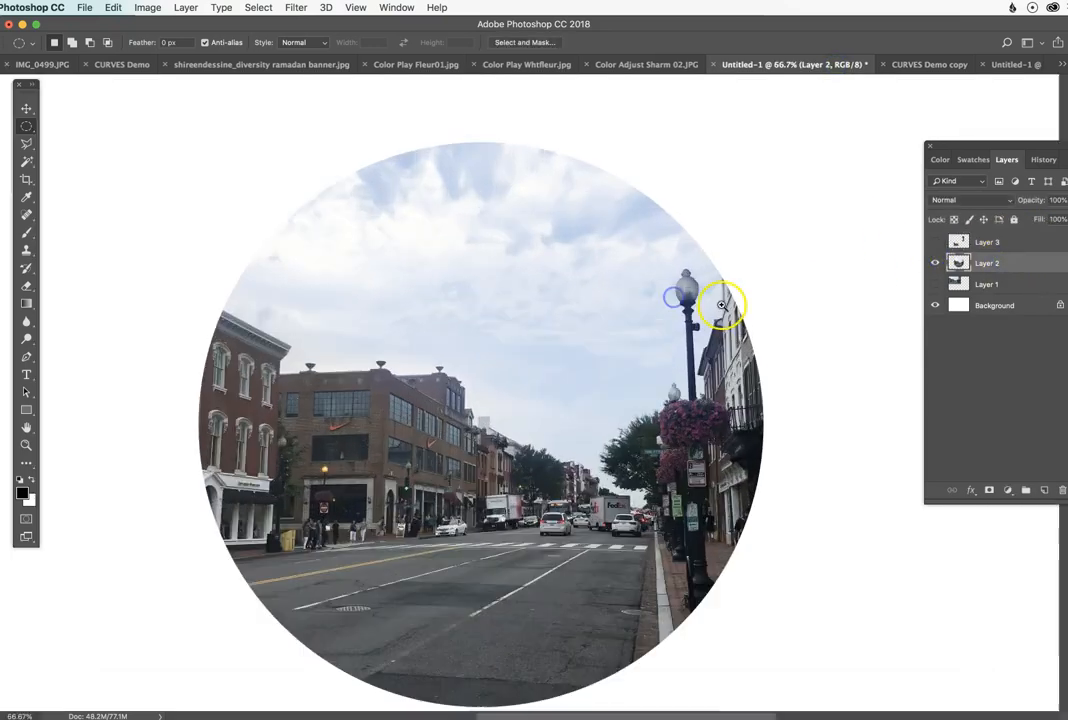
left_click(719, 305, "super")
left_click(716, 305, "super")
left_click(716, 305, "super")
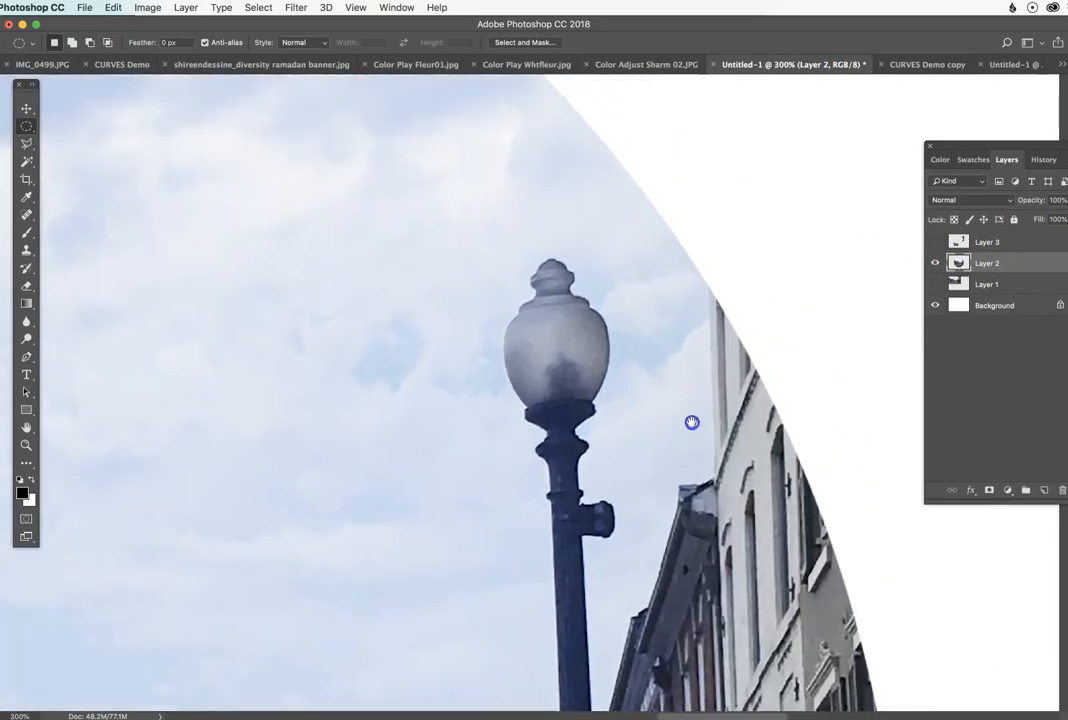
scroll(691, 422, "up", 1)
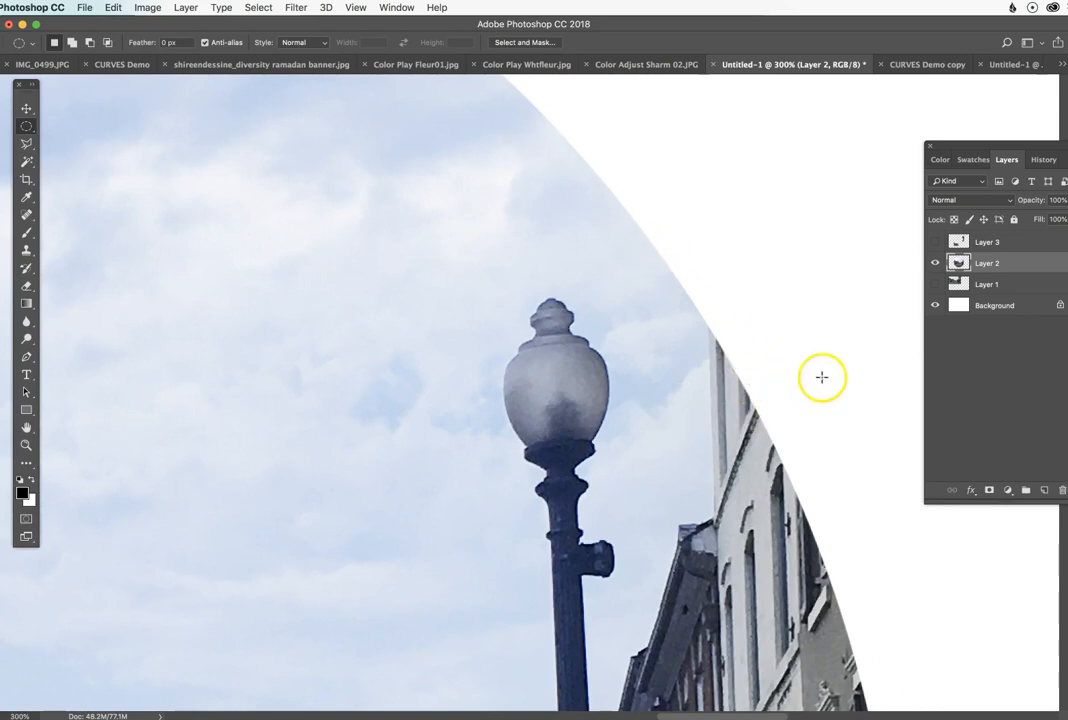
Step: In the CURVES Demo copy photo, set the Elliptical Marquee's feather to 5 px
left_click(920, 64)
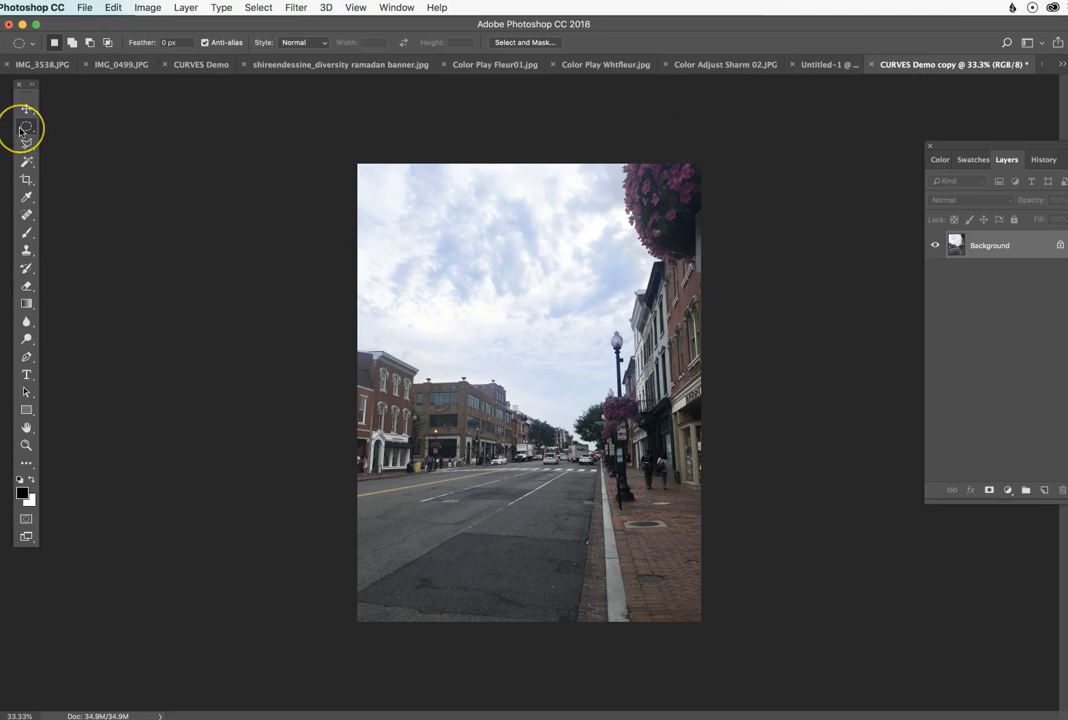
left_click(157, 42)
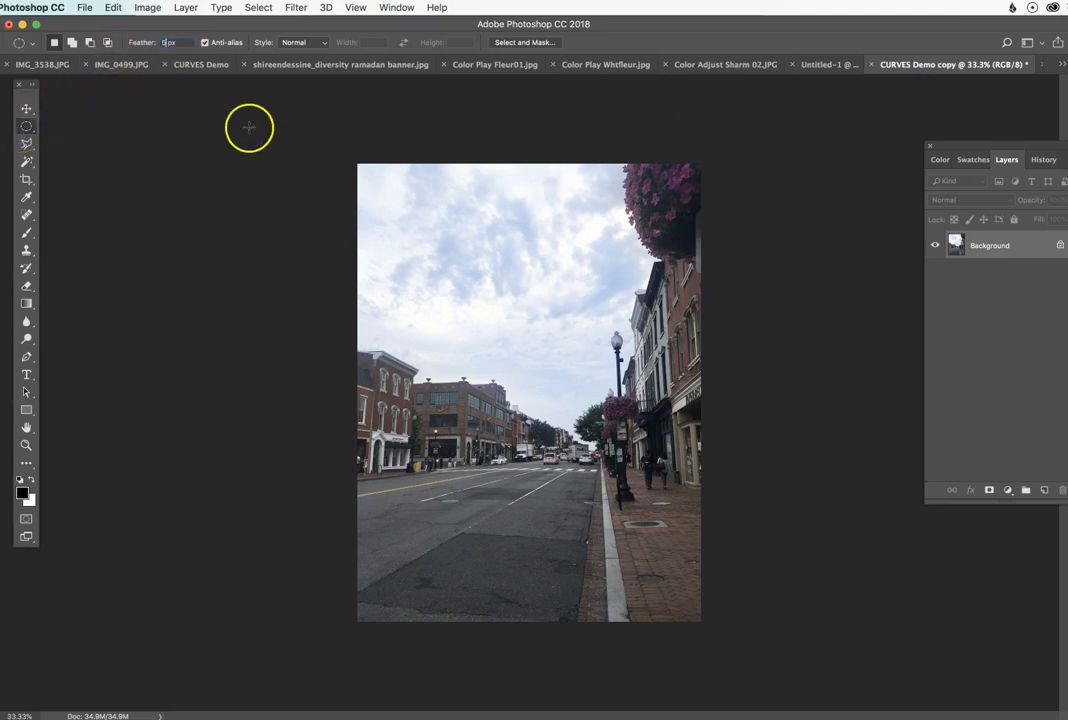
type("5")
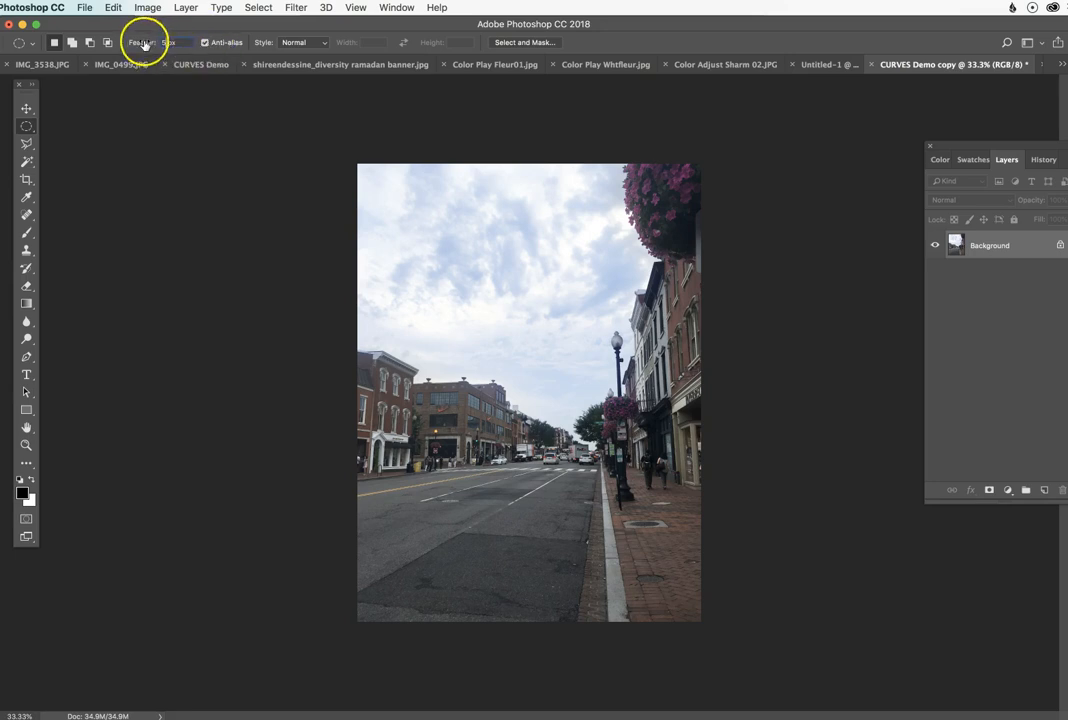
left_click(224, 47)
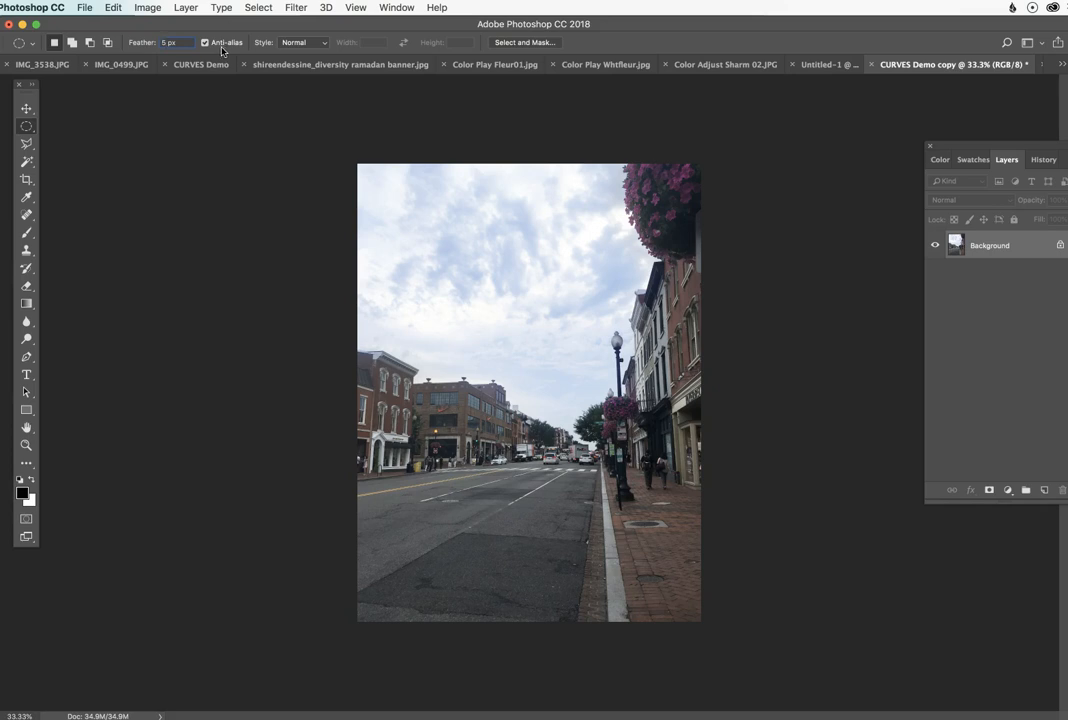
left_click(221, 46)
left_click(152, 47)
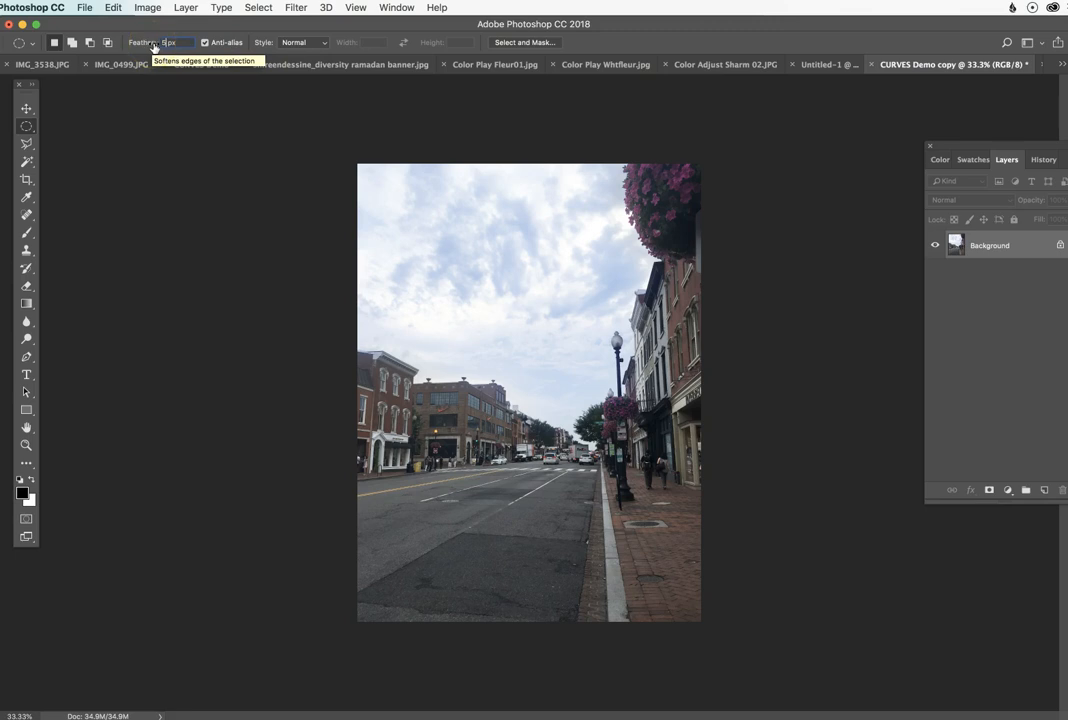
Step: Select a feathered circle around the middle of the street scene and copy it
left_click(511, 291)
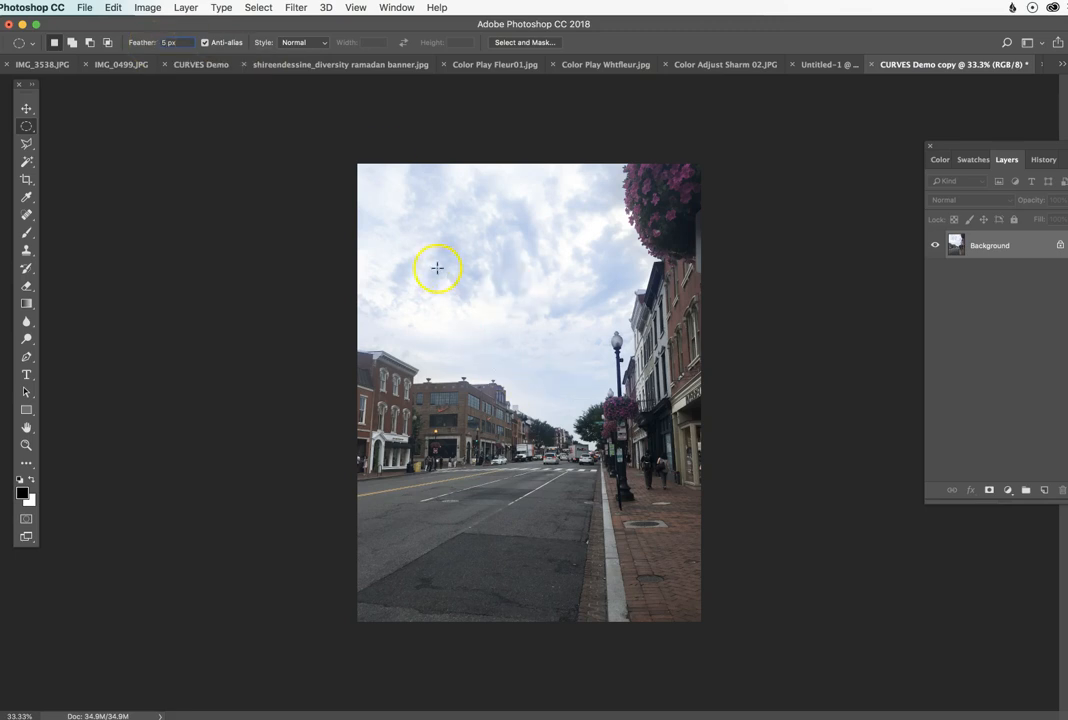
left_click_drag(417, 257, 642, 518)
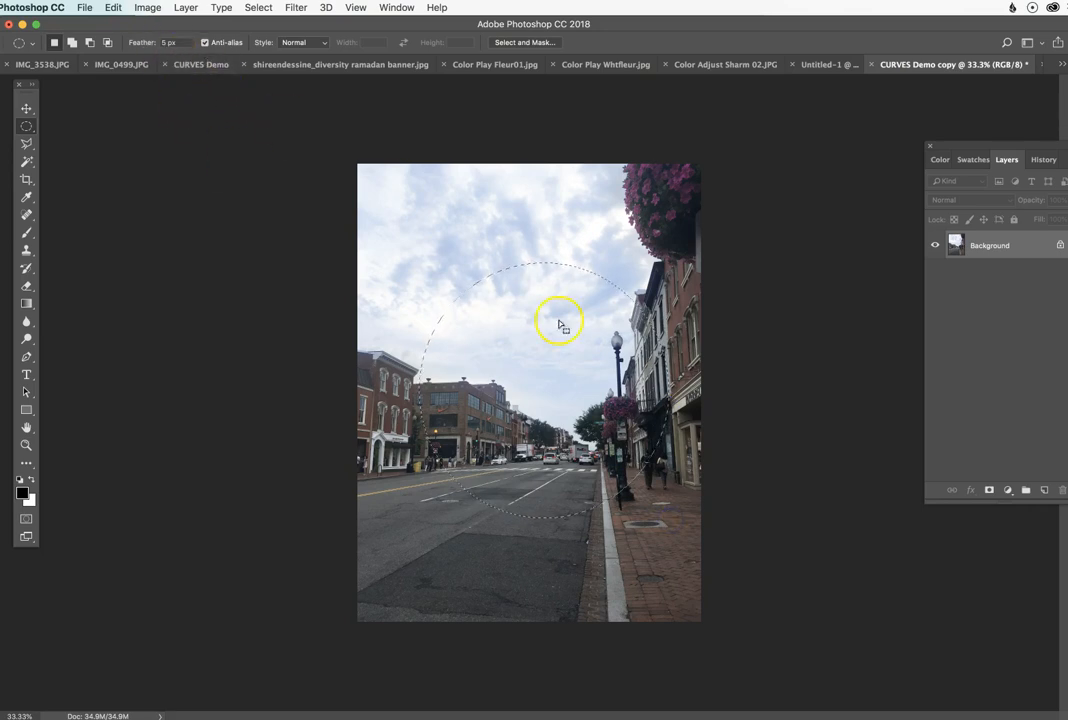
key("super+c")
Step: In Untitled-1, move the Layer 2 circle to the upper left, then paste the feathered circle and place it to the lower right
left_click(812, 64)
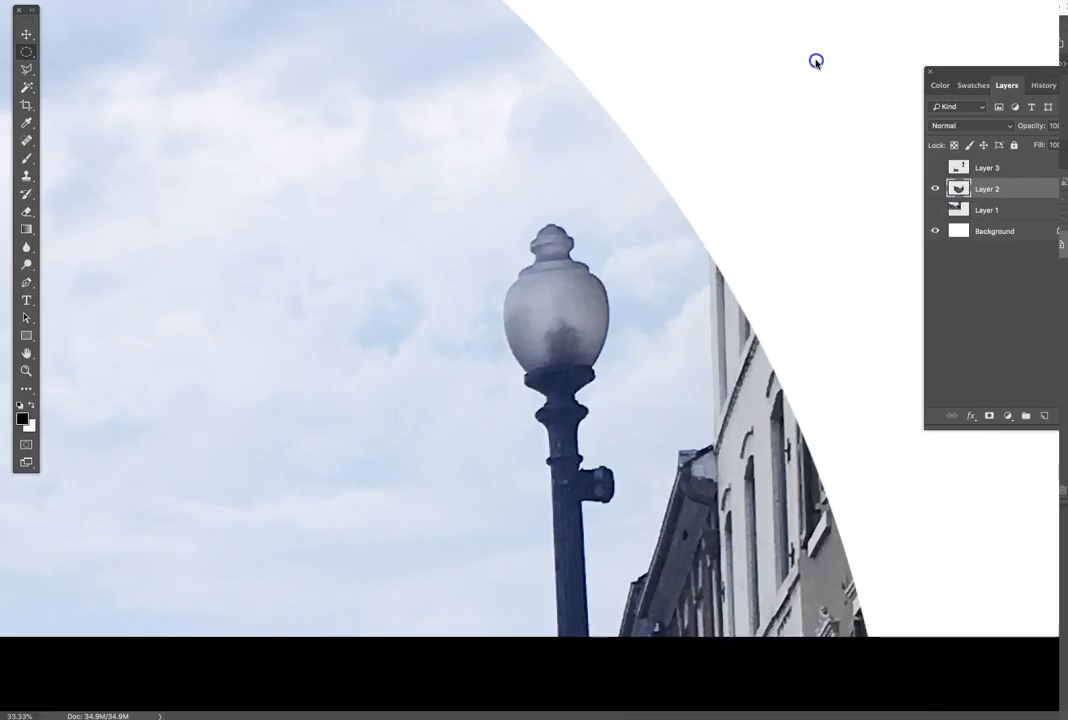
key("super+0")
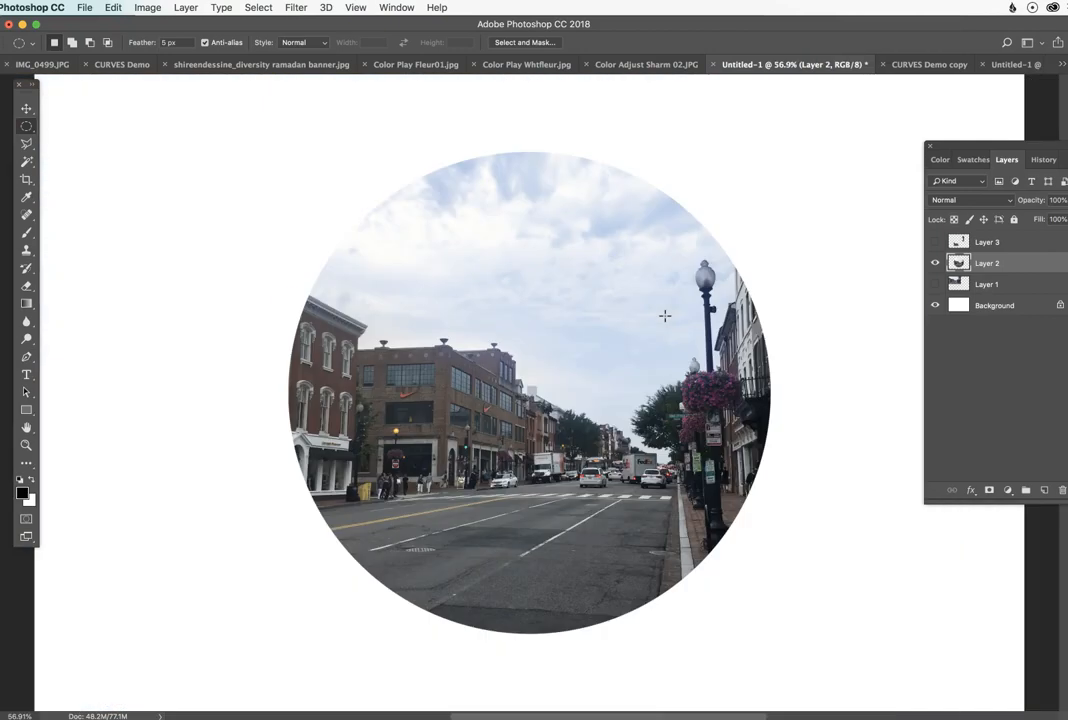
left_click(26, 108)
left_click_drag(490, 310, 289, 267)
key("super+v")
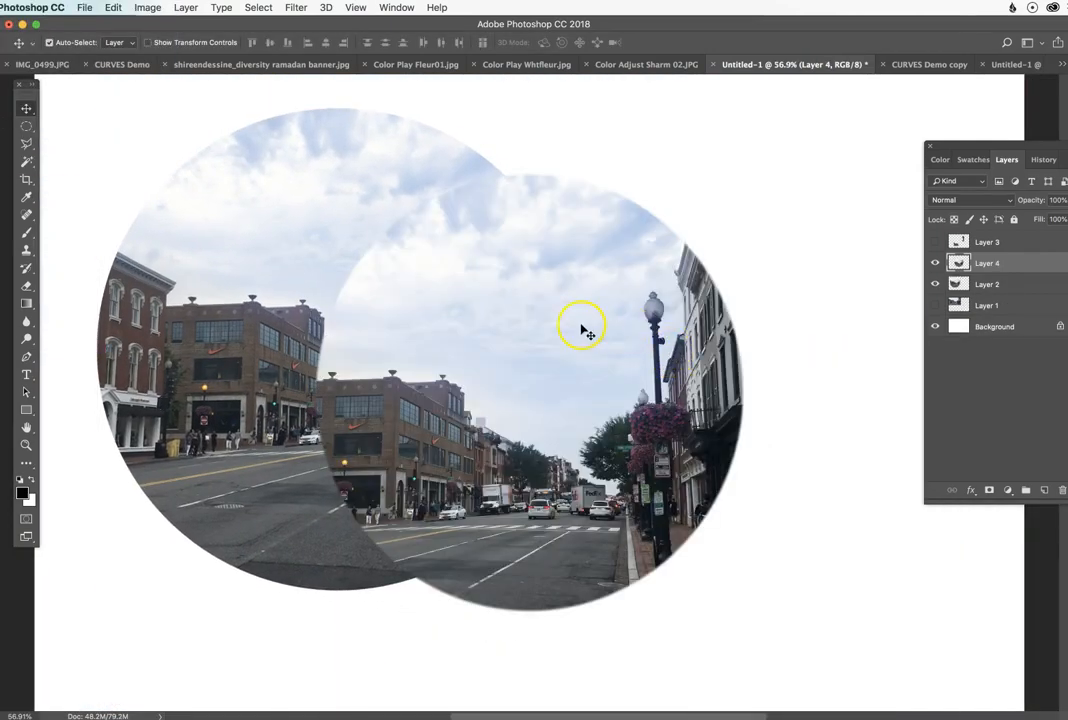
left_click_drag(545, 315, 694, 384)
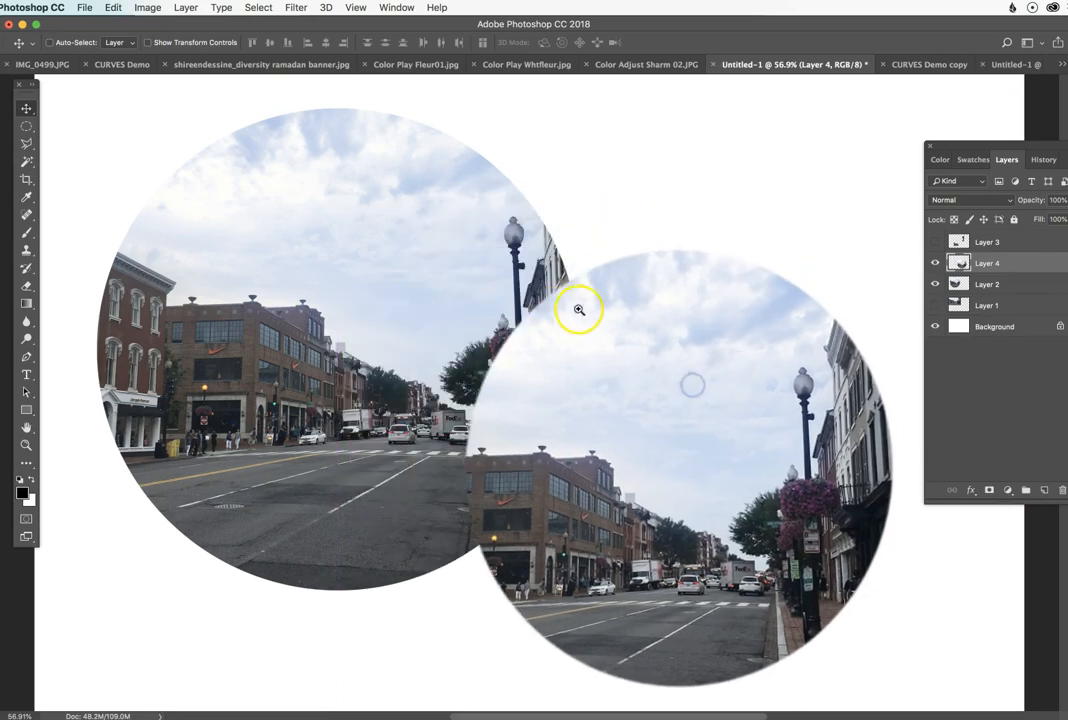
Step: Examine the feathered circle's edge against the hard edge of the Layer 2 circle
left_click(577, 305, "super")
left_click(568, 300, "super")
left_click(578, 296, "super")
left_click(579, 293, "super")
left_click_drag(521, 316, 439, 449)
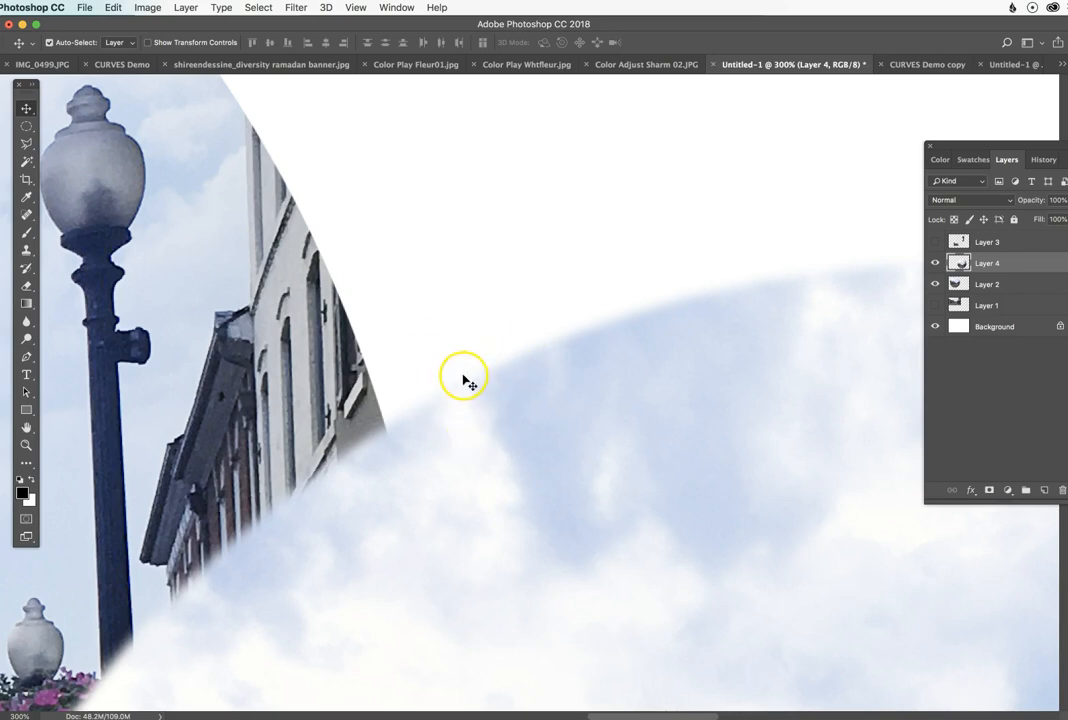
left_click_drag(735, 356, 410, 374)
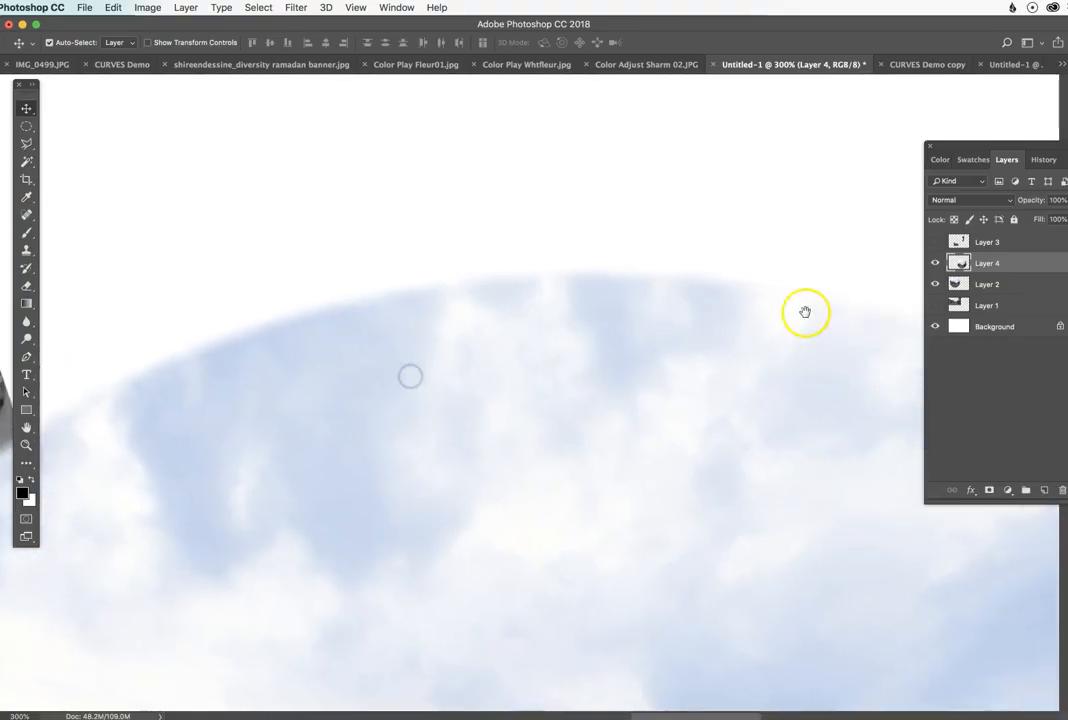
left_click_drag(806, 312, 601, 320)
left_click(377, 396, "alt+super")
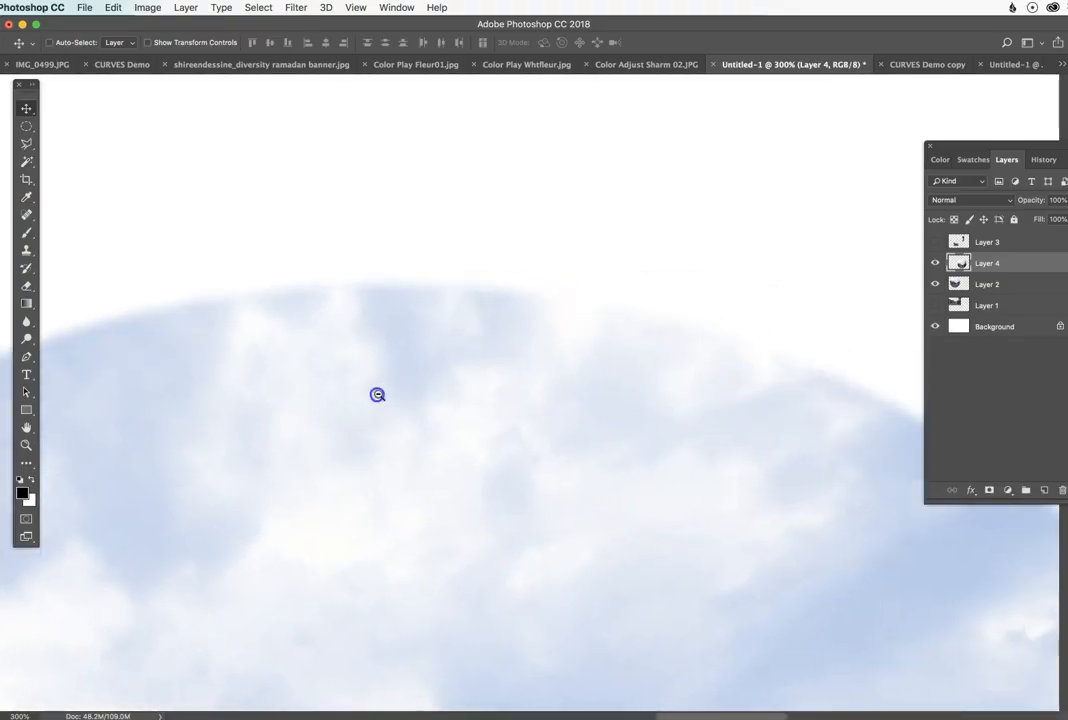
left_click(493, 396, "alt+super")
left_click(458, 397, "alt+super")
left_click(458, 397, "alt+super")
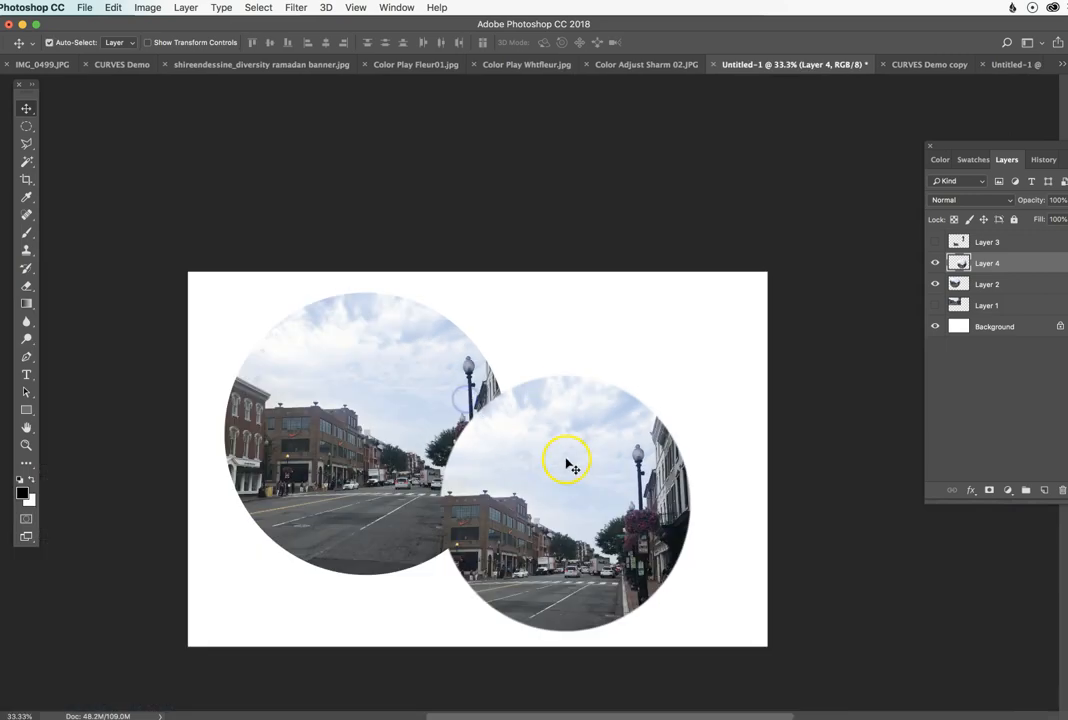
Step: Shift the feathered circle slightly up and to the right so that it overlaps the other circle less
left_click_drag(568, 460, 618, 433)
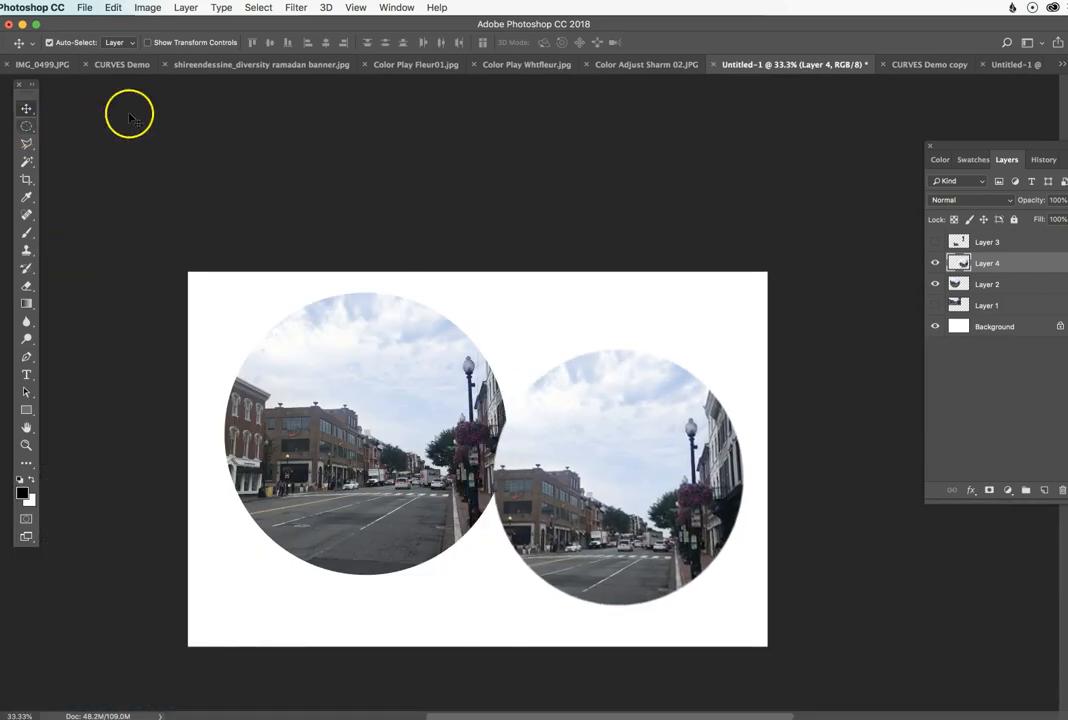
Step: Clear the circular selection in the CURVES Demo copy photo and switch to the Lasso tool
left_click(925, 64)
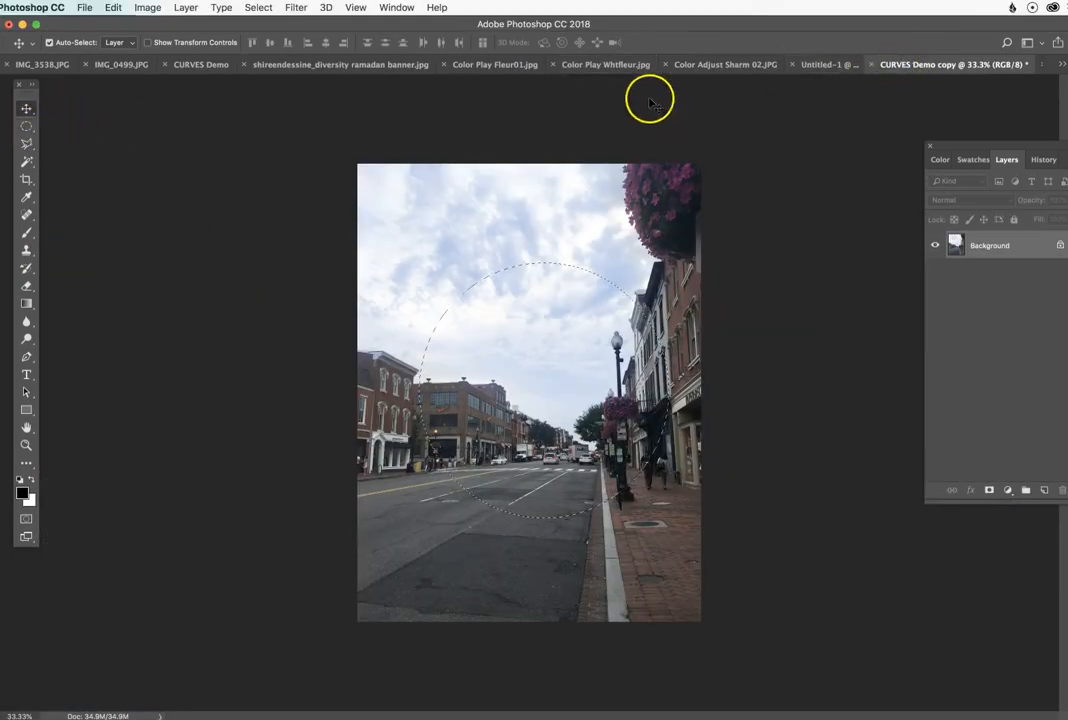
left_click(24, 126)
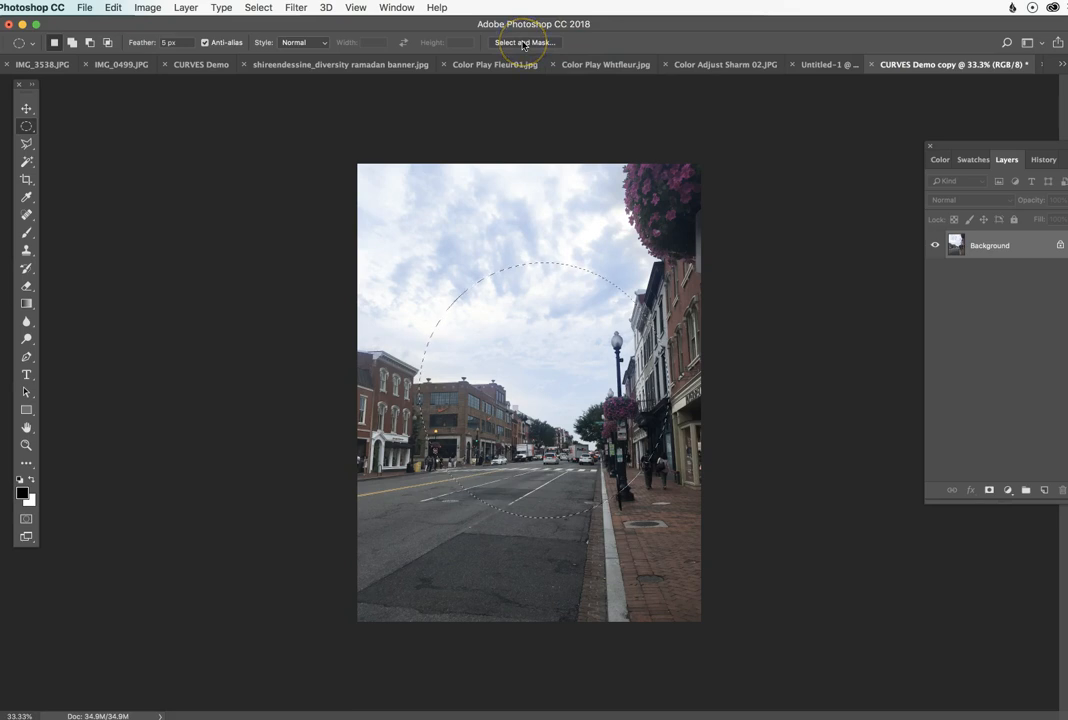
left_click(532, 230)
left_click(26, 144)
left_click_drag(28, 147, 69, 145)
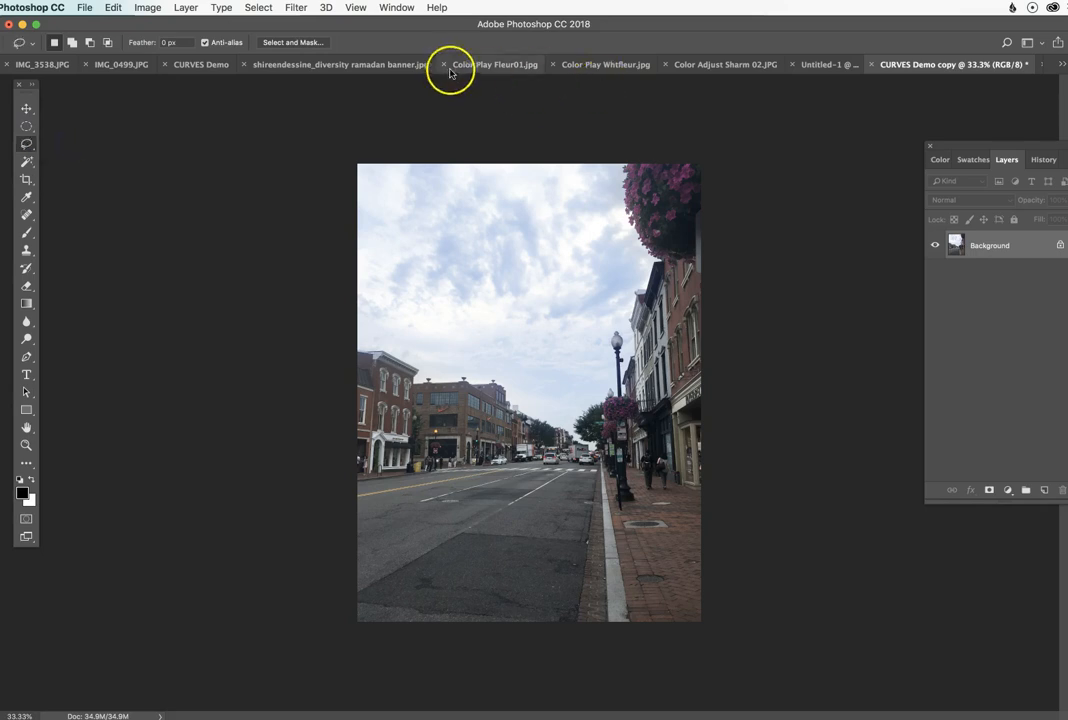
Step: In Color Play Fleur01.jpg, trace a freehand Lasso selection around the hibiscus's top petal and the adjacent right petal
left_click(489, 64)
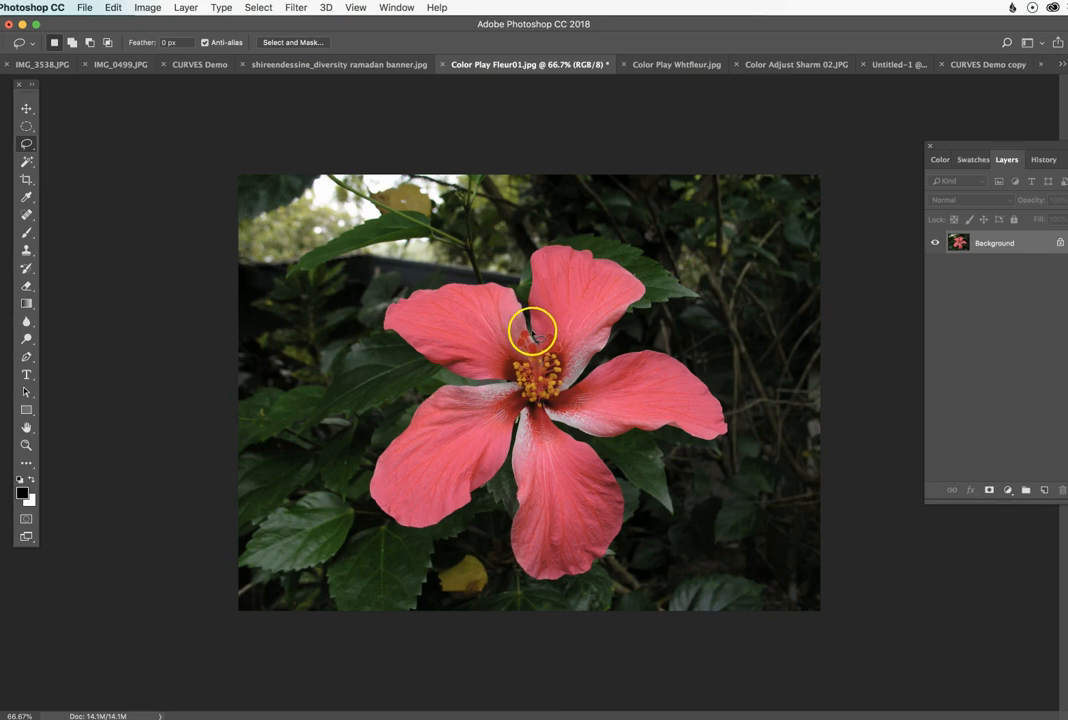
left_click_drag(532, 331, 530, 315)
mouse_move(541, 252)
left_mouse_down()
mouse_move(564, 249)
mouse_move(631, 276)
mouse_move(636, 305)
mouse_move(582, 371)
left_mouse_up()
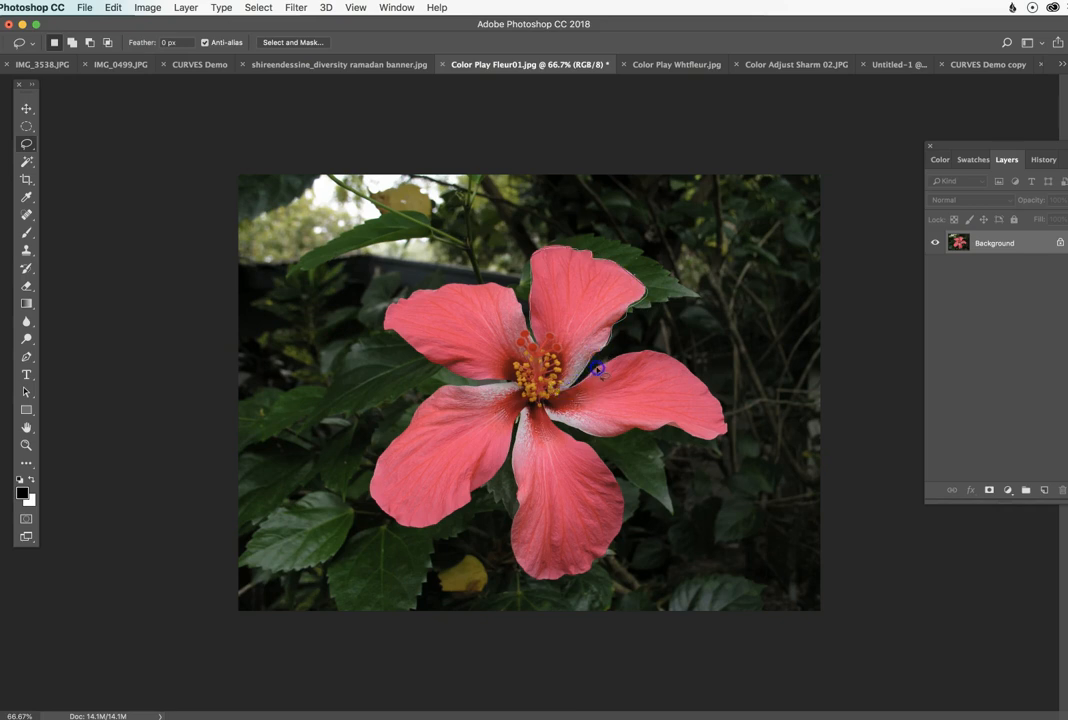
mouse_move(640, 356)
left_mouse_down()
mouse_move(688, 366)
mouse_move(729, 422)
mouse_move(617, 440)
mouse_move(565, 421)
left_mouse_up()
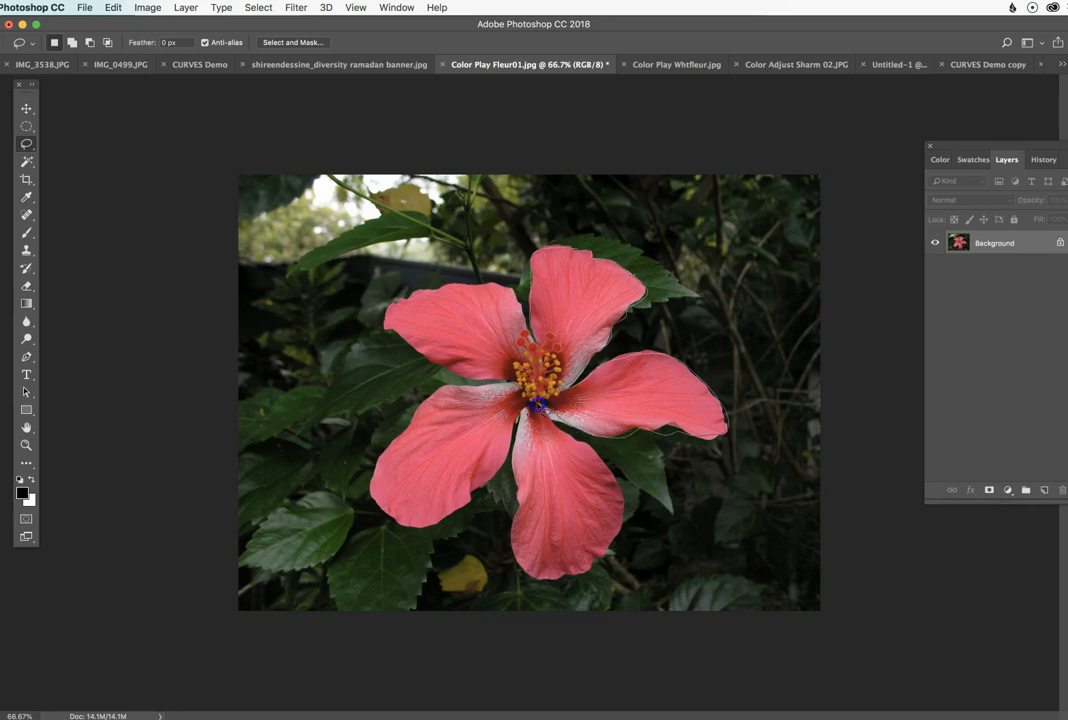
left_click_drag(531, 327, 531, 328)
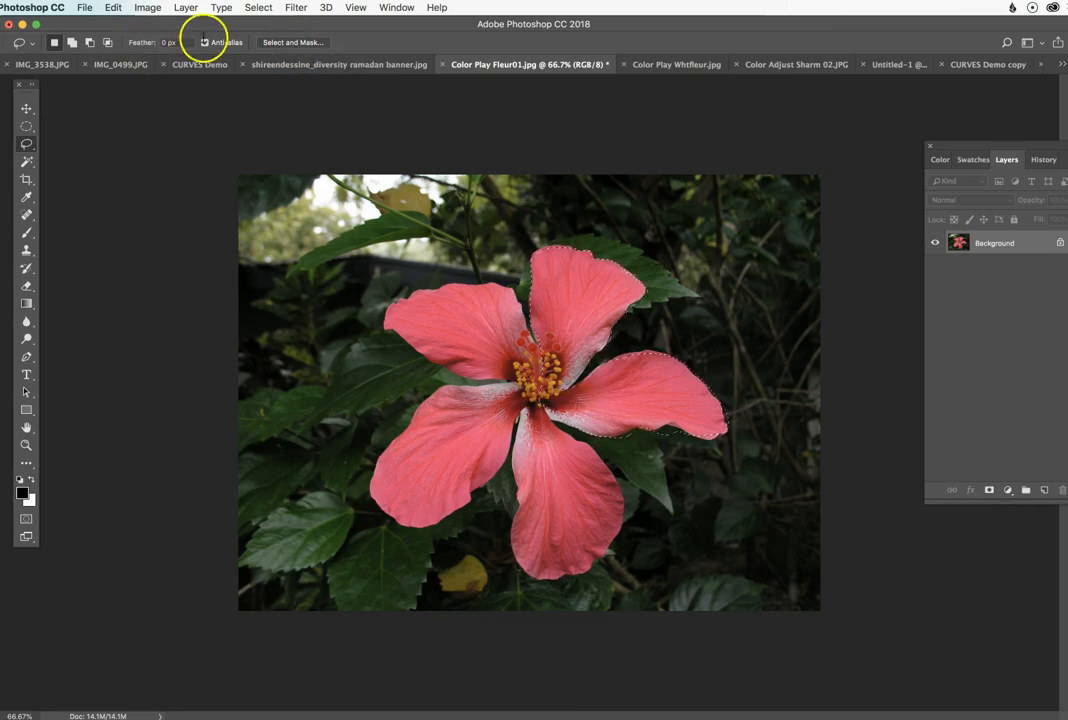
Step: Preview the petal selection in Select and Mask with the Marching Ants, On Black and On White views, ending at 100% opacity
left_click(300, 42)
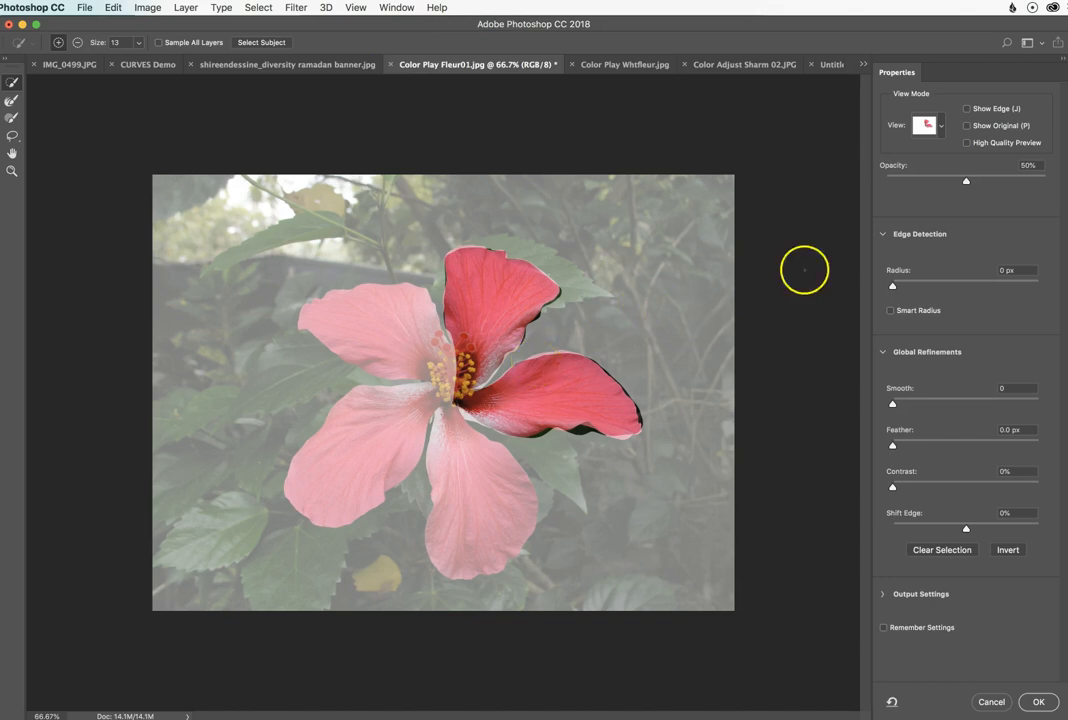
left_click(940, 126)
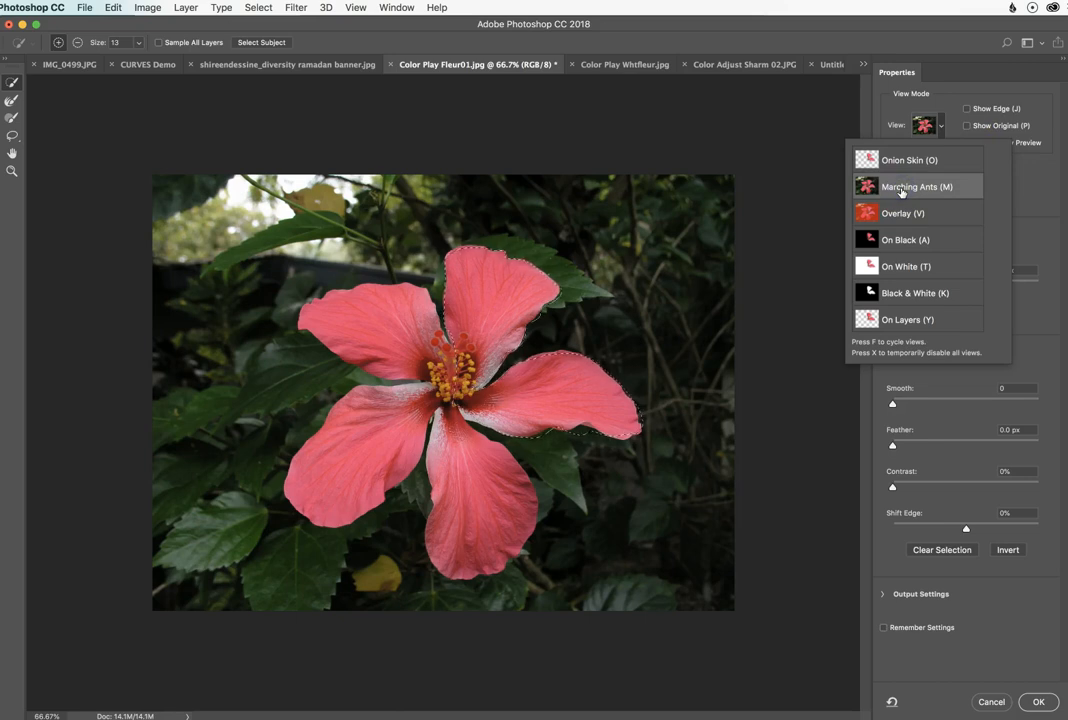
left_click(905, 268)
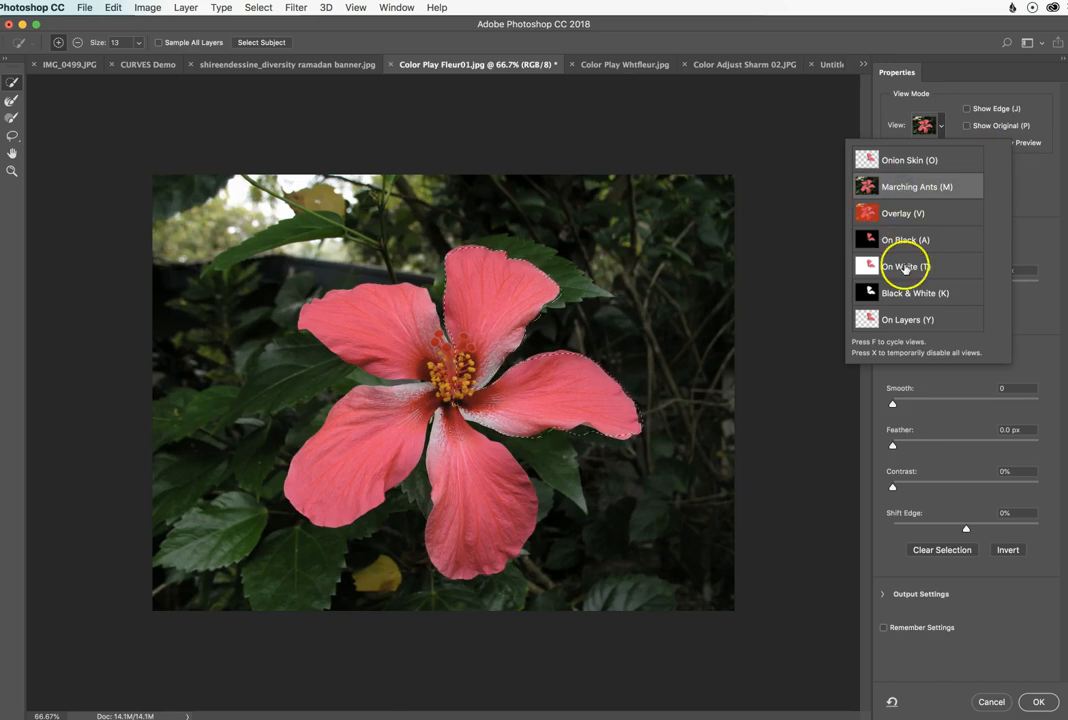
left_click(909, 241)
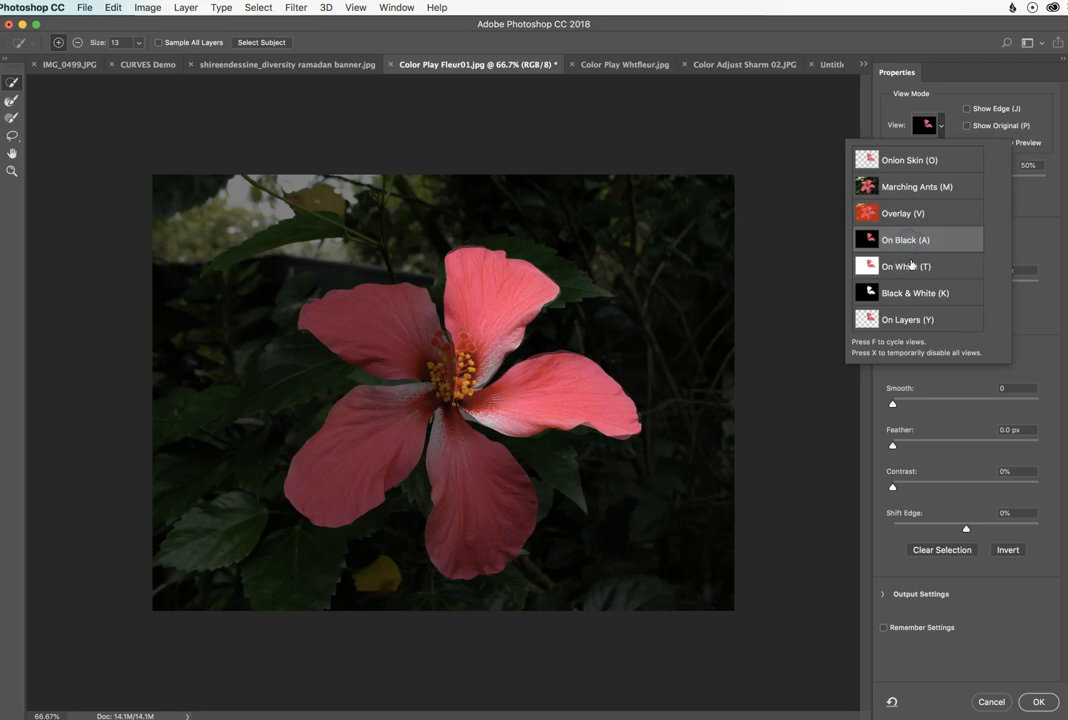
left_click(913, 267)
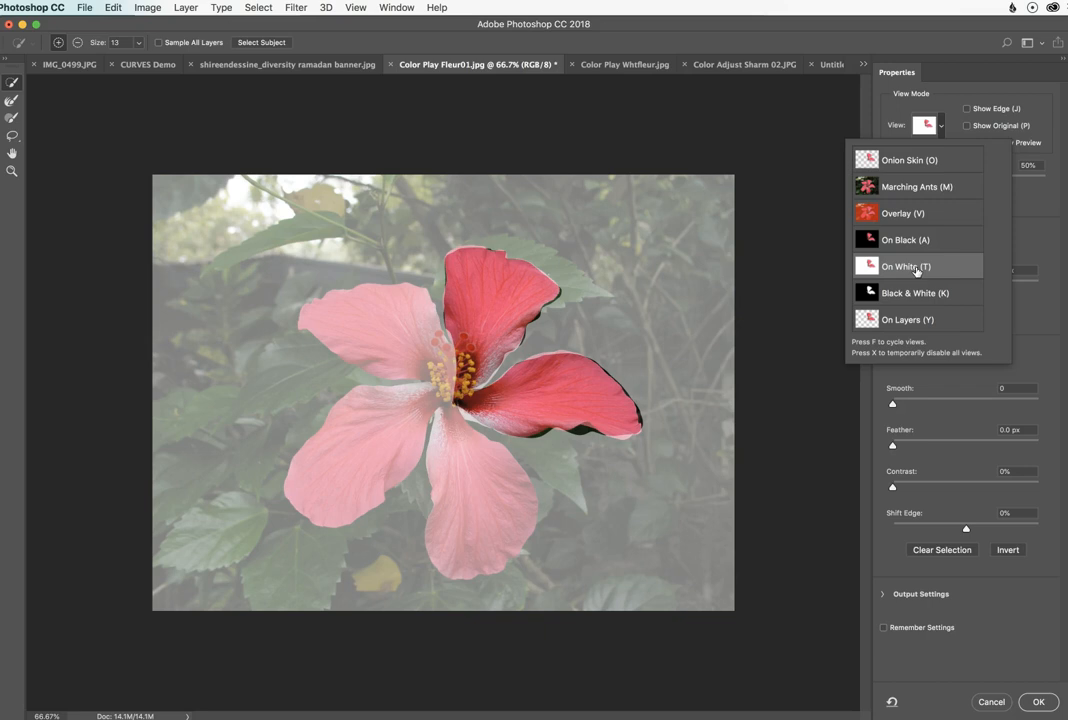
left_click(990, 61)
left_click_drag(970, 181, 1046, 181)
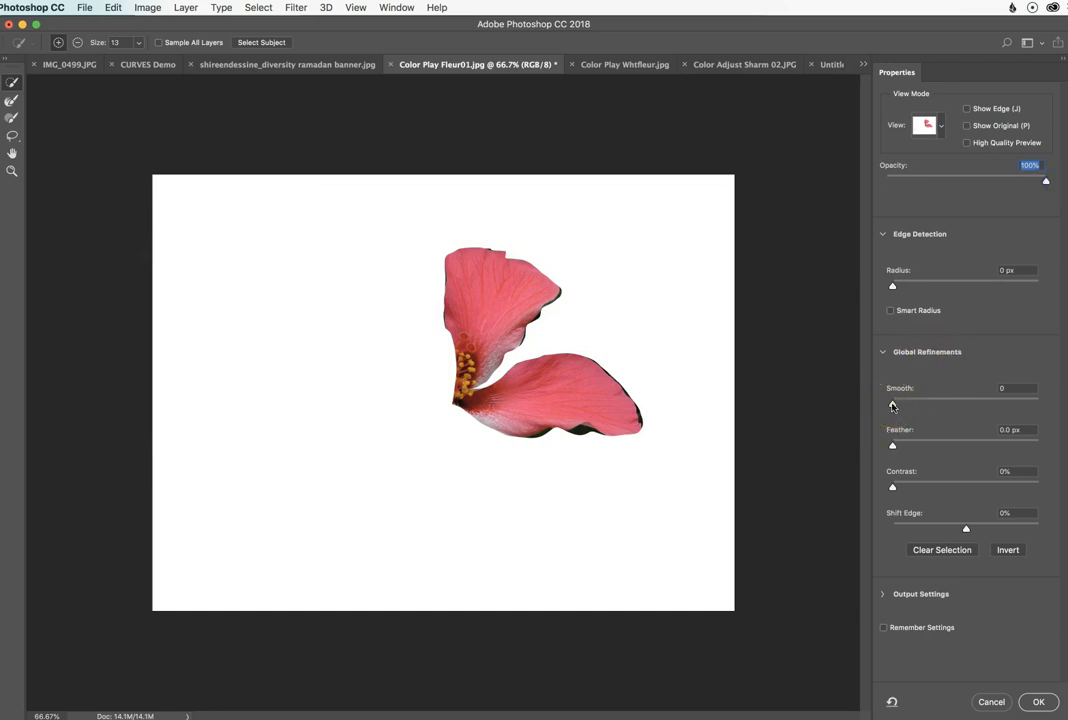
Step: Try Smooth 12, Feather 22.4 px and Shift Edge -35% on the two-petal selection, then cancel the refinement
left_click_drag(893, 406, 911, 404)
left_click_drag(893, 447, 958, 447)
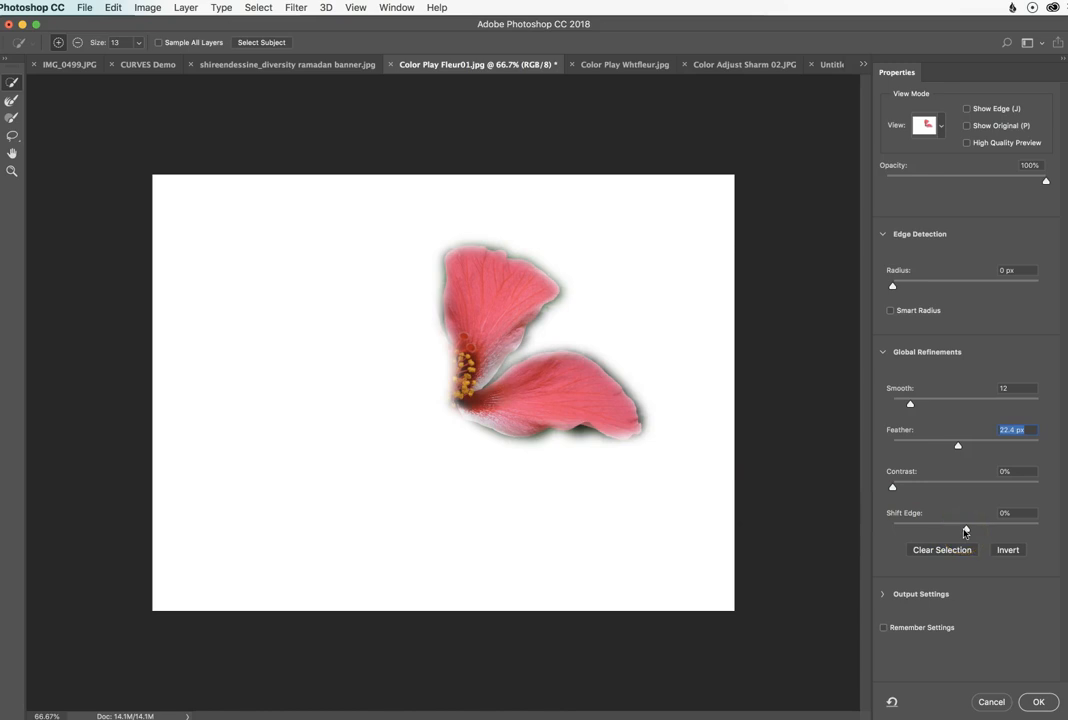
left_click_drag(966, 531, 935, 533)
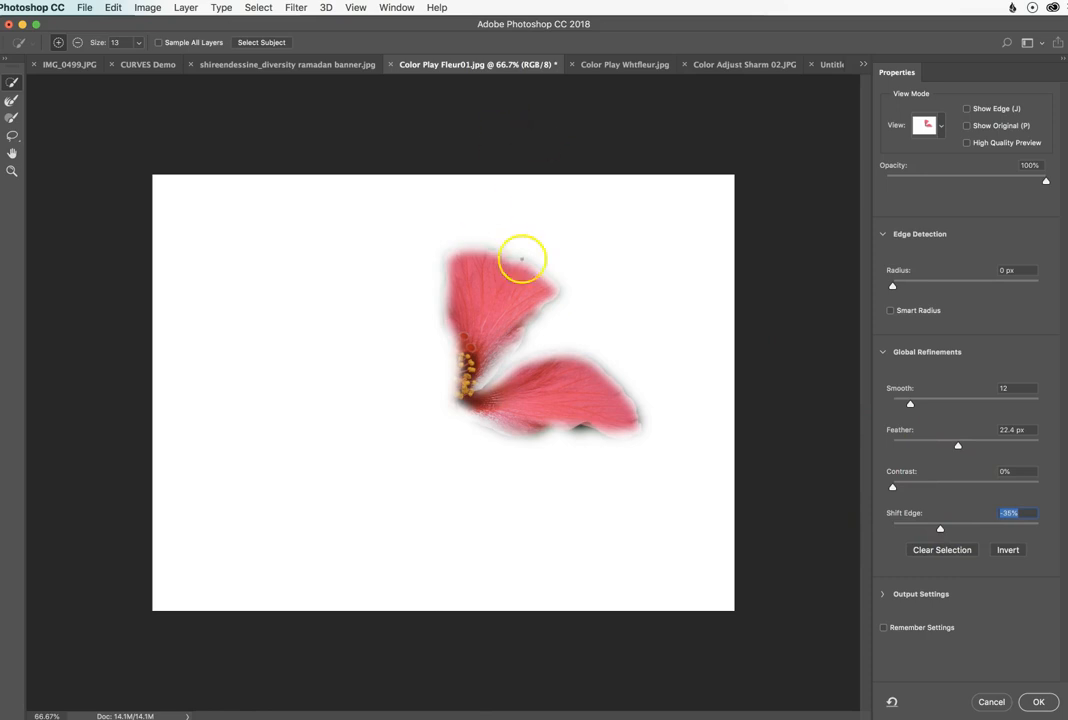
left_click(991, 701)
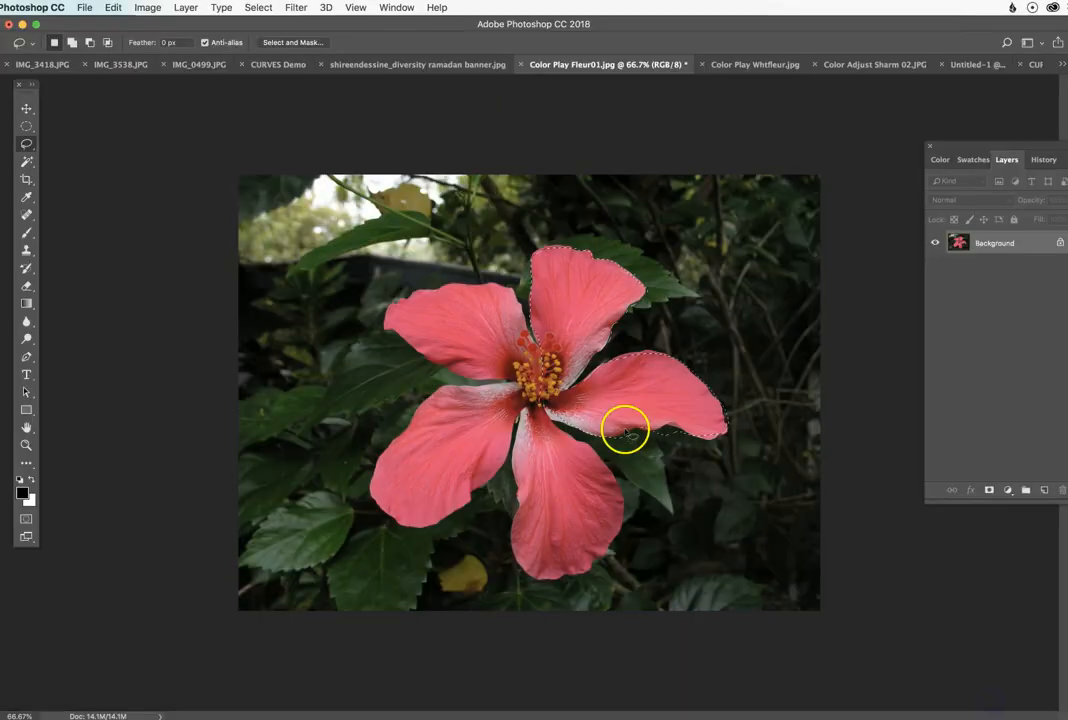
Step: Clear the petal selection and trace a loose freehand Lasso selection around the whole hibiscus
key("super+d")
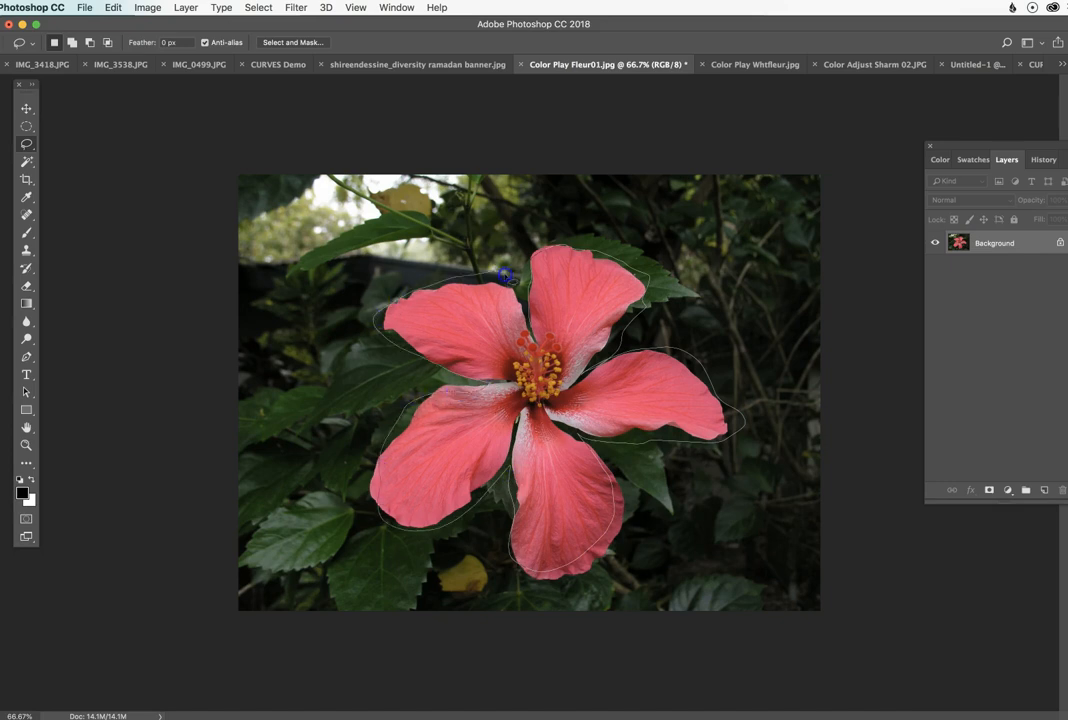
left_click_drag(529, 334, 530, 336)
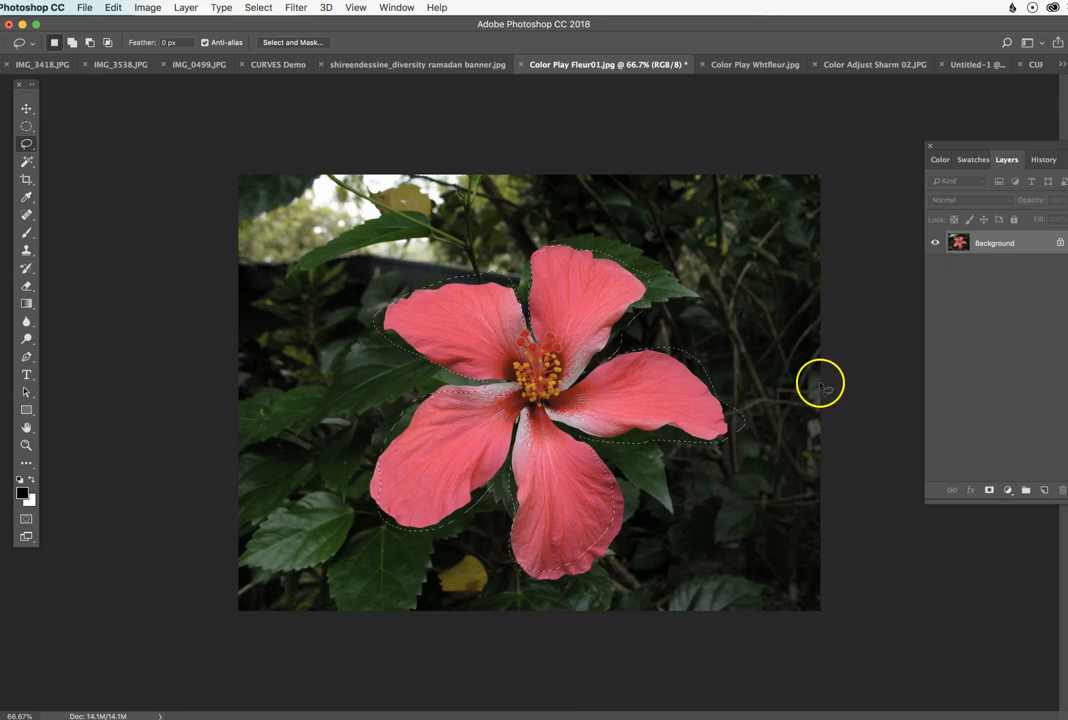
Step: Refine the hibiscus selection in Select and Mask with Smooth 10, Feather 5.7 px and Shift Edge -68%, and apply it
left_click(288, 42)
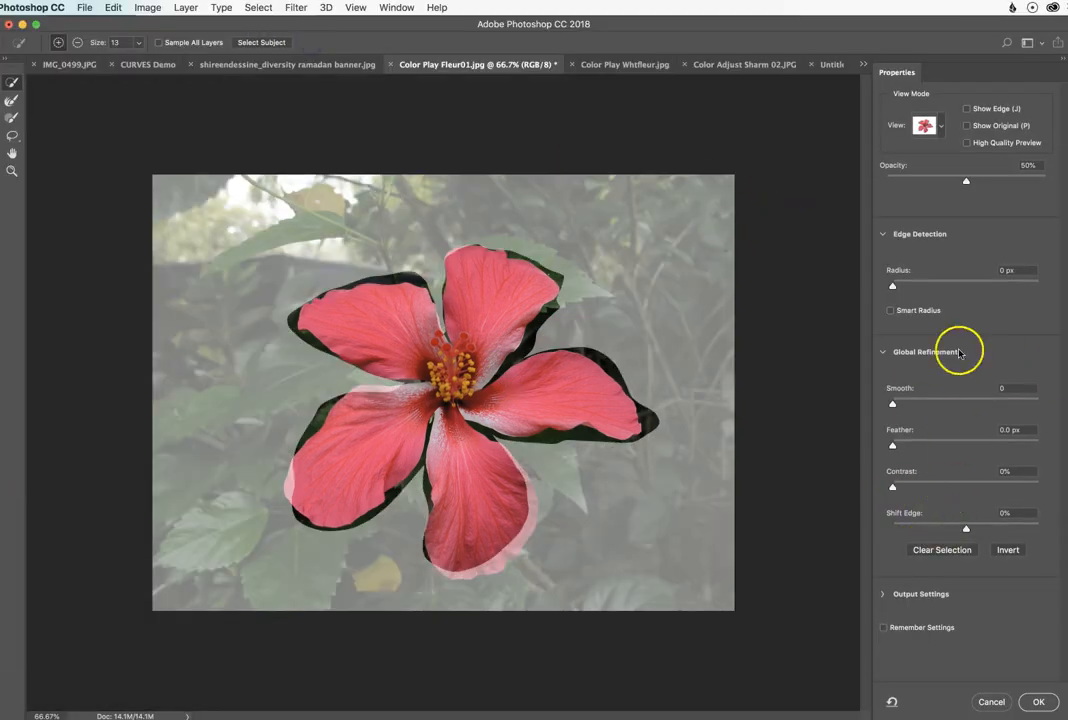
left_click(895, 404)
left_click_drag(894, 446, 929, 447)
left_click_drag(966, 528, 922, 530)
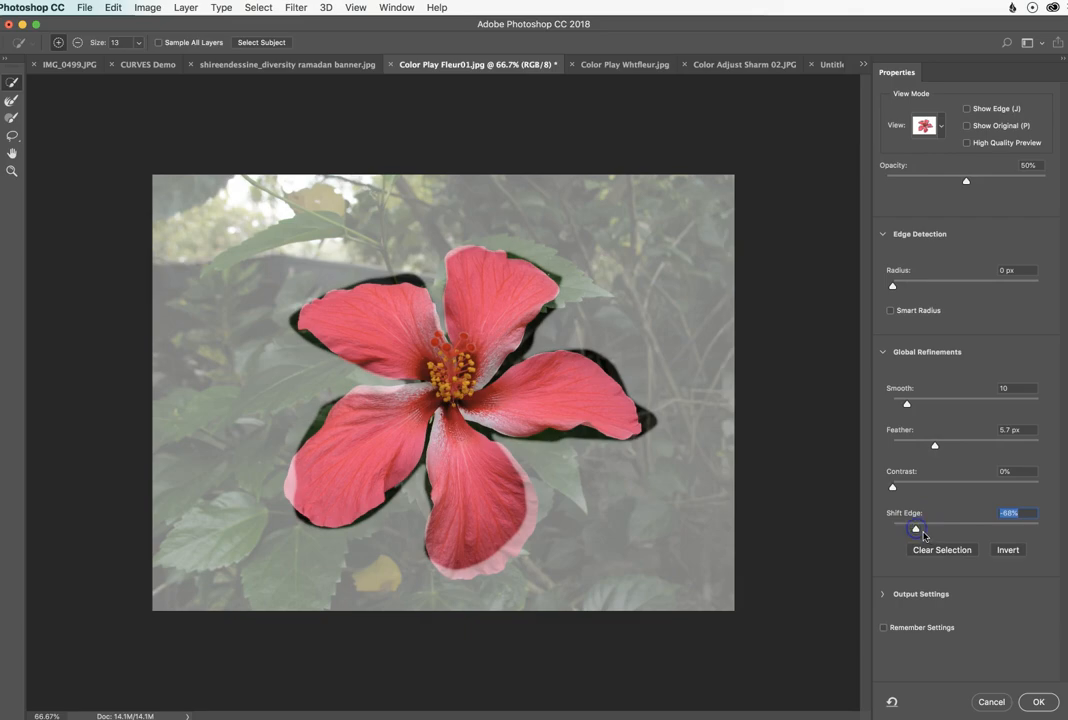
left_click(1038, 701)
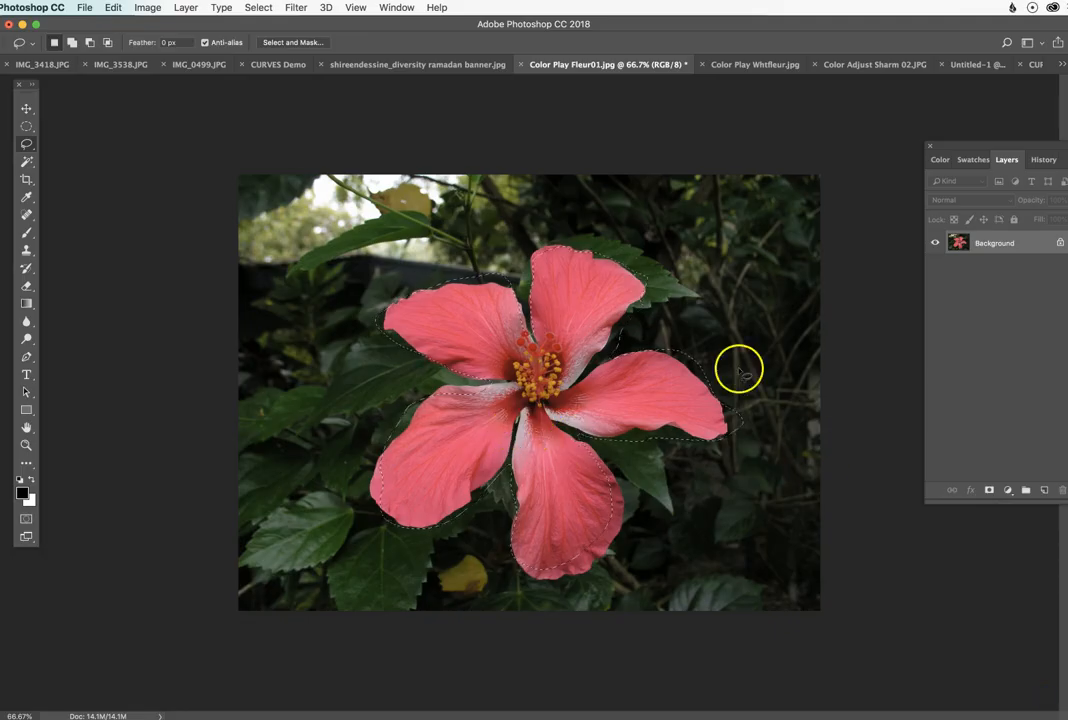
Step: Copy the selected hibiscus into Untitled-1 as a new layer and hide Layer 4 and Layer 2
left_click(860, 68)
left_click(980, 64)
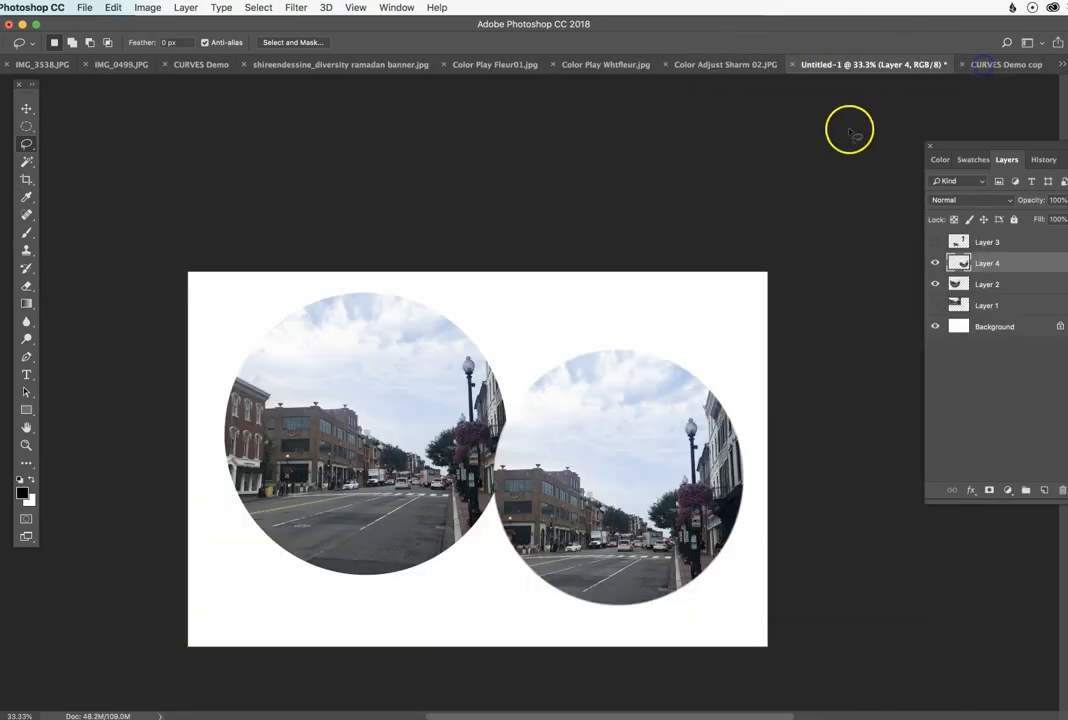
key("ctrl+v")
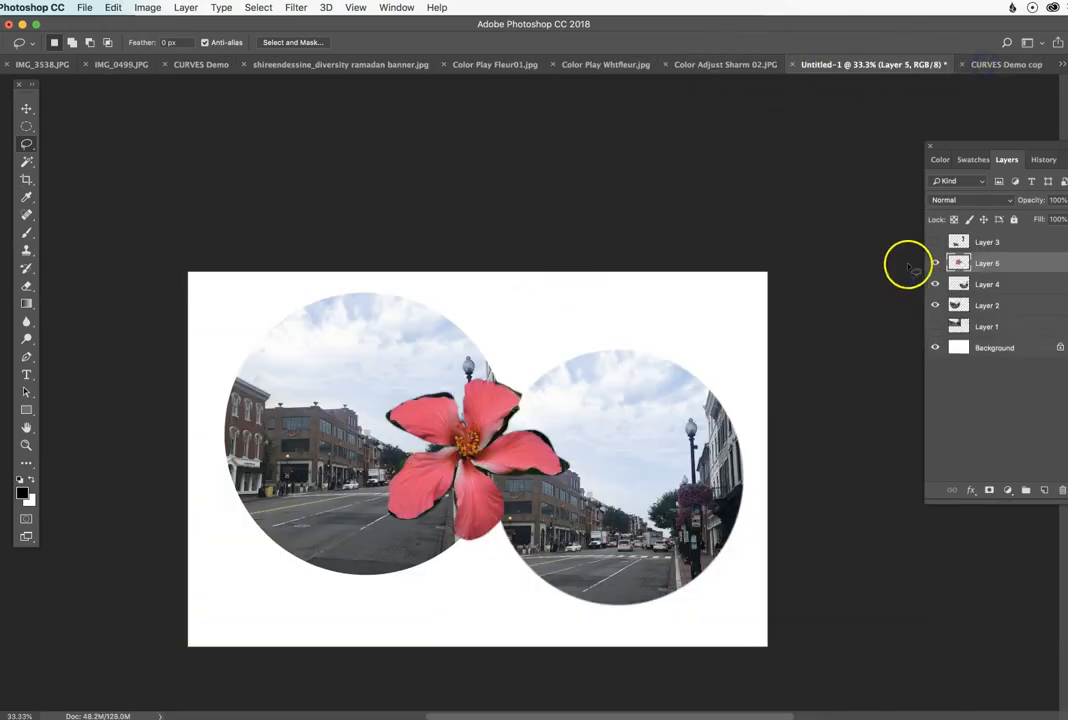
left_click(935, 284)
left_click(935, 305)
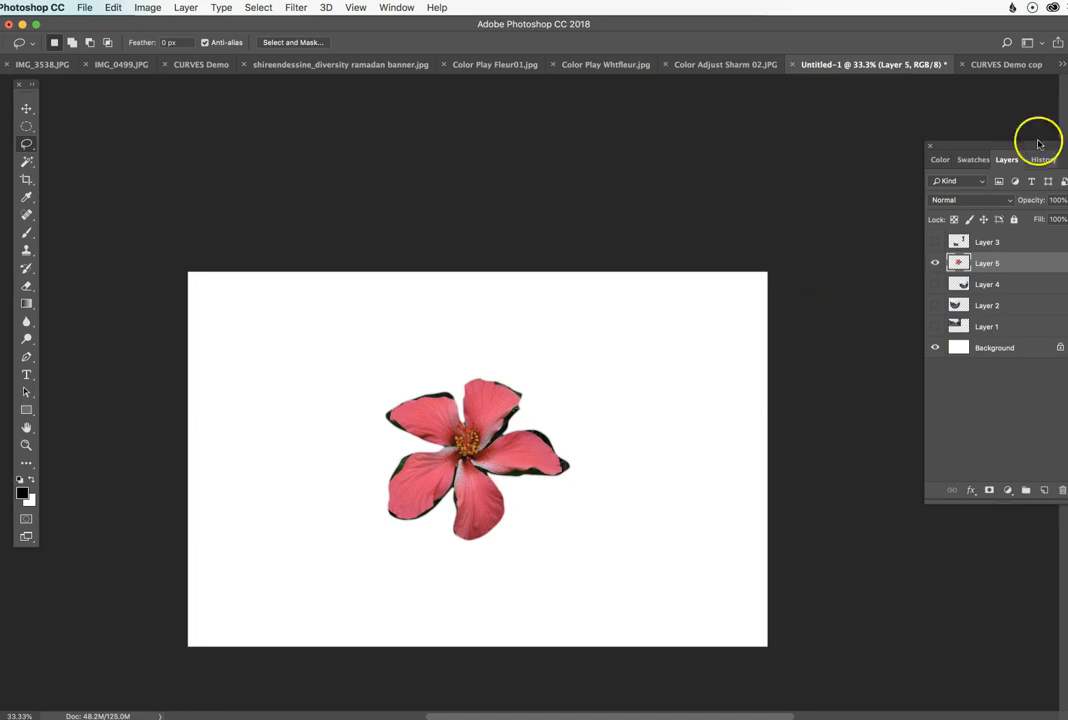
Step: Return to Color Play Fleur01.jpg and clear the selection around the hibiscus
left_click(995, 68)
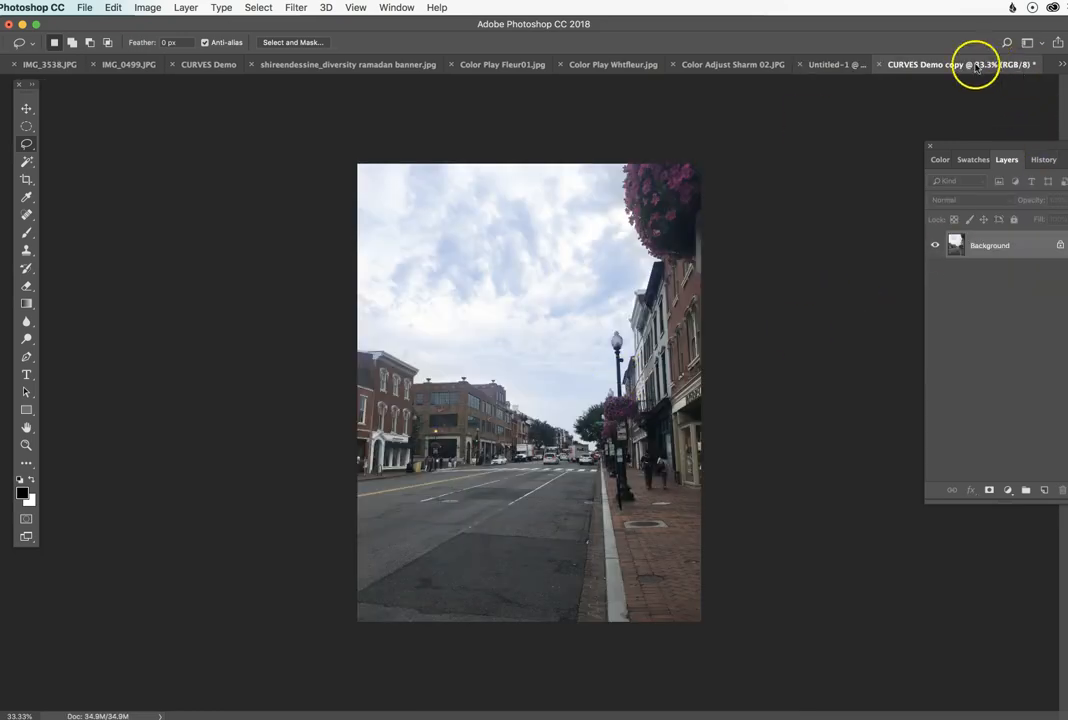
left_click(629, 66)
left_click(472, 63)
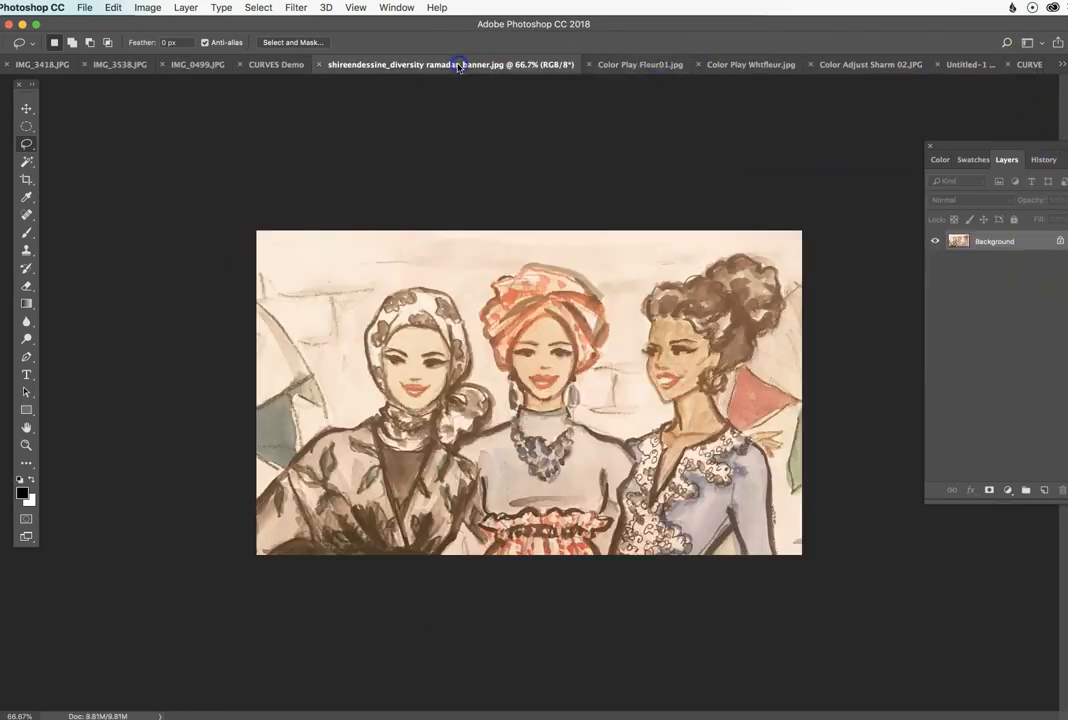
left_click(645, 64)
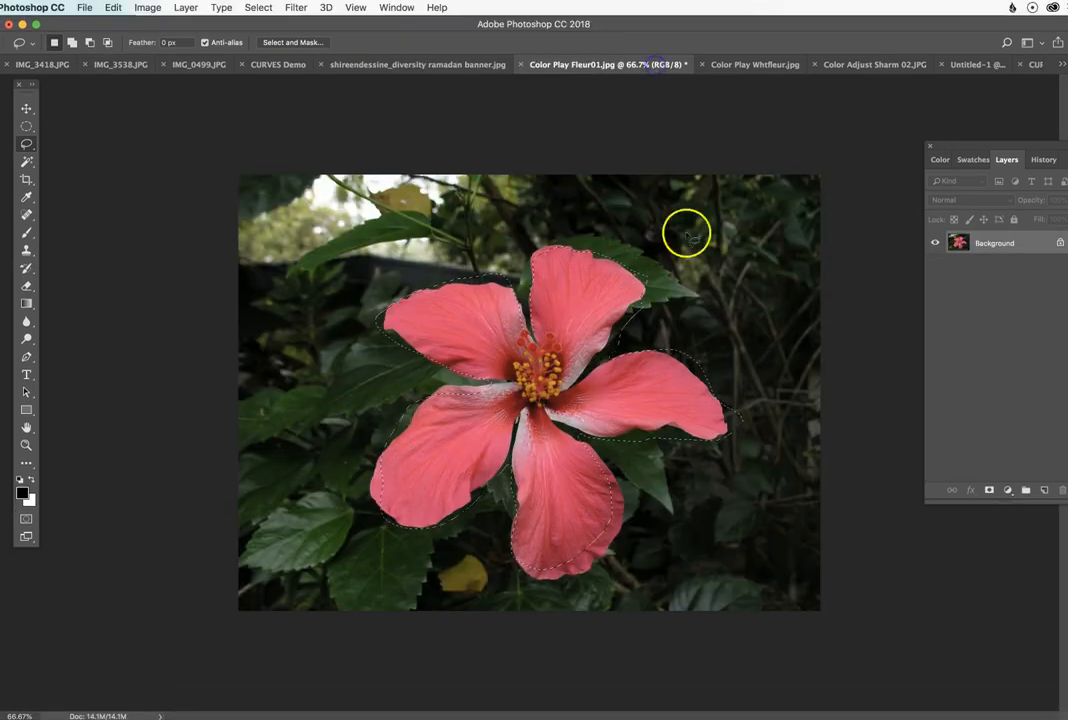
left_click(722, 267)
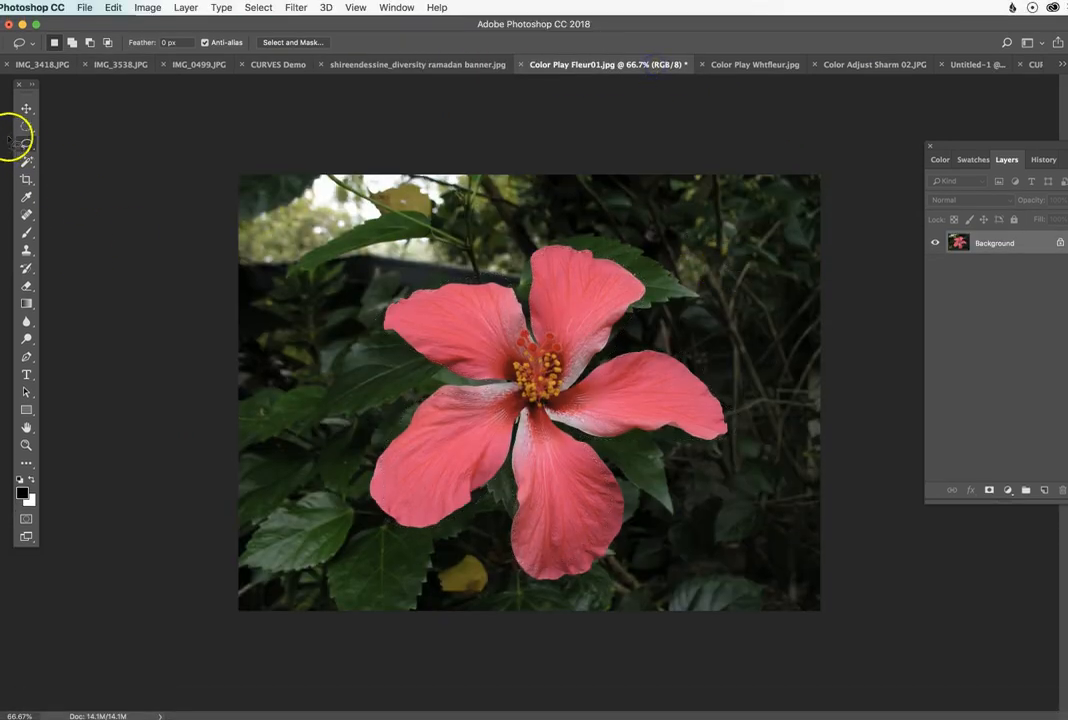
Step: Try the Polygonal Lasso with a few straight segments along the hibiscus's top petal
left_click_drag(26, 146, 70, 153)
left_click(588, 343)
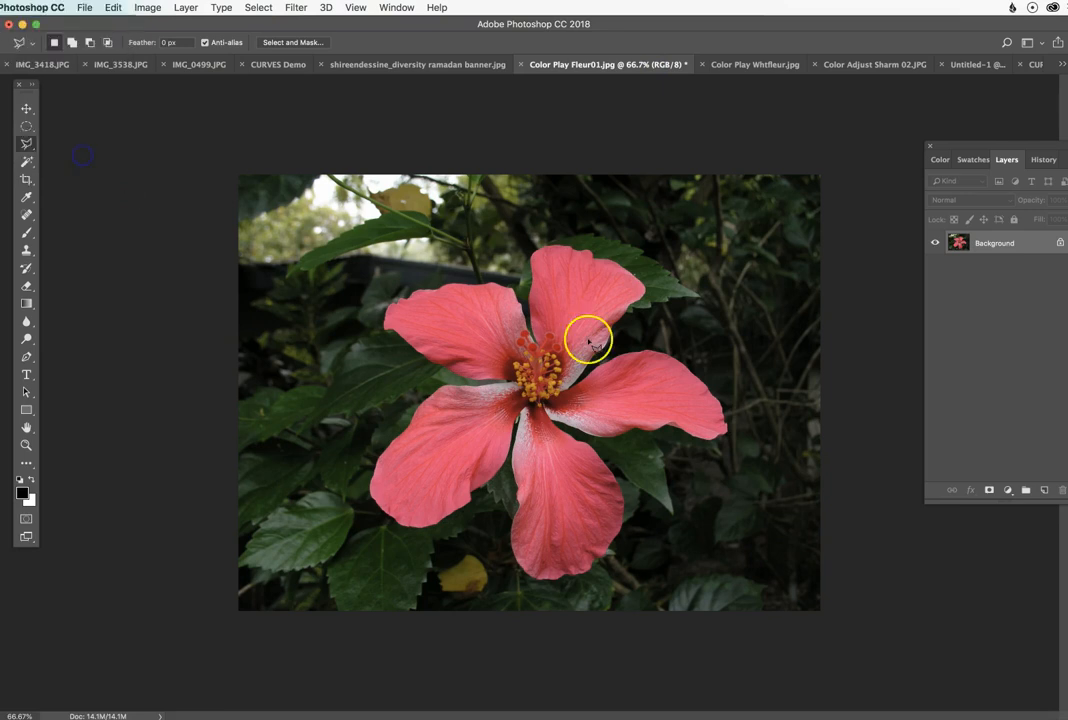
left_click(535, 340)
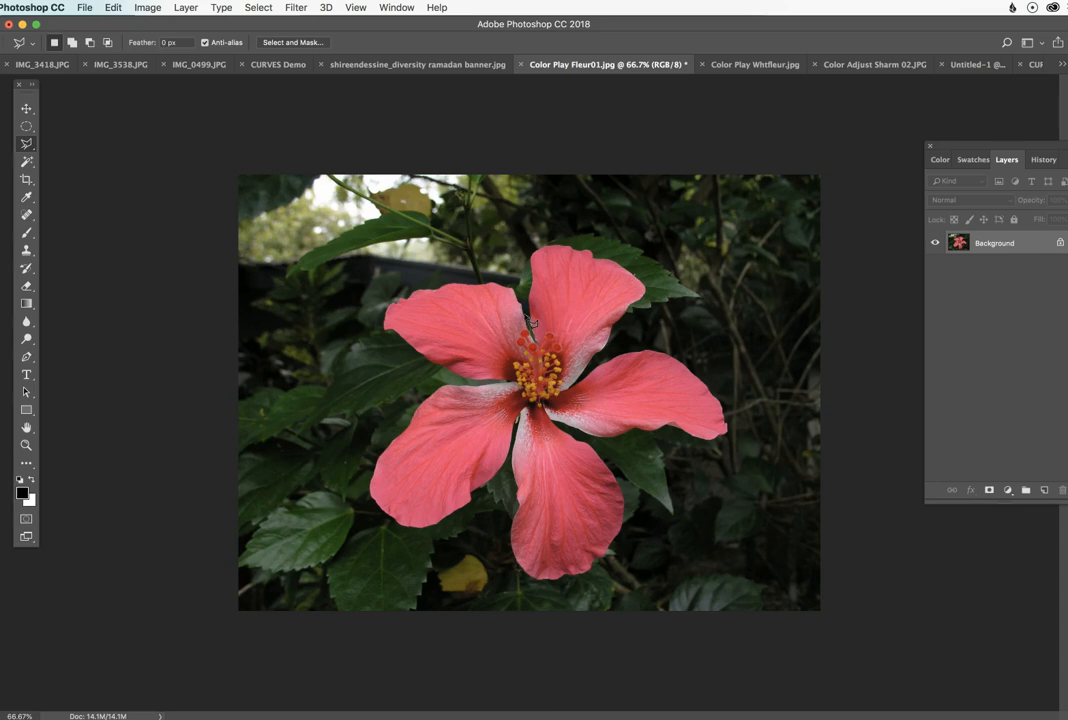
left_click(533, 296)
left_click(577, 377)
Step: Trace the entire hibiscus outline with the Magnetic Lasso and close the selection at its starting point
mouse_move(26, 141)
left_mouse_down()
mouse_move(107, 143)
mouse_move(102, 172)
left_mouse_up()
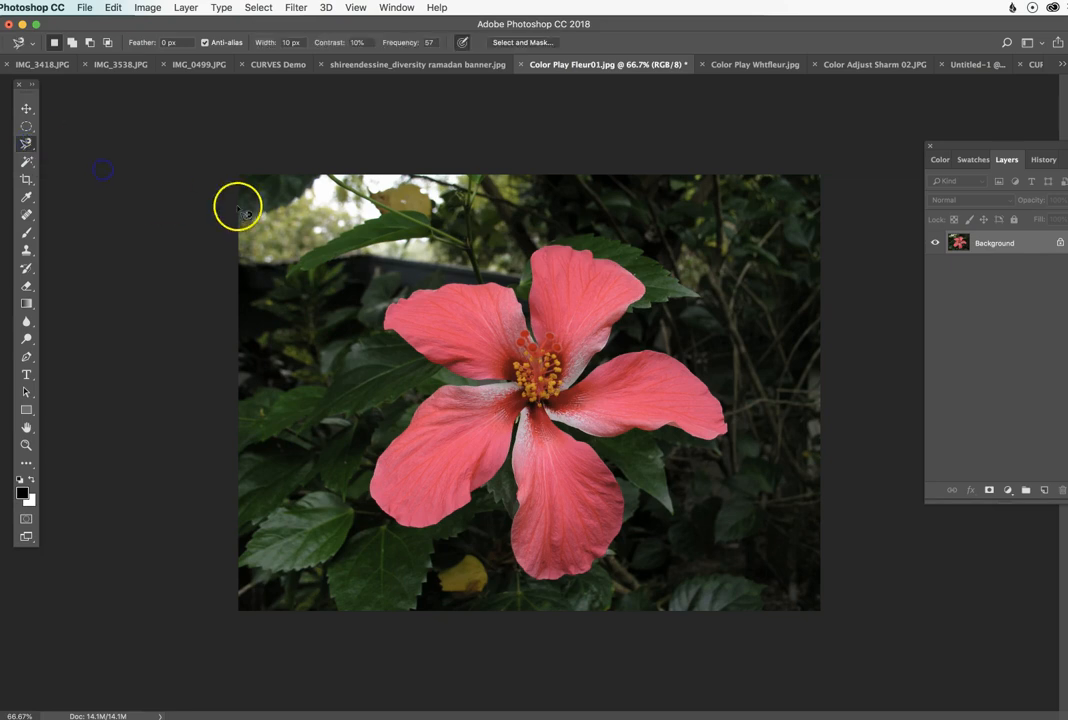
left_click(532, 323)
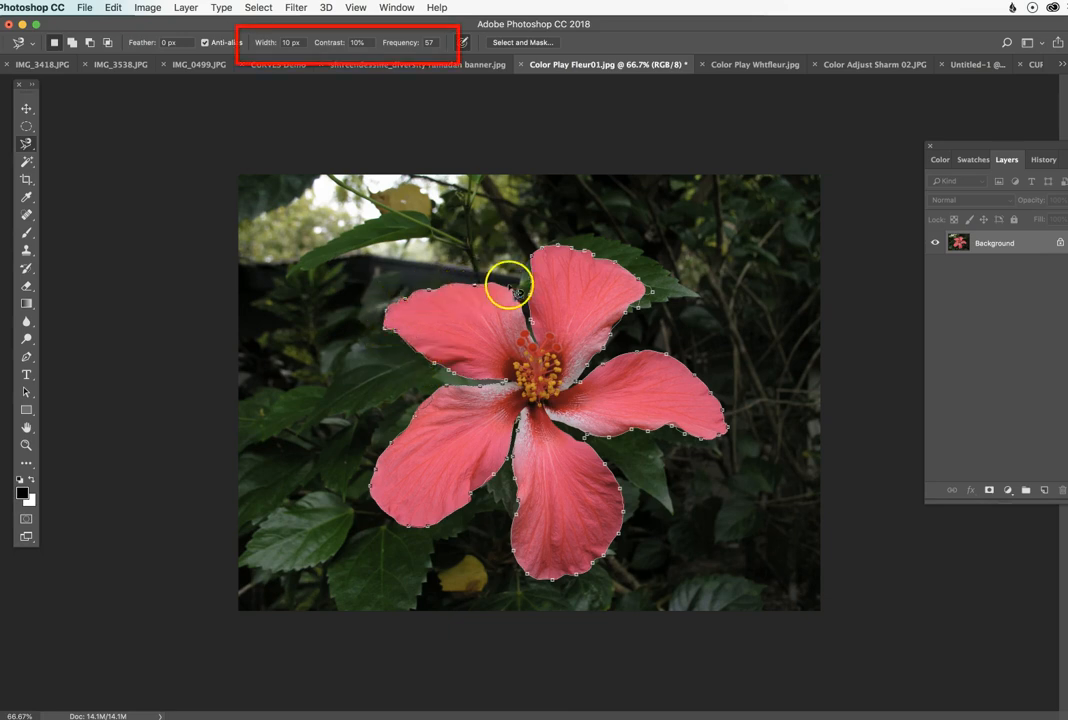
left_click(532, 324)
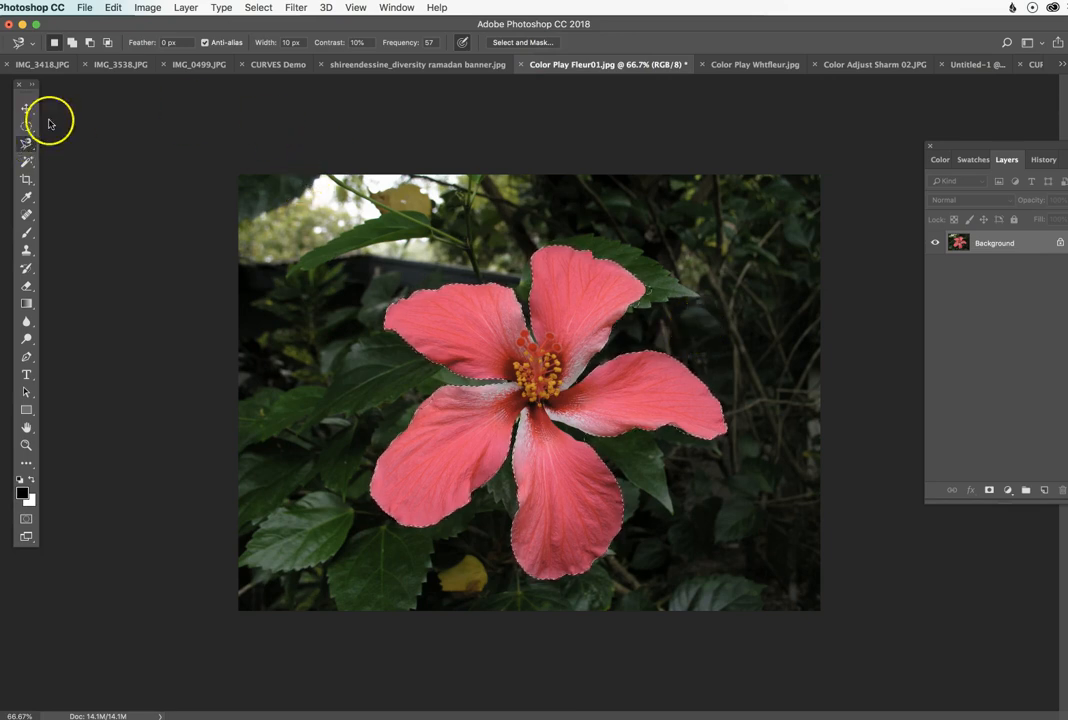
Step: With the freehand Lasso, subtract stray background beside the top petal's right tip and add missed edge areas of the lower-left petal
left_click(90, 42)
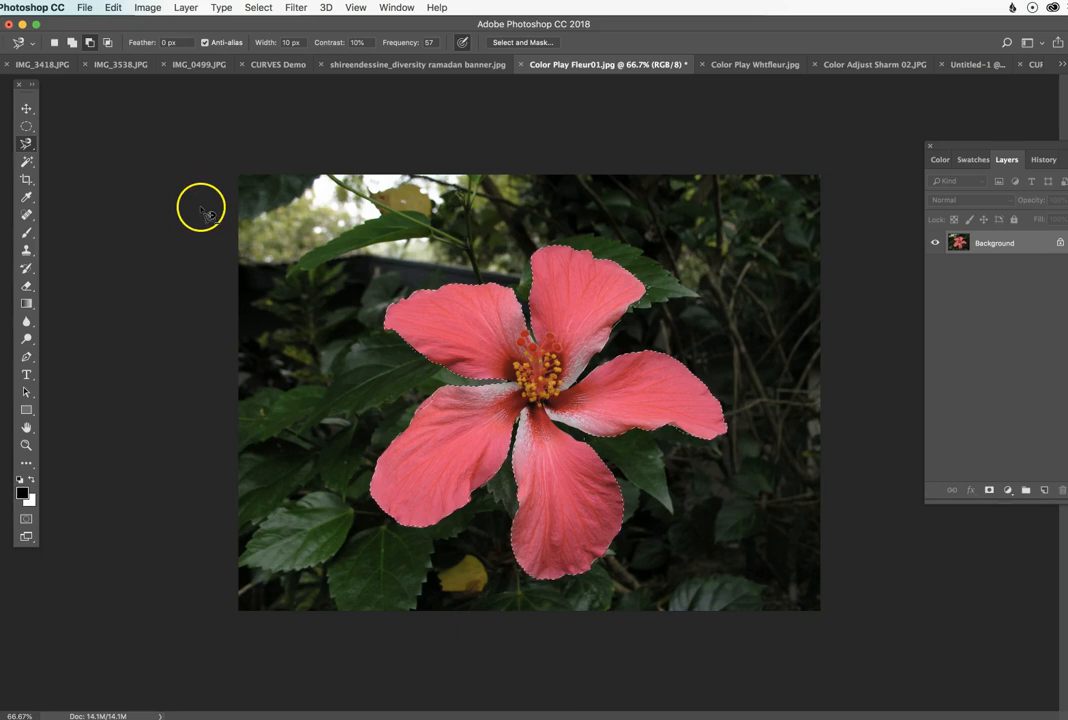
left_click_drag(28, 143, 62, 145)
left_click(90, 42)
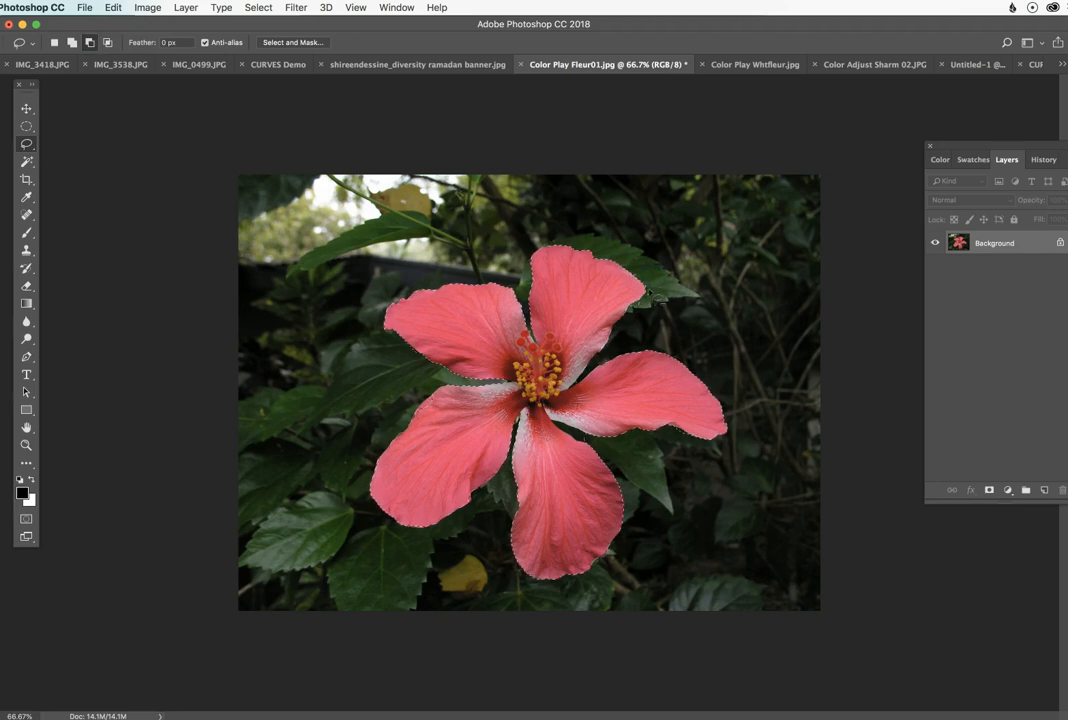
left_click_drag(647, 314, 657, 293)
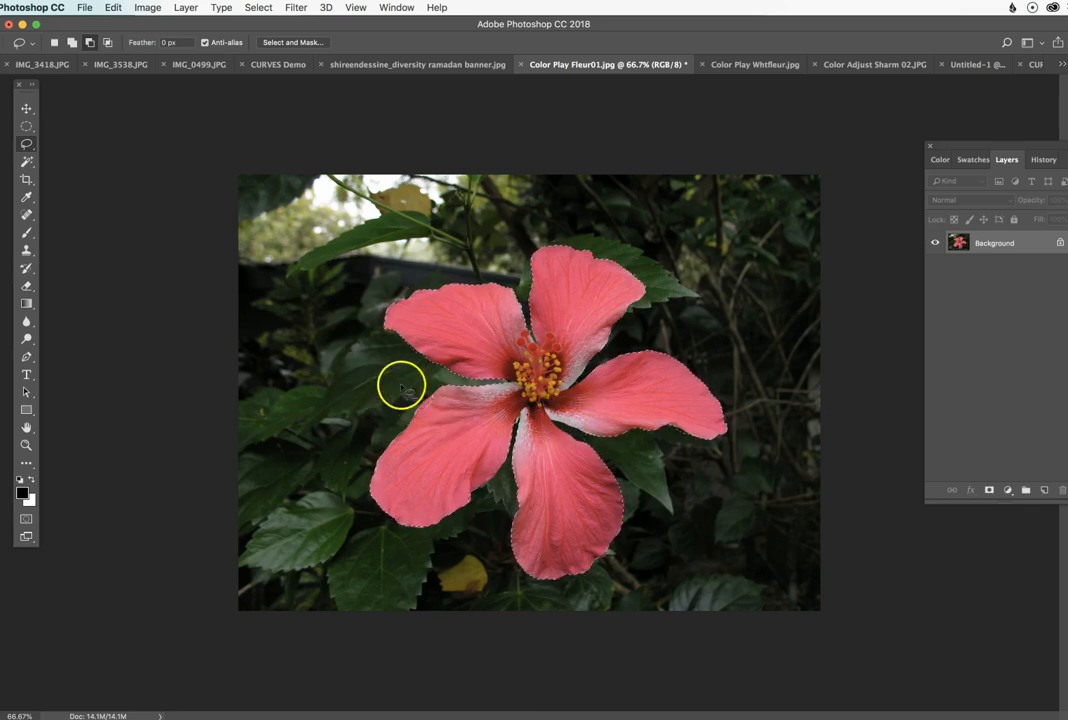
left_click(72, 42)
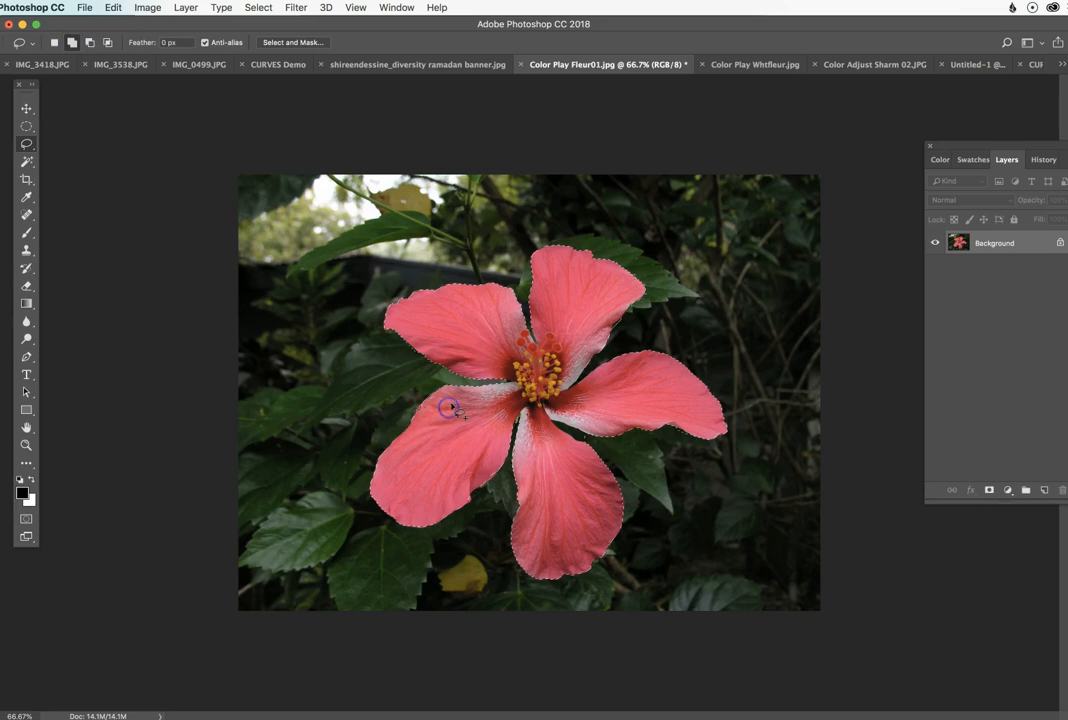
left_click(90, 42)
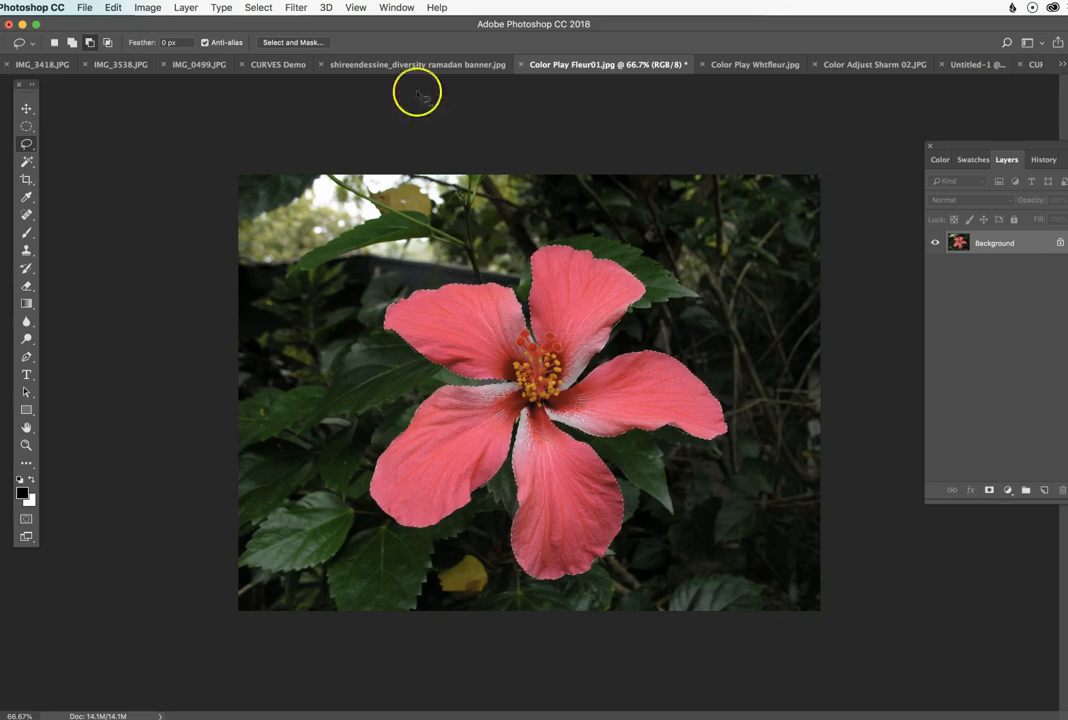
Step: Refine the hibiscus selection in Select and Mask with Feather 2.5 px and Shift Edge -35%
left_click(297, 43)
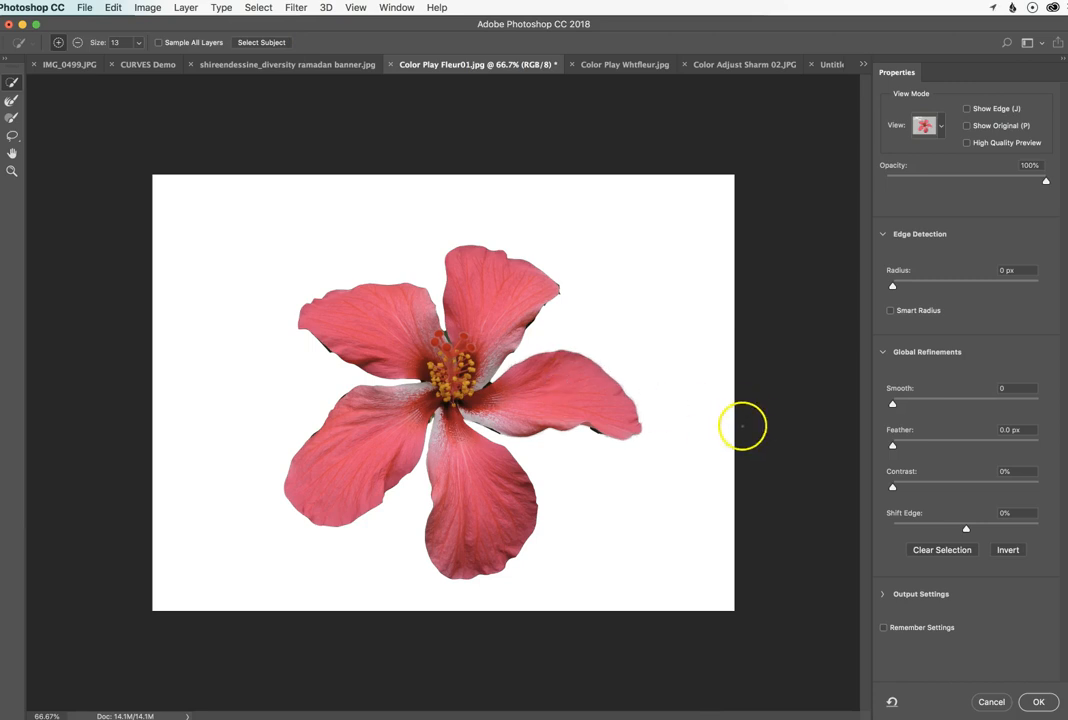
left_click_drag(892, 444, 910, 444)
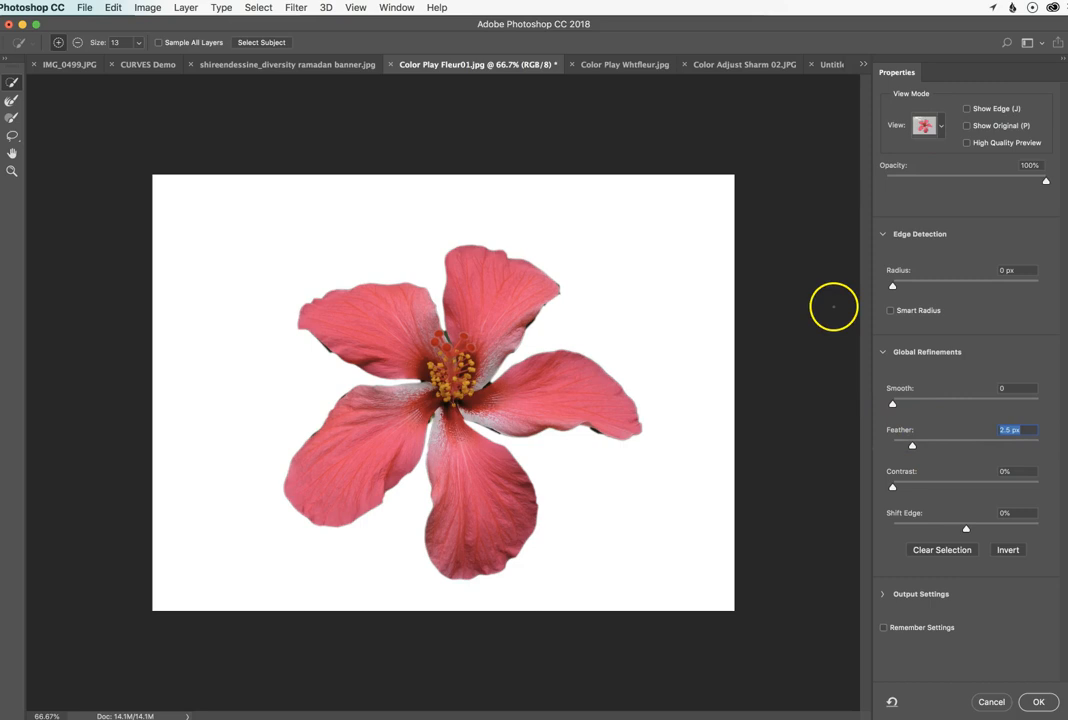
left_click(952, 529)
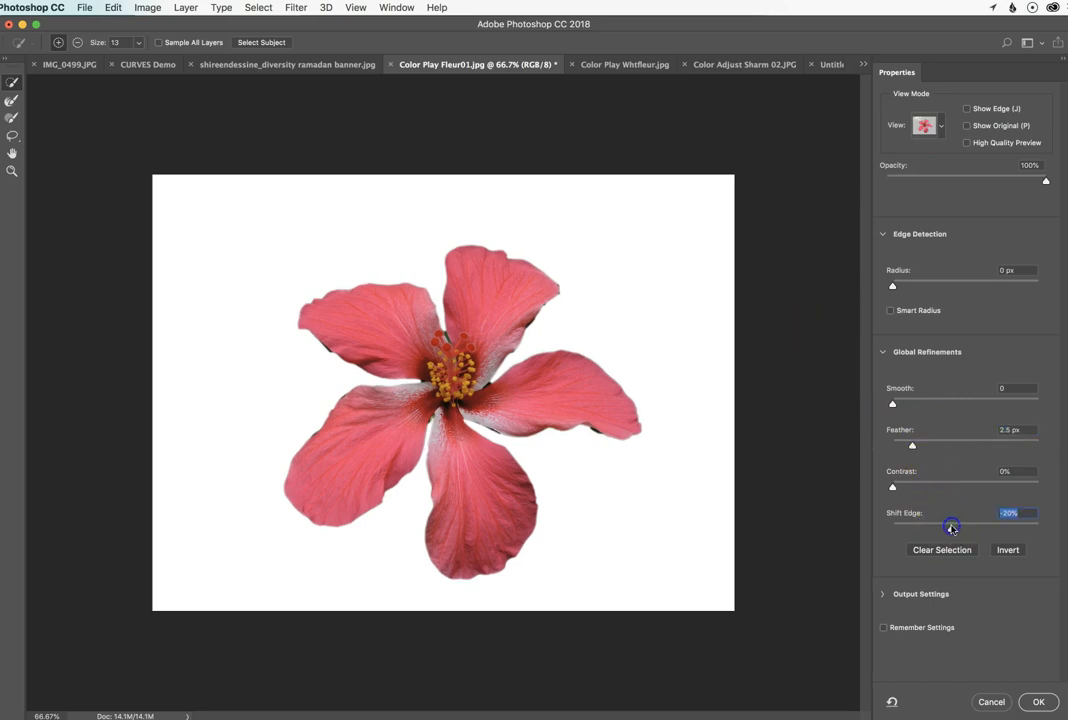
left_click_drag(952, 529, 940, 529)
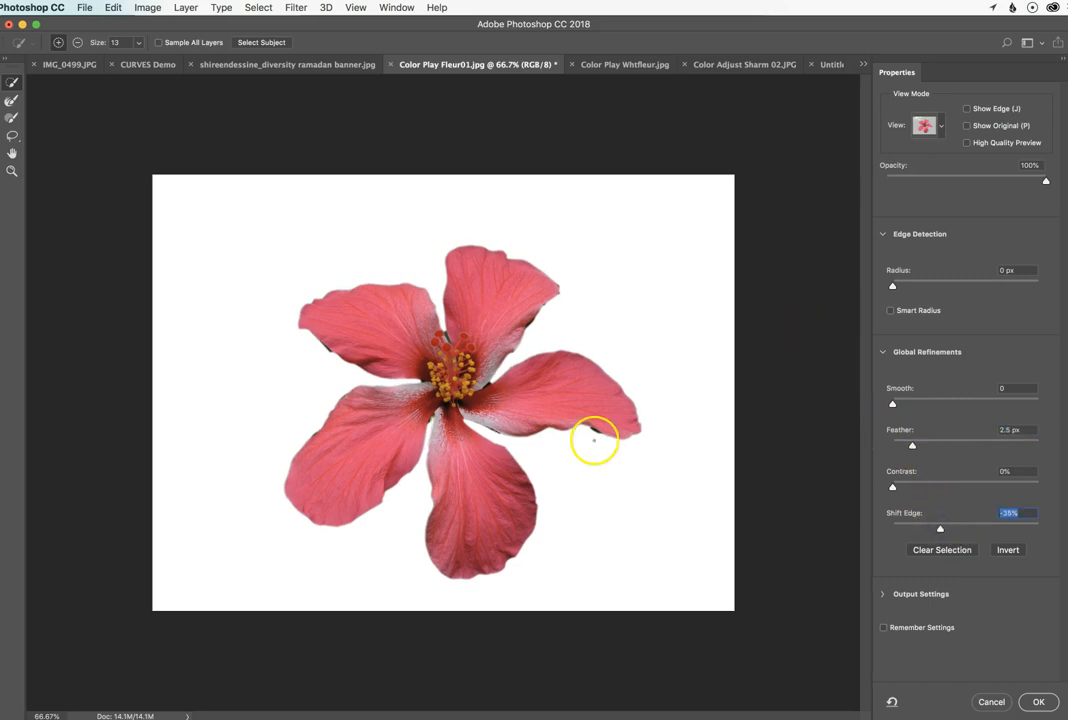
Step: Clean up the lower edge of the hibiscus's right petal with the Refine Edge Brush
left_click(13, 102)
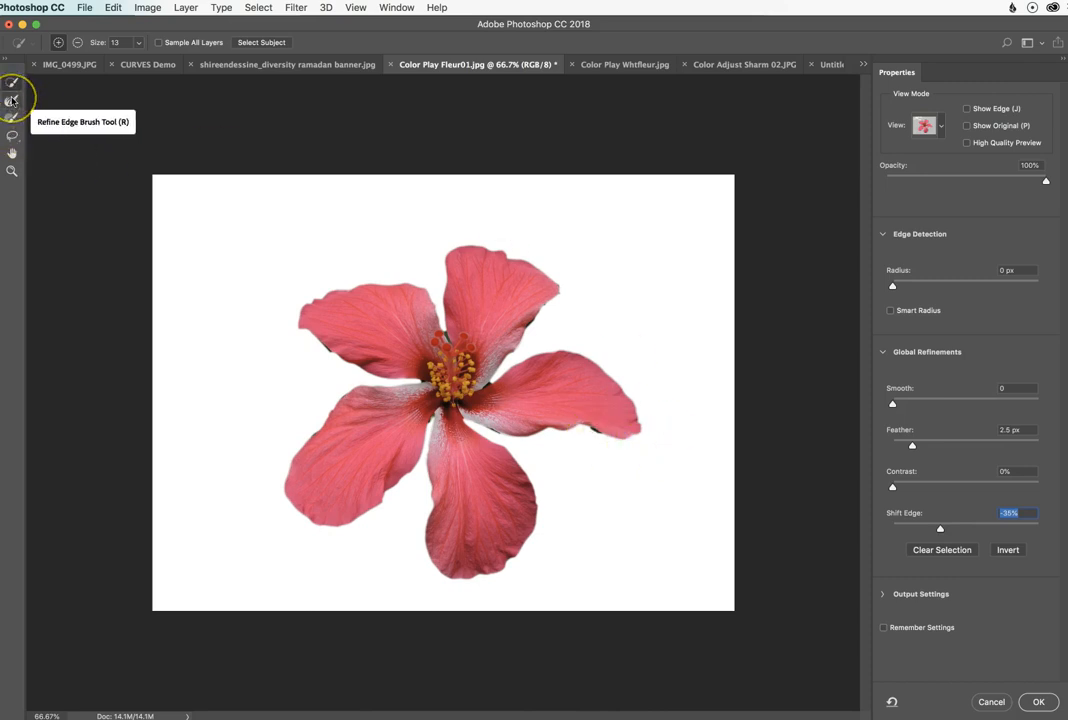
left_click(13, 101)
left_click_drag(584, 428, 616, 440)
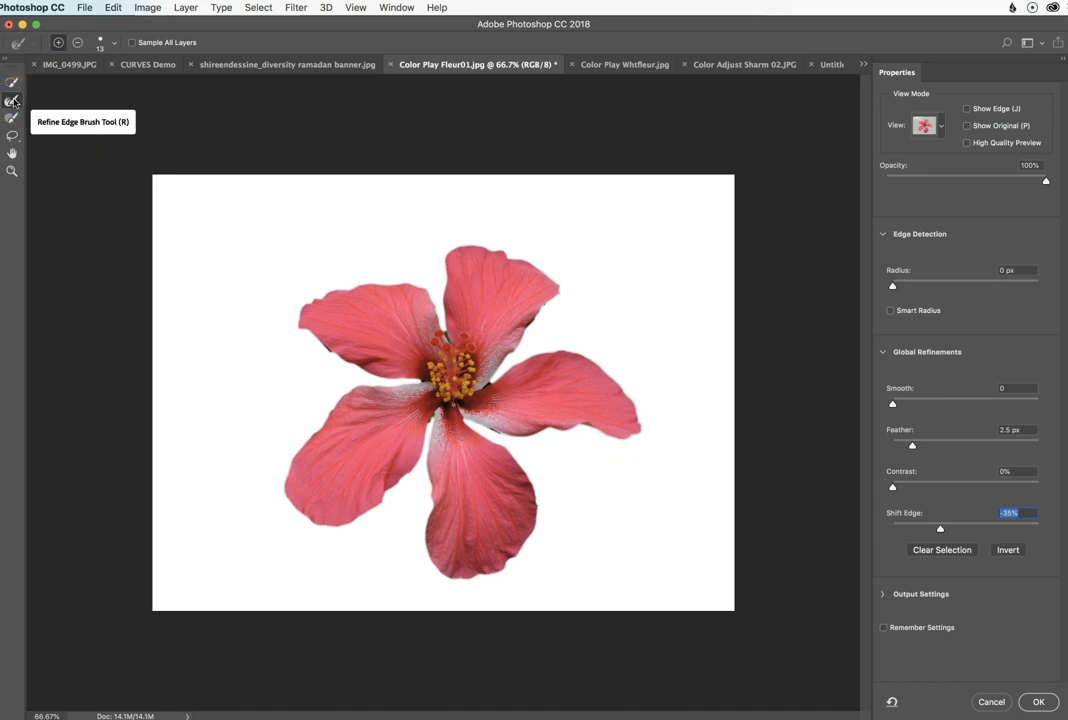
Step: Subtract stray dark background around the right petal's base and the gaps near the flower centre with the Brush tool at size 6
left_click(13, 83)
left_click(12, 100)
left_click(12, 117)
left_click(79, 43)
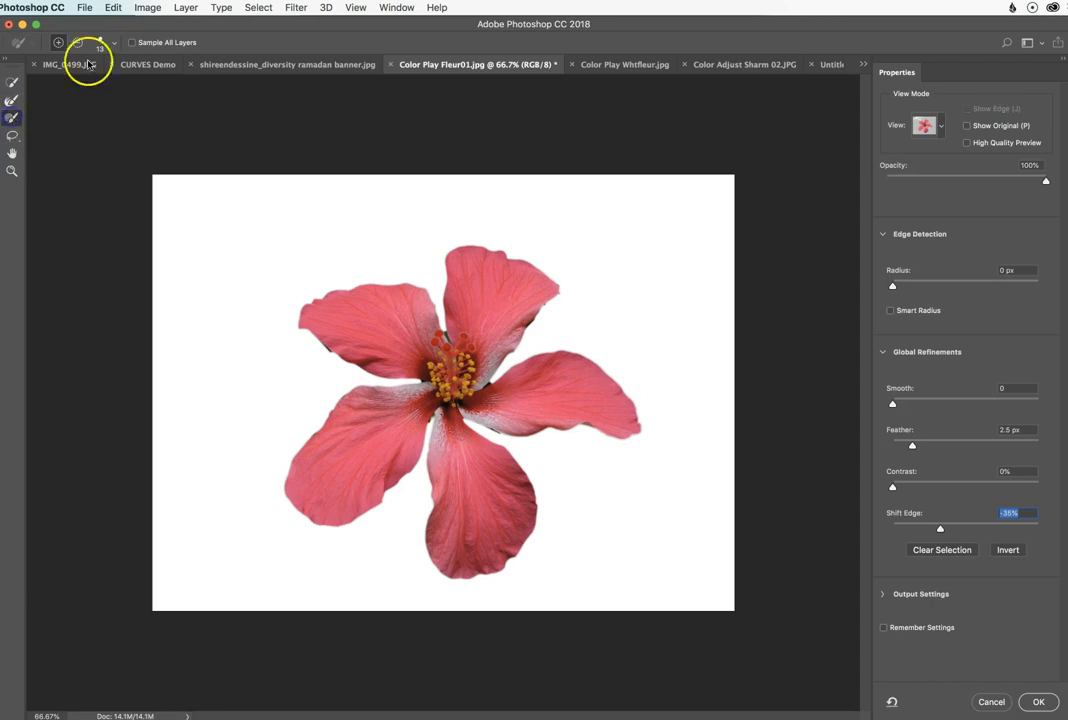
mouse_move(389, 327)
left_mouse_down()
mouse_move(477, 360)
mouse_move(497, 388)
mouse_move(498, 435)
left_mouse_up()
left_click(483, 428)
left_click_drag(495, 391, 488, 382)
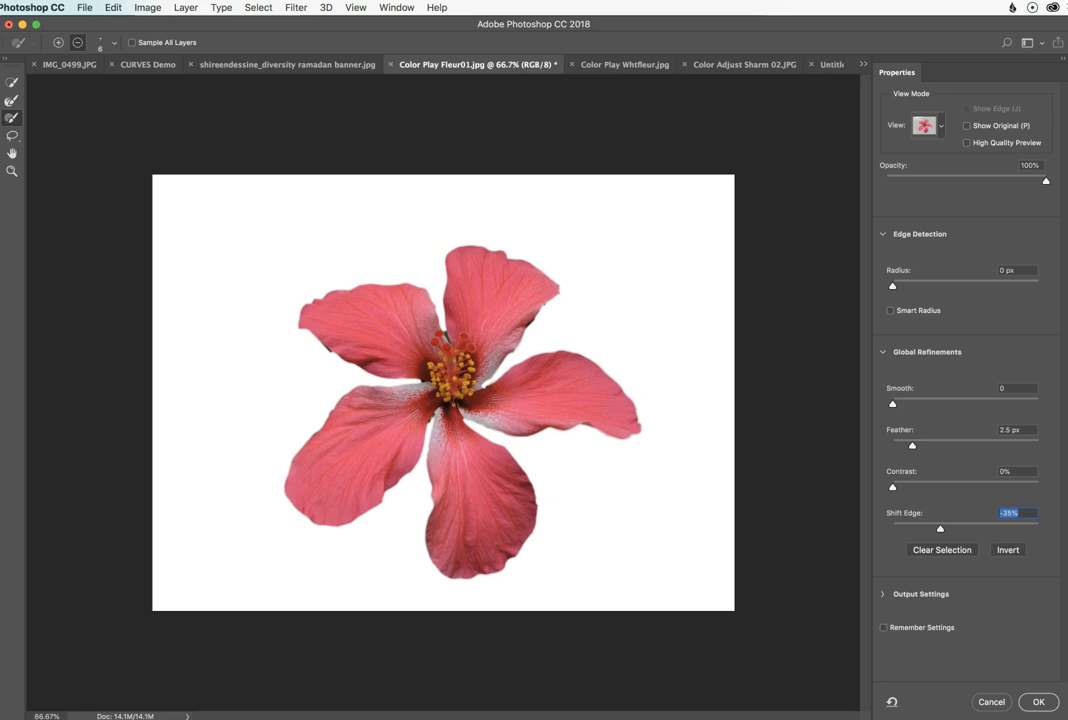
left_click_drag(493, 381, 488, 381)
mouse_move(453, 341)
left_mouse_down()
mouse_move(441, 327)
mouse_move(439, 339)
left_mouse_up()
Step: Subtract remaining dark fringes along the upper-left, top and lower petals, enlarging the brush to size 15
left_click_drag(346, 346, 327, 346)
key("]")
key("]")
key("]")
key("]")
key("]")
left_click_drag(335, 355, 327, 349)
mouse_move(500, 351)
left_mouse_down()
mouse_move(563, 291)
mouse_move(558, 299)
left_mouse_up()
mouse_move(538, 393)
left_mouse_down()
mouse_move(625, 420)
mouse_move(553, 415)
mouse_move(474, 443)
mouse_move(430, 414)
left_mouse_up()
left_click(432, 421)
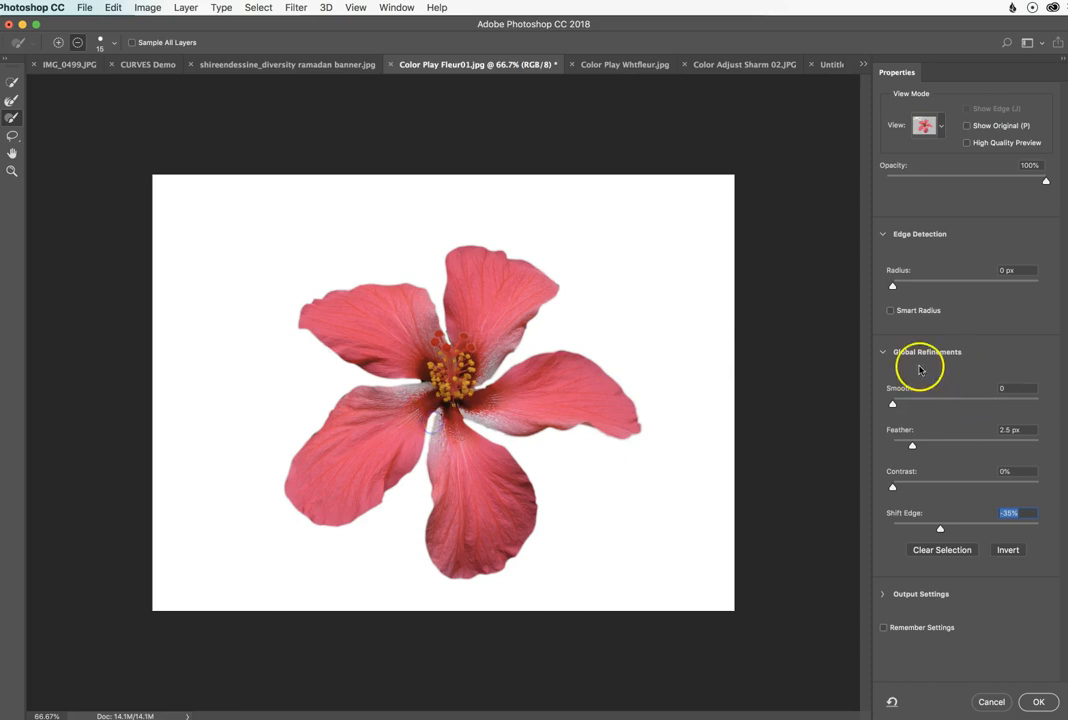
Step: Set Smooth to 7 and Feather to 1.6 px, and apply the refined hibiscus selection
left_click_drag(893, 403, 906, 445)
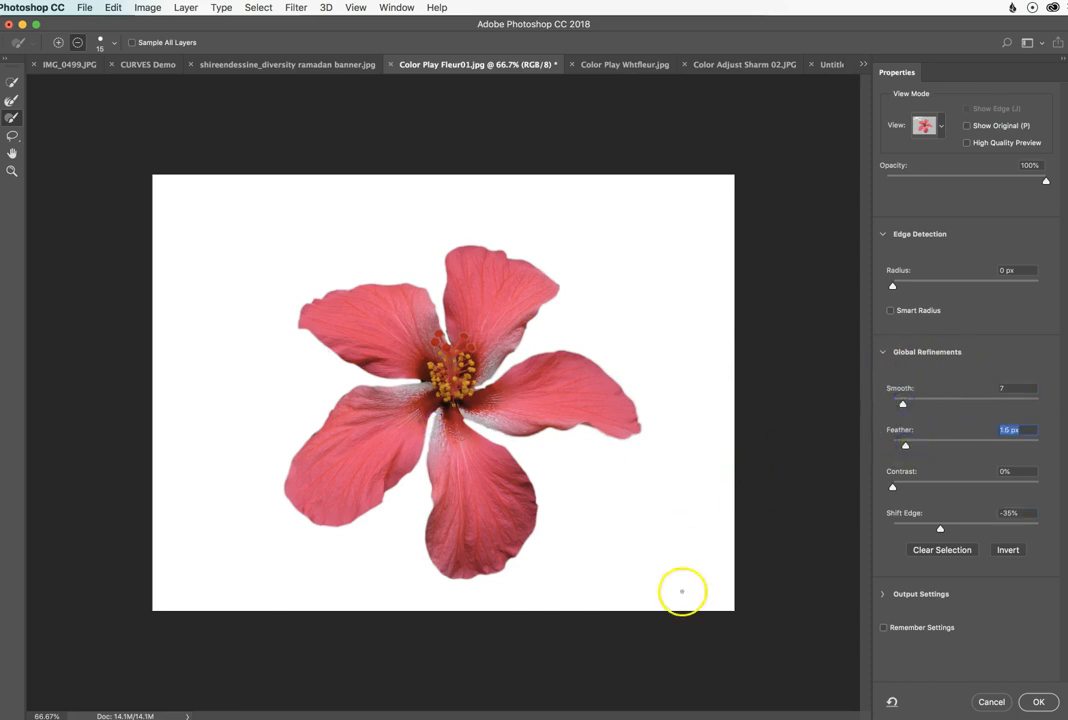
left_click(1037, 702)
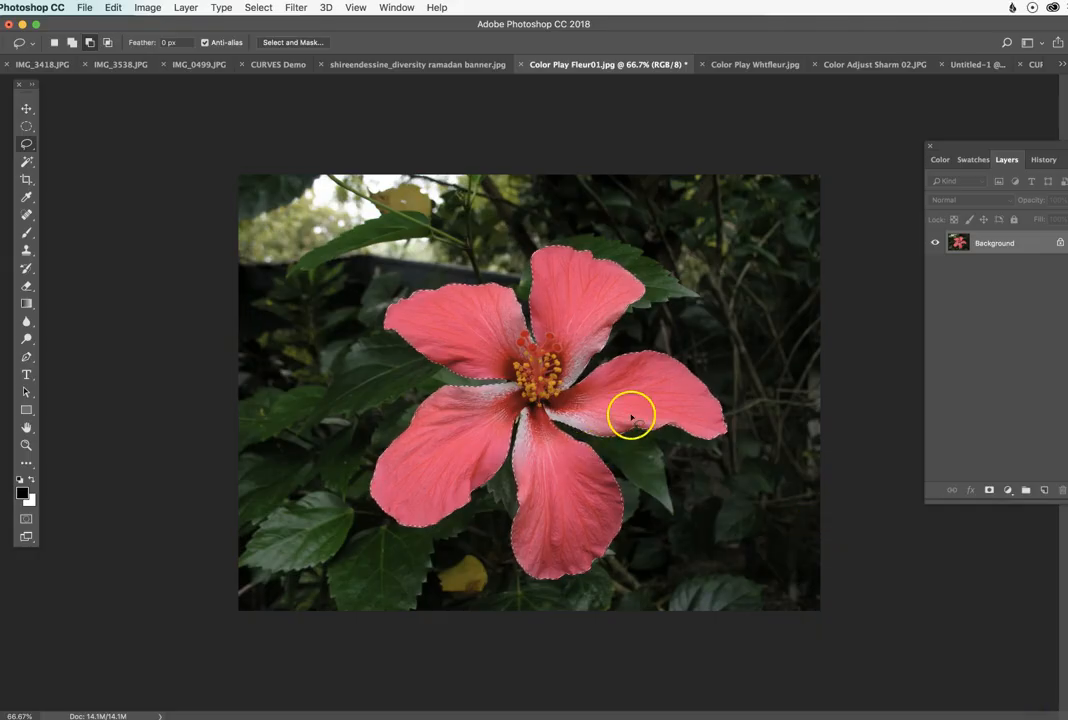
Step: Paste the refined hibiscus into Untitled-1, place it to the right of the earlier cutout, and hide Layer 5
left_click(954, 64)
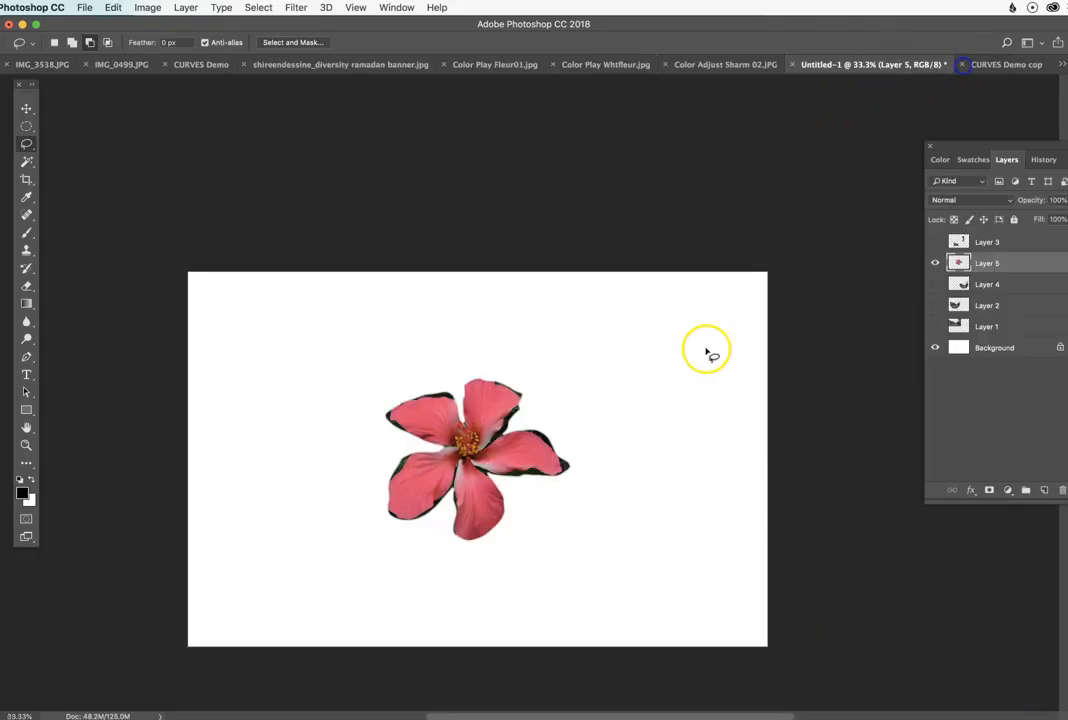
key("super+v")
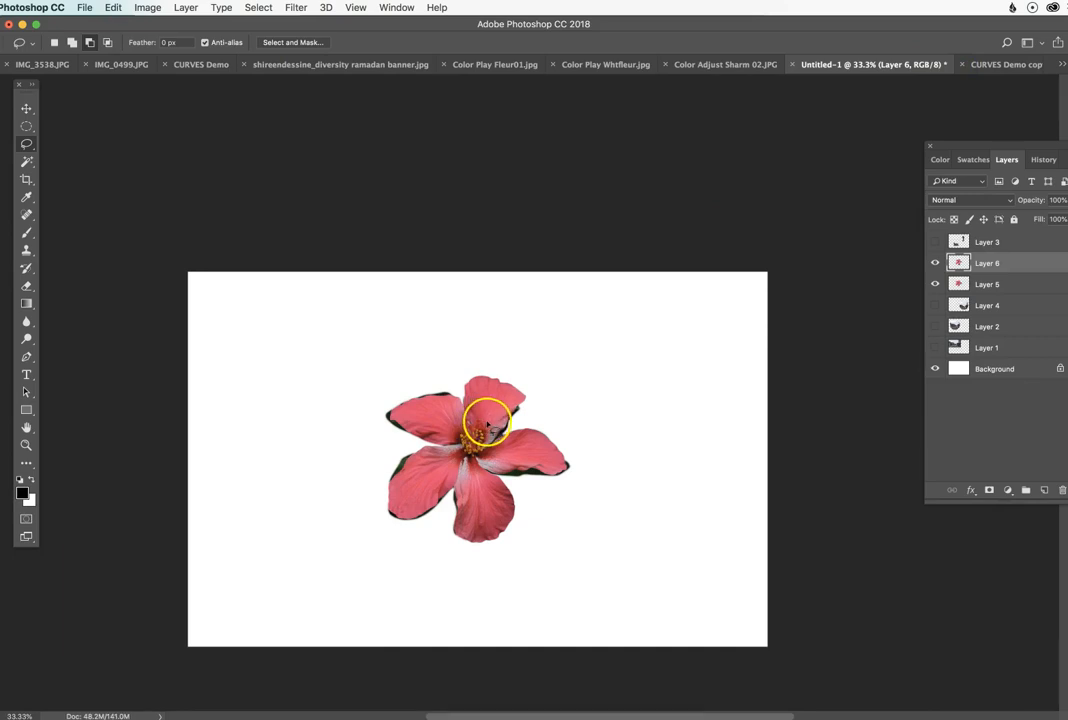
key("v")
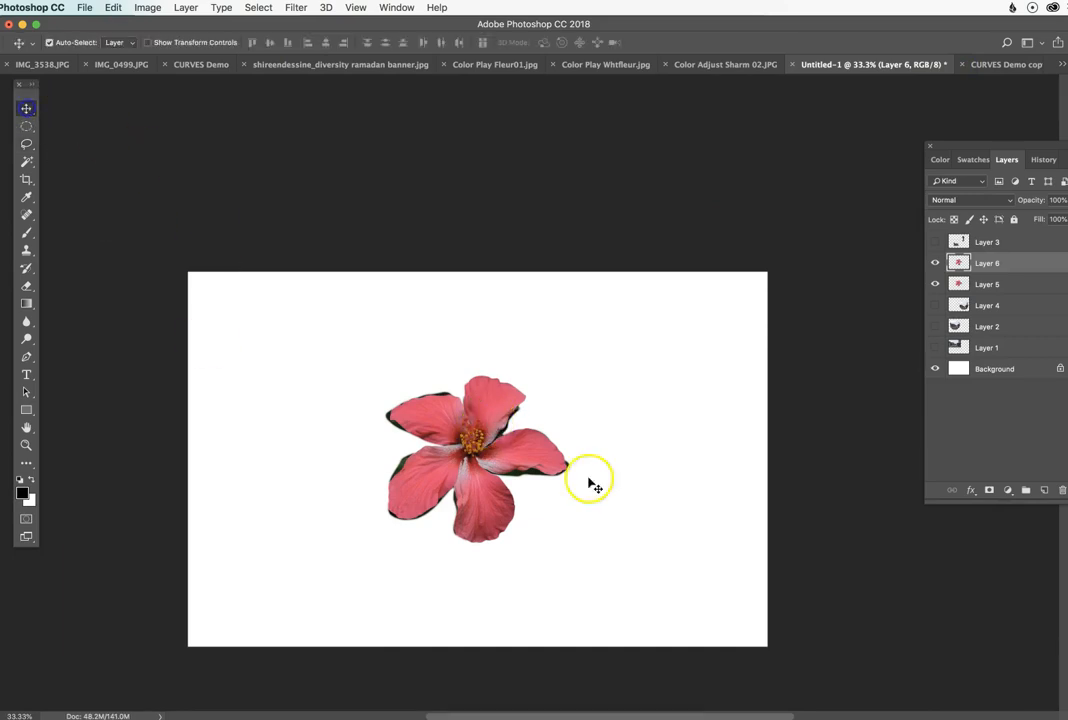
left_click_drag(498, 412, 680, 428)
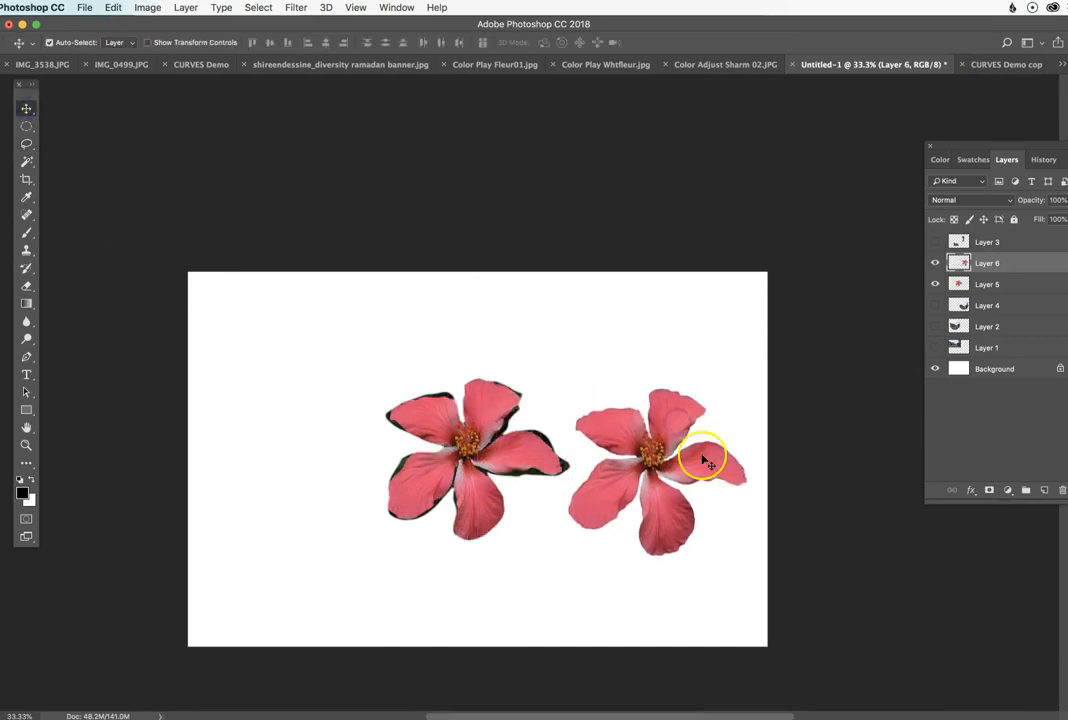
left_click(937, 284)
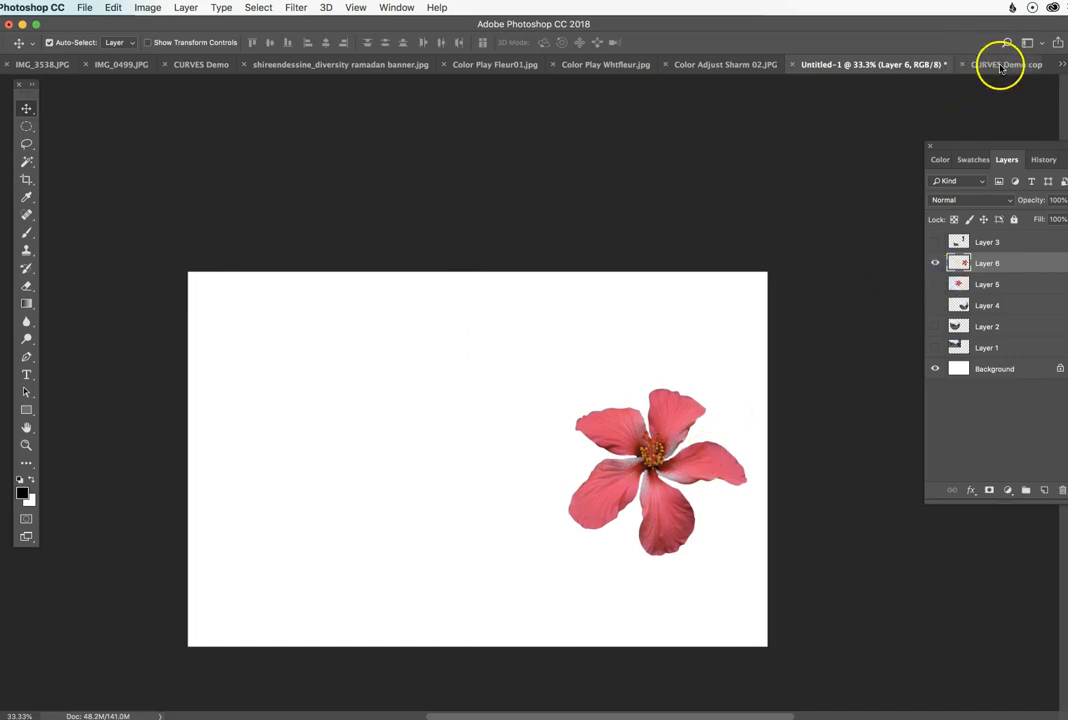
left_click(544, 64)
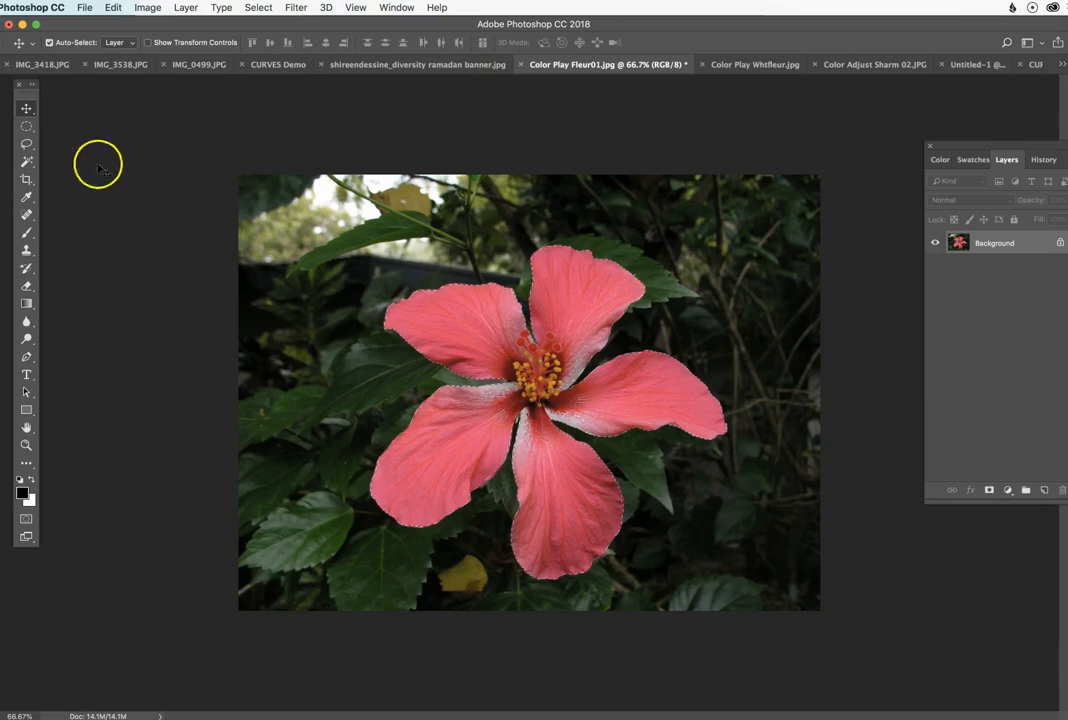
left_click(26, 162)
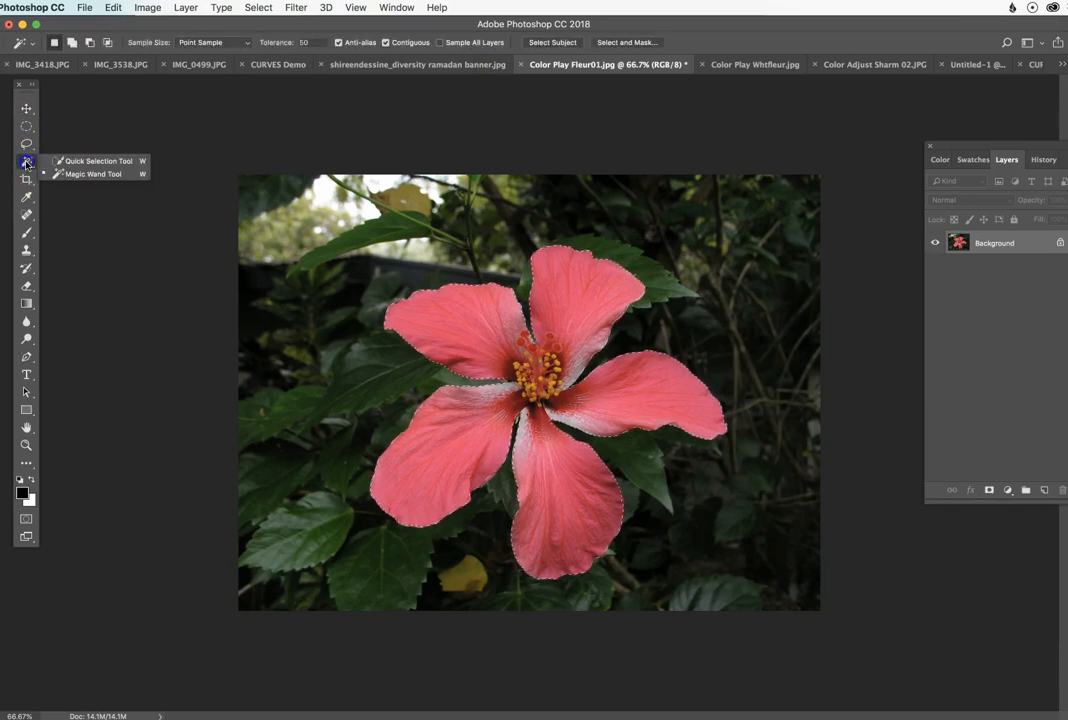
left_click_drag(26, 144, 80, 146)
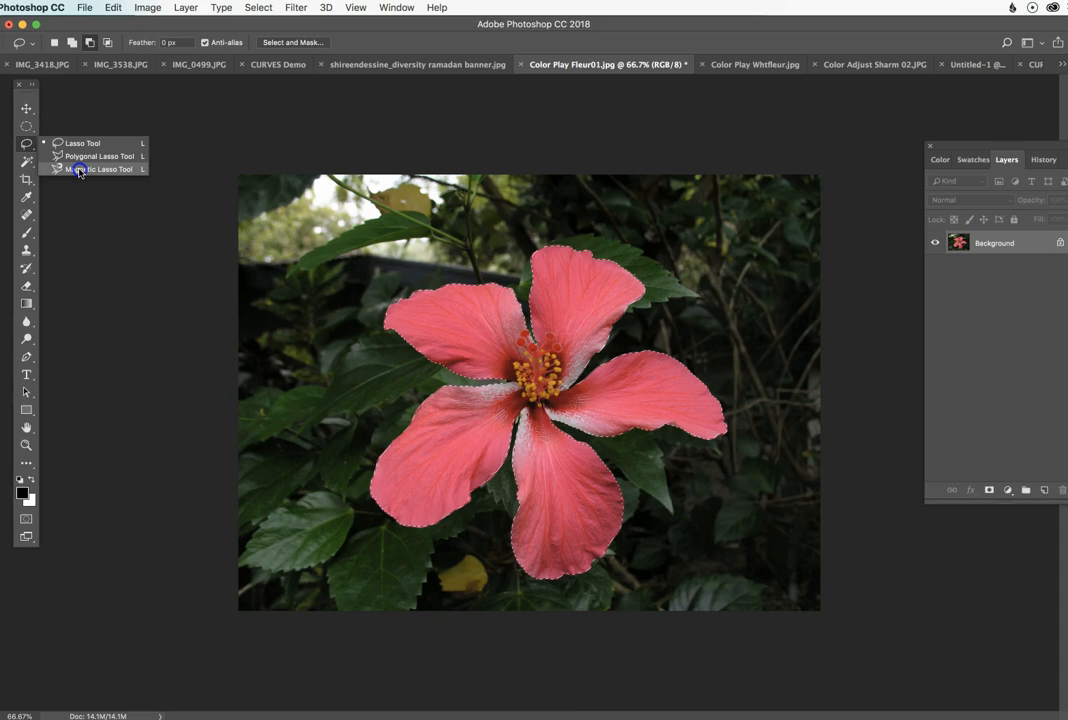
left_click(79, 172)
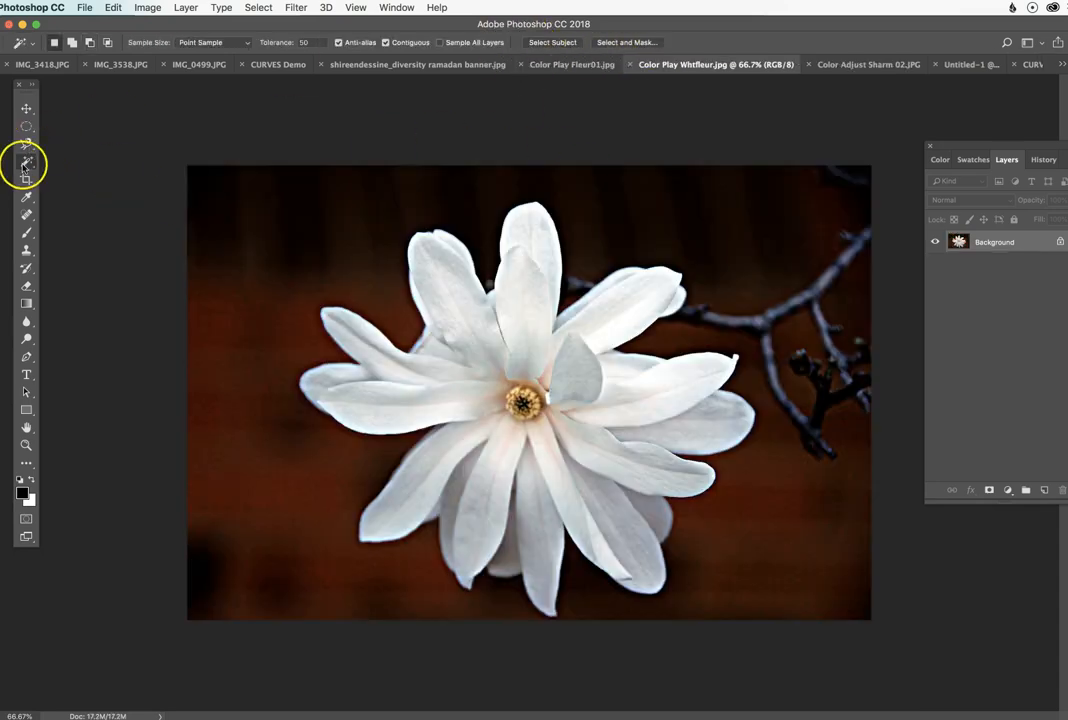
Step: In Color Play Whtfleur.jpg, set up the Magic Wand with a 3 by 3 Average sample size and Tolerance 32
left_click_drag(24, 166, 86, 176)
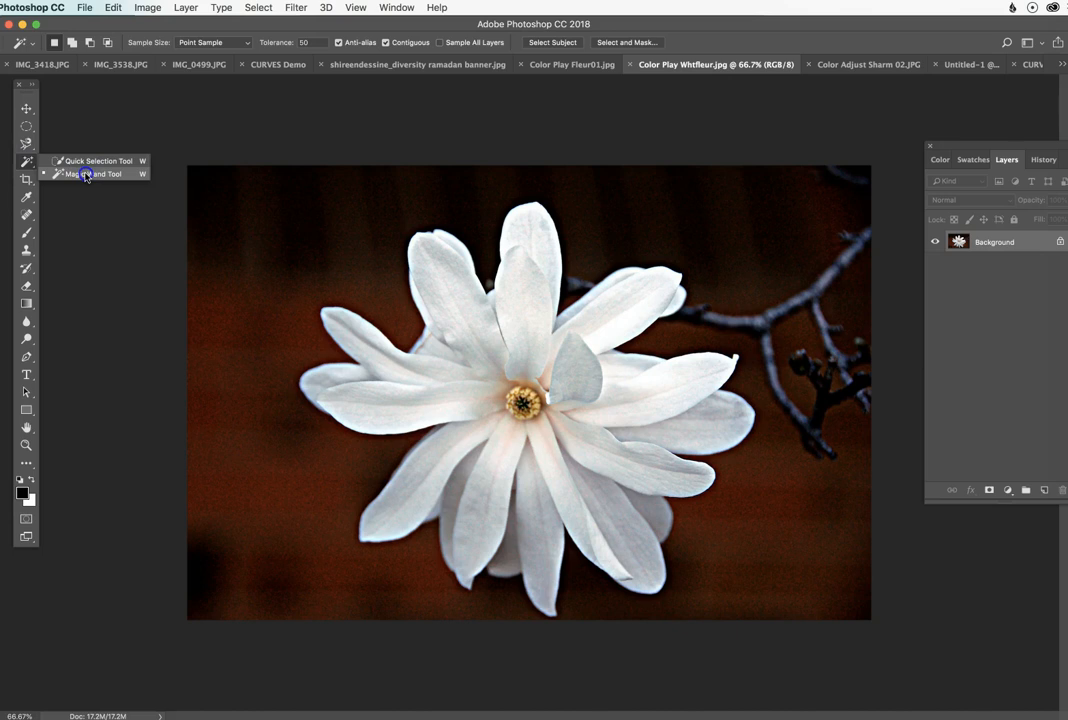
left_click_drag(86, 176, 84, 174)
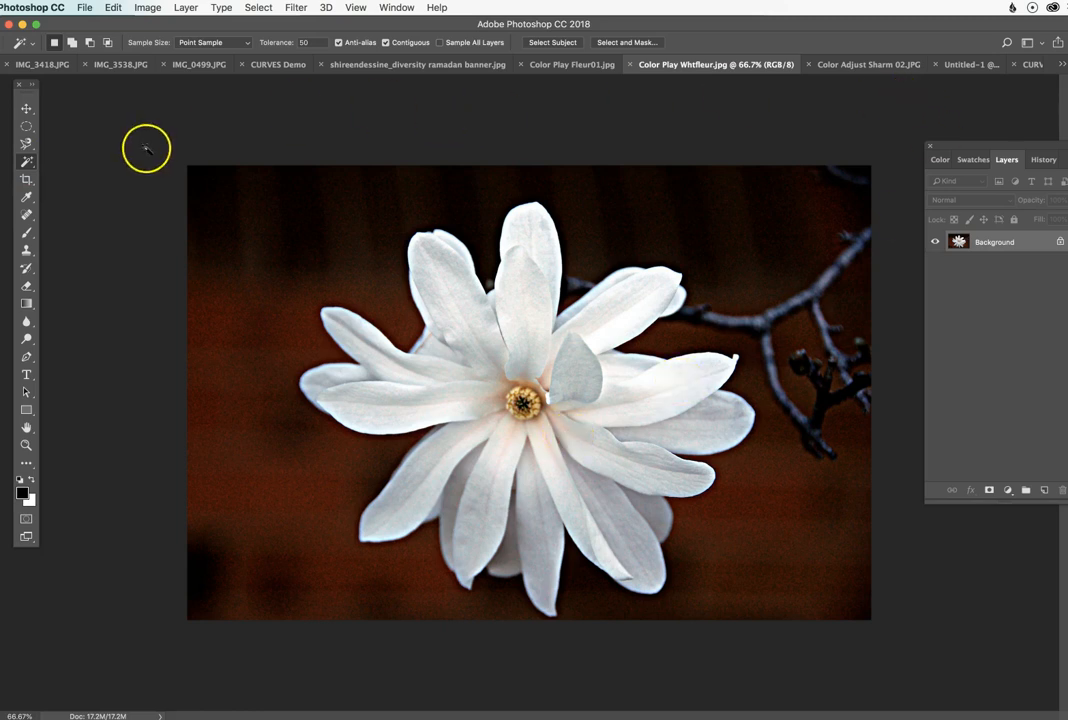
left_click(207, 42)
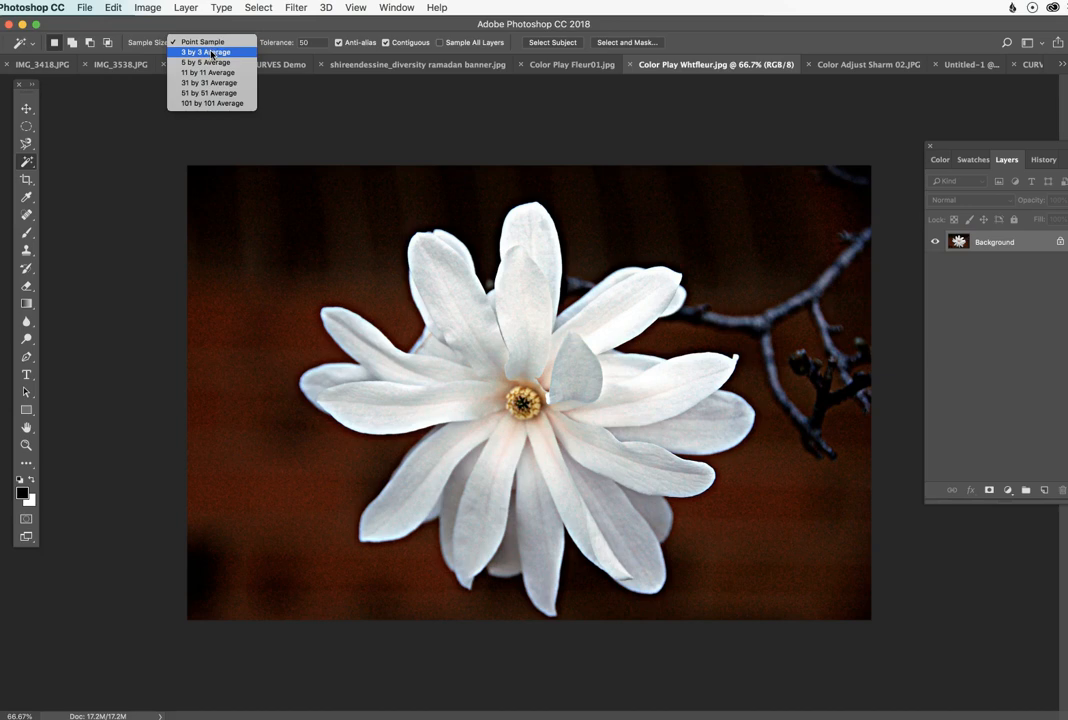
left_click(212, 52)
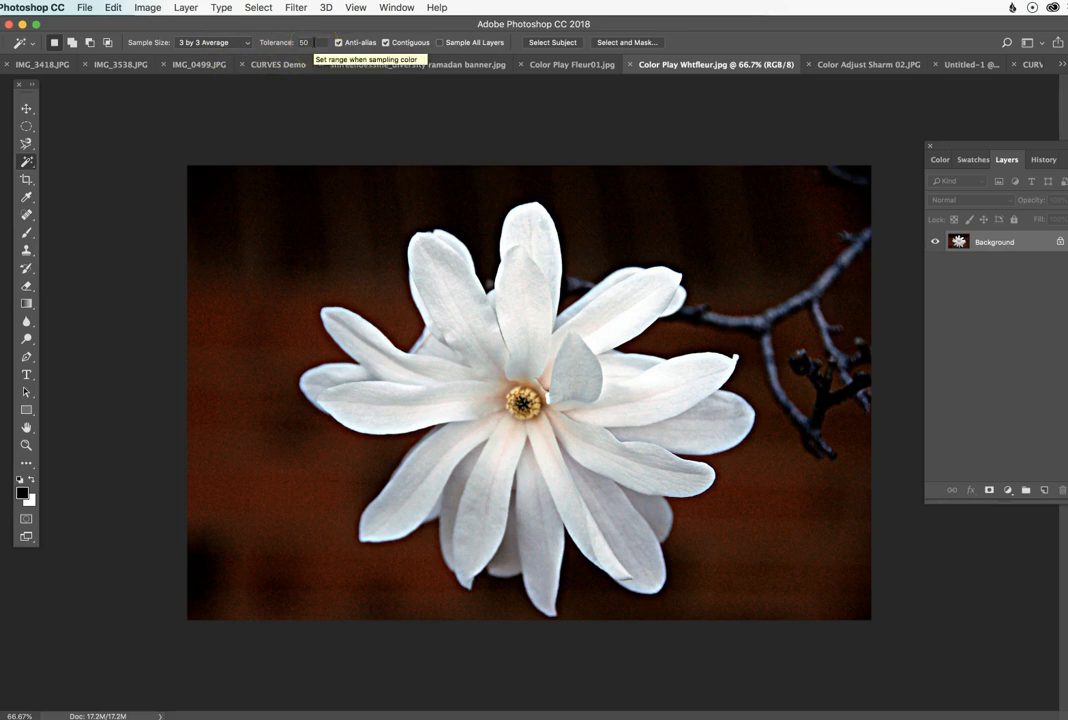
left_click(288, 44)
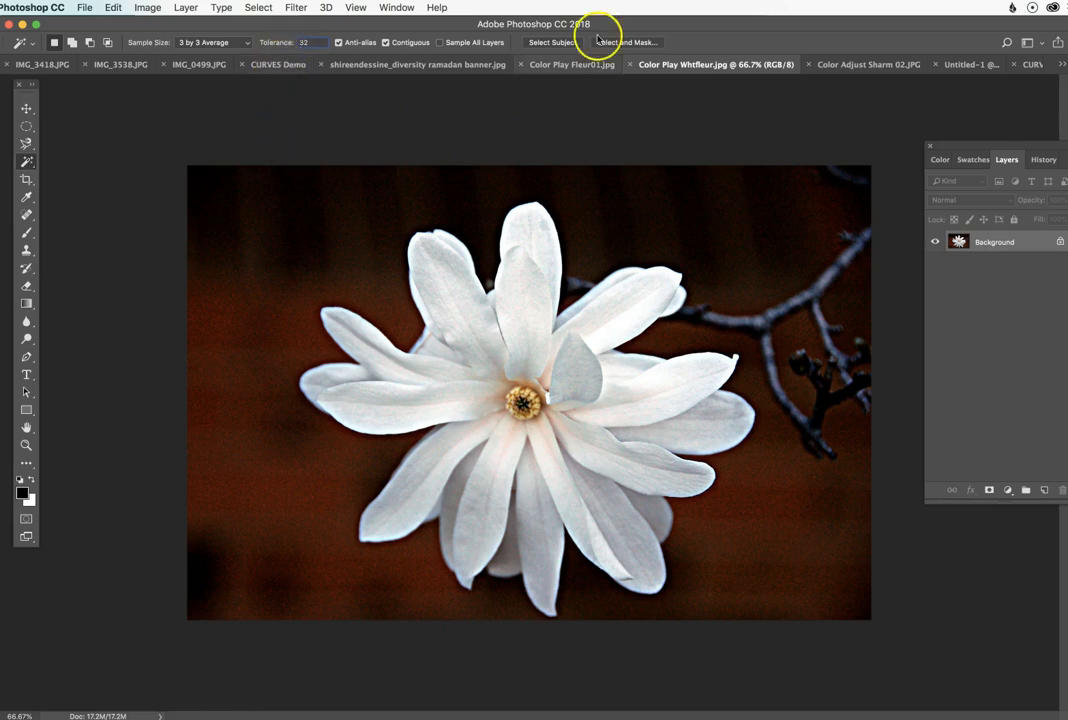
mouse_move(731, 28)
left_mouse_down()
mouse_move(708, 24)
mouse_move(717, 23)
left_mouse_up()
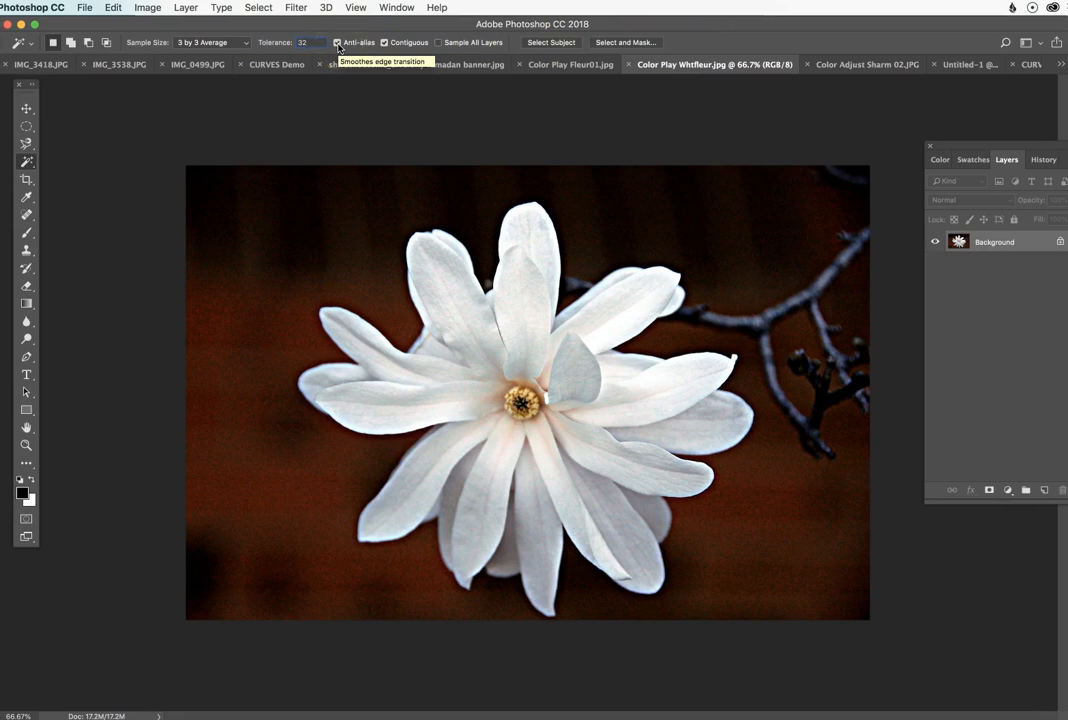
left_click_drag(970, 150, 940, 162)
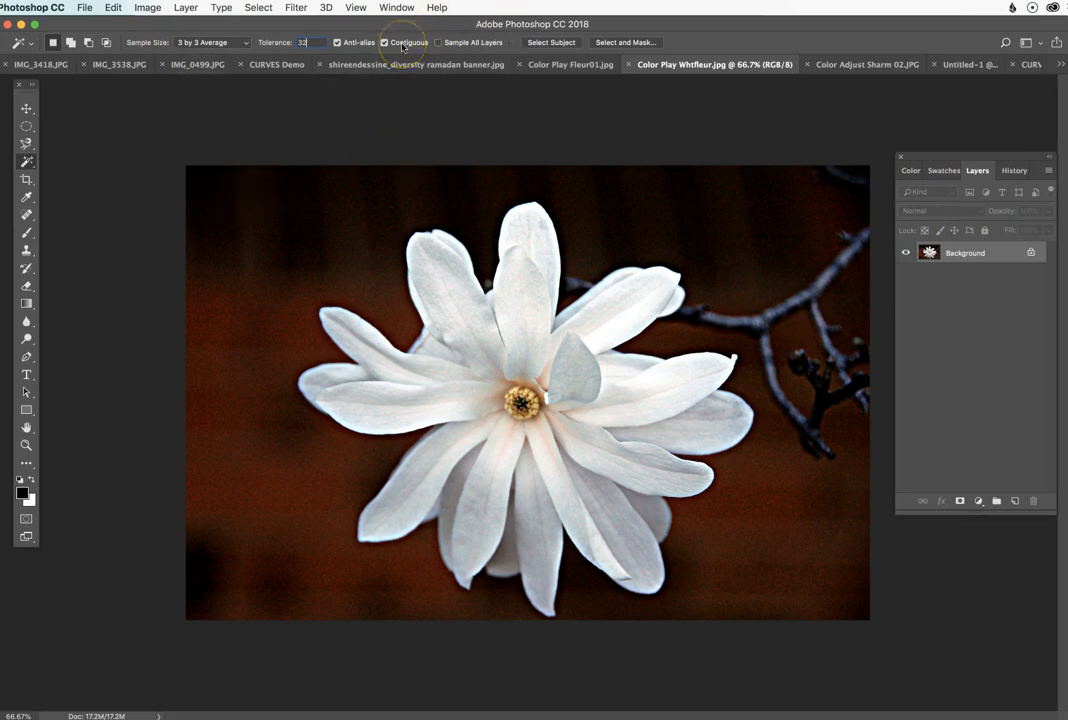
Step: Select the brown background patch enclosed by the branches with the contiguous Magic Wand and inspect its edges up close
left_click(802, 330)
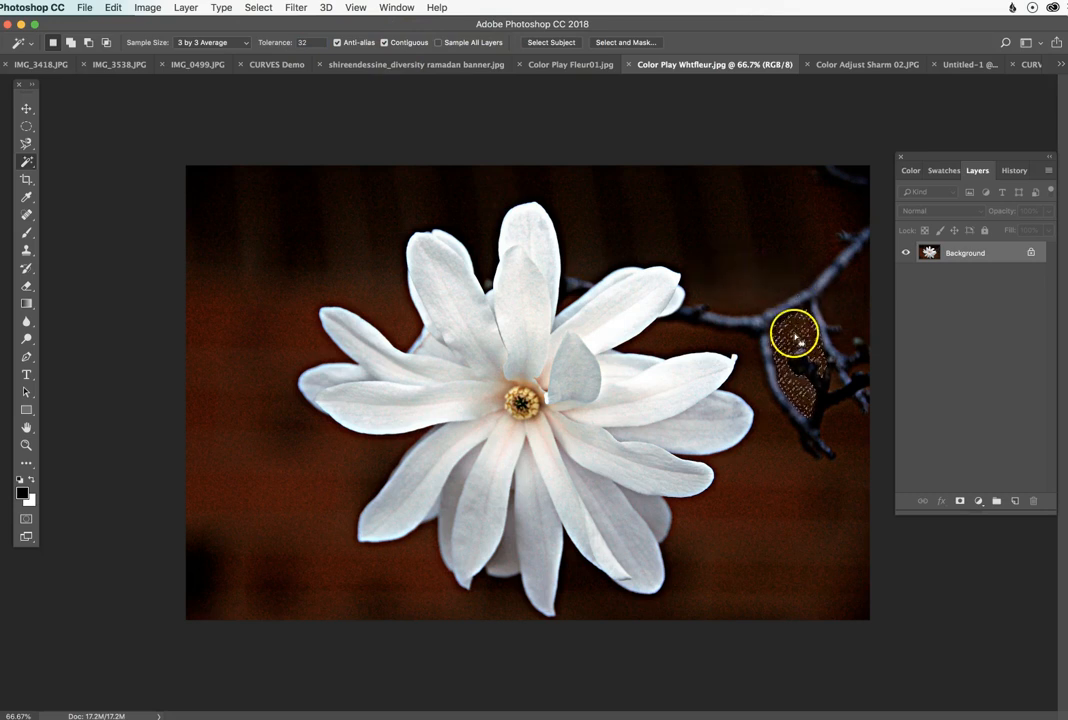
left_click(810, 370, "super")
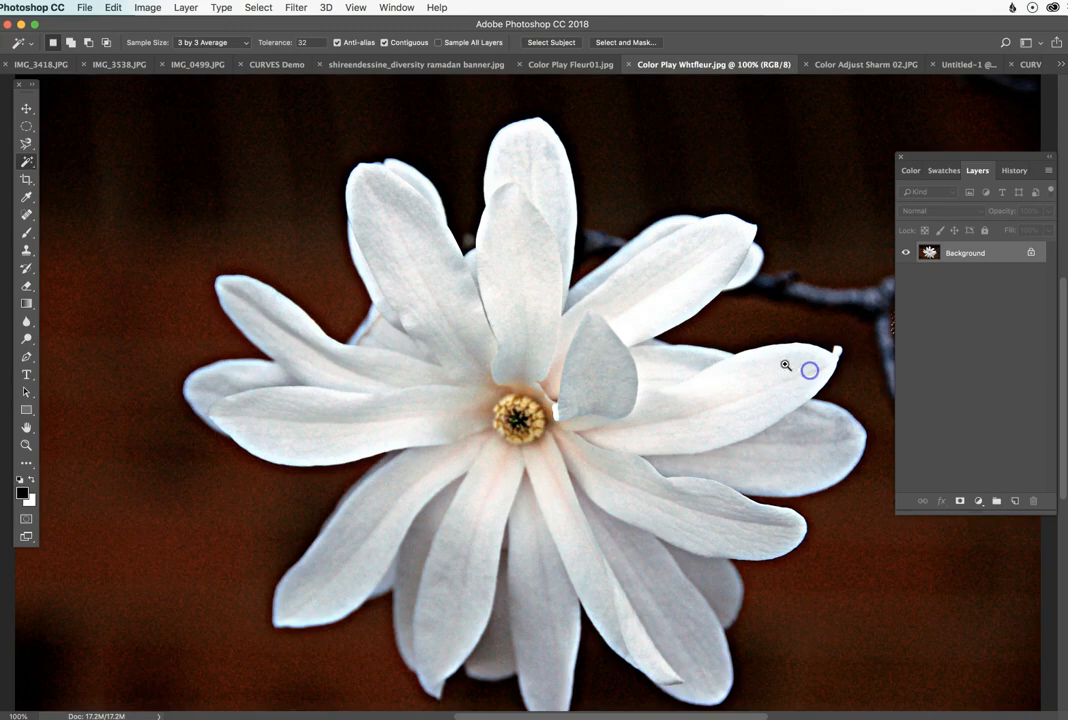
left_click(850, 351, "super")
left_click_drag(852, 337, 546, 331)
key("super+d")
left_click(756, 327, "super")
left_click(773, 325, "super")
left_click_drag(727, 308, 710, 312)
left_click(710, 312)
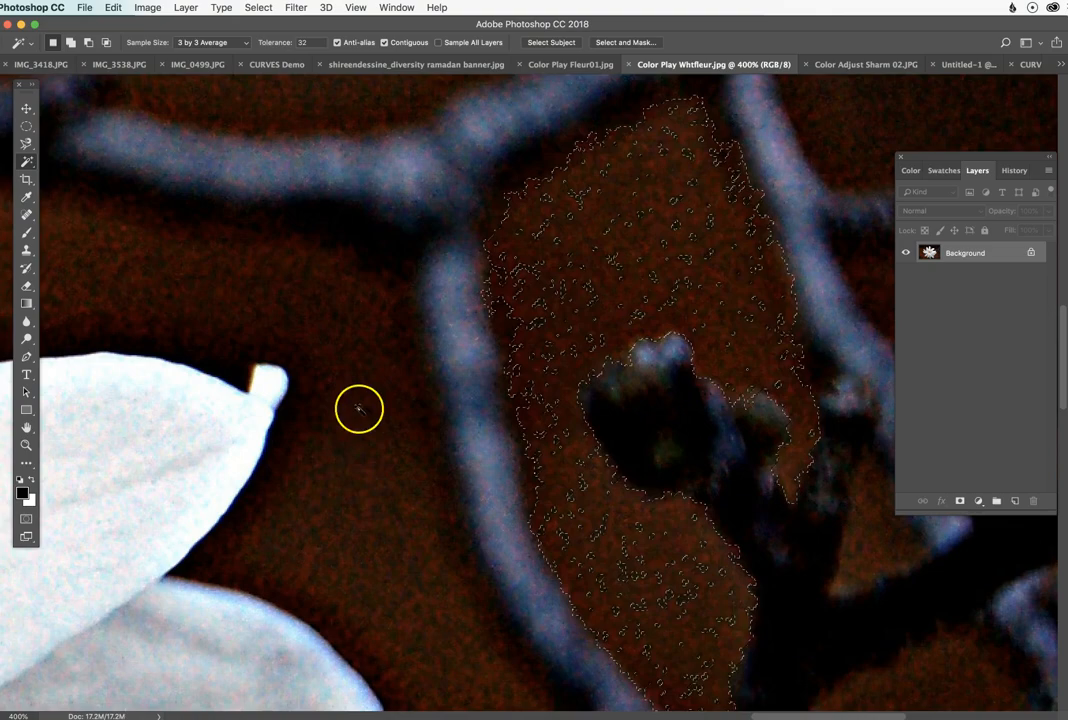
left_click(656, 346, "alt")
left_click(620, 343, "alt")
left_click(620, 343, "alt")
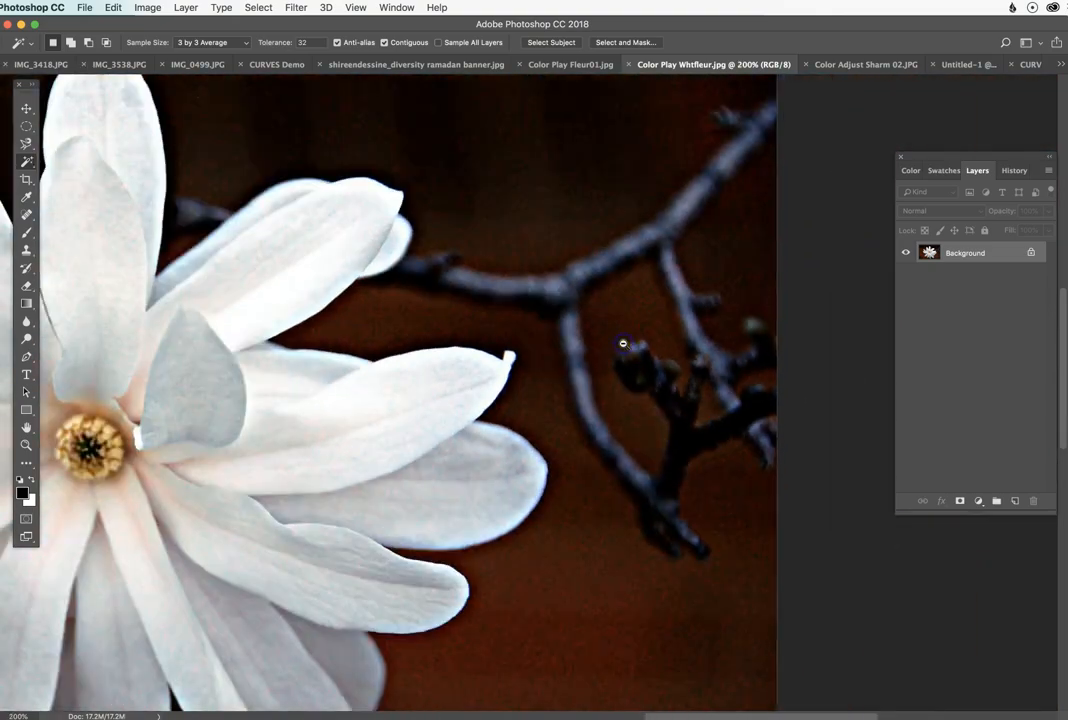
left_click(620, 343, "alt")
left_click_drag(416, 353, 586, 326)
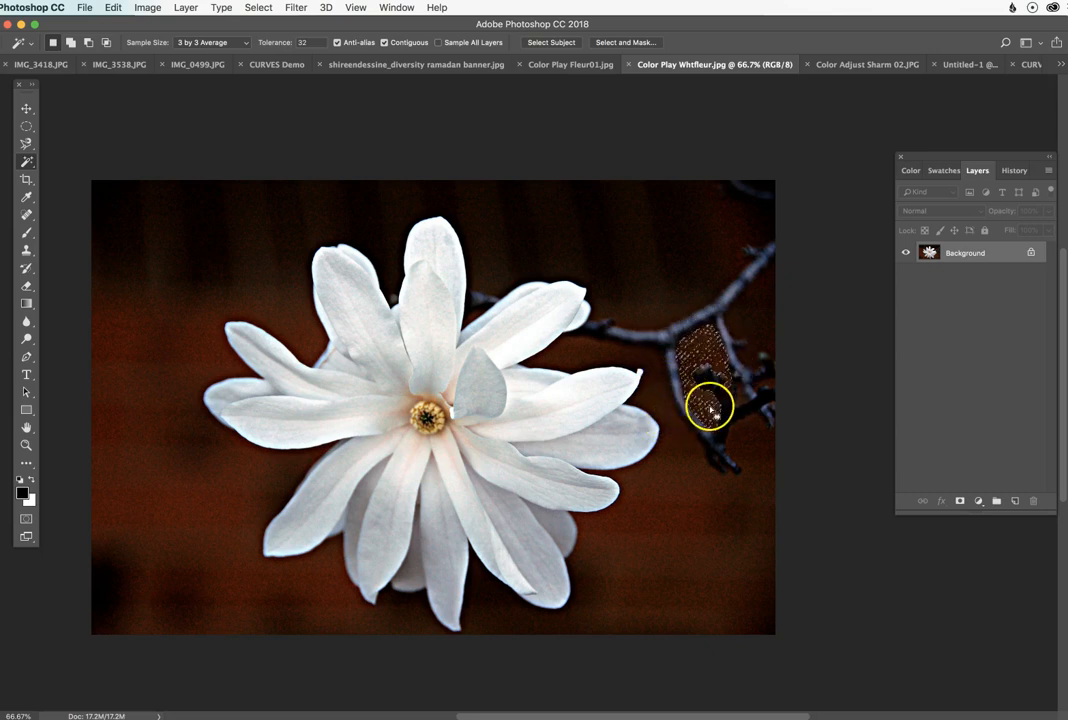
Step: Try the contiguous Magic Wand at Tolerance 32 on two spots of the dark upper background, clearing the selection each time
left_click(626, 252)
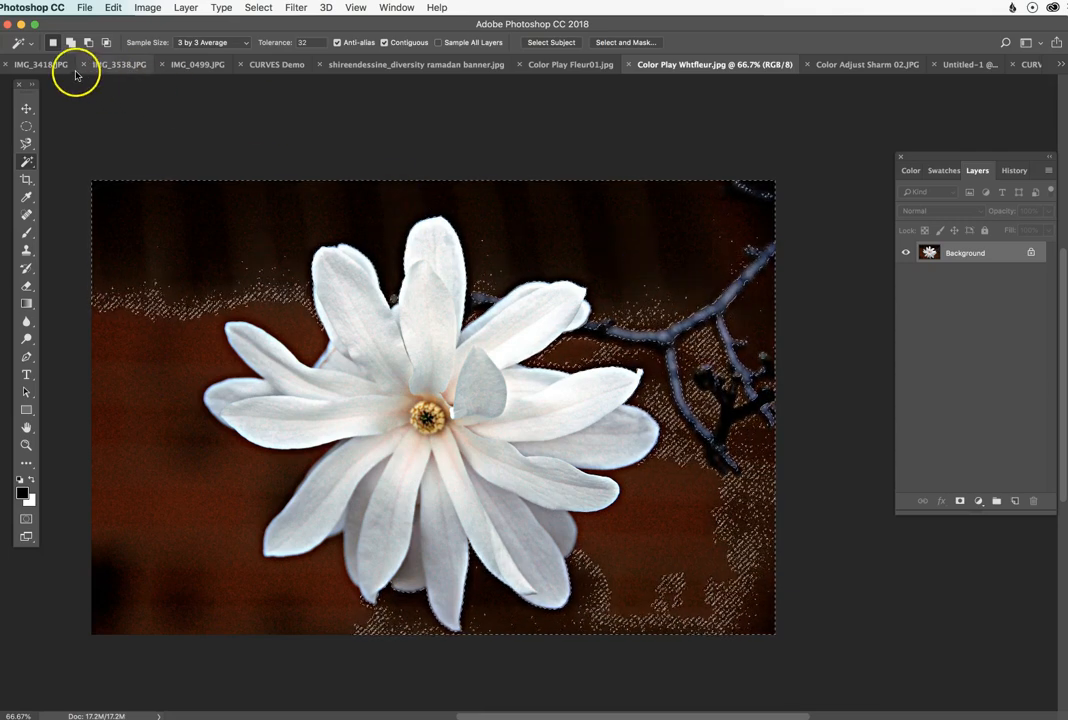
key("super+d")
left_click(705, 238)
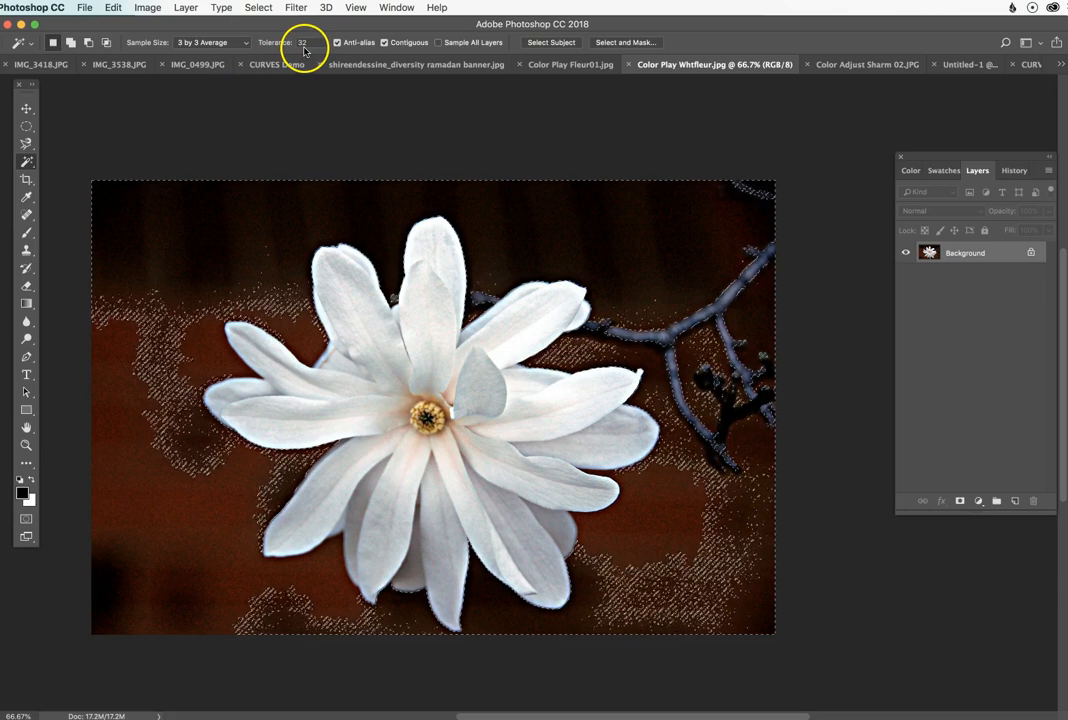
key("super+d")
Step: Set the Magic Wand to Tolerance 50 with Contiguous off, and sample the dark background and the white petals separately
left_click(272, 43)
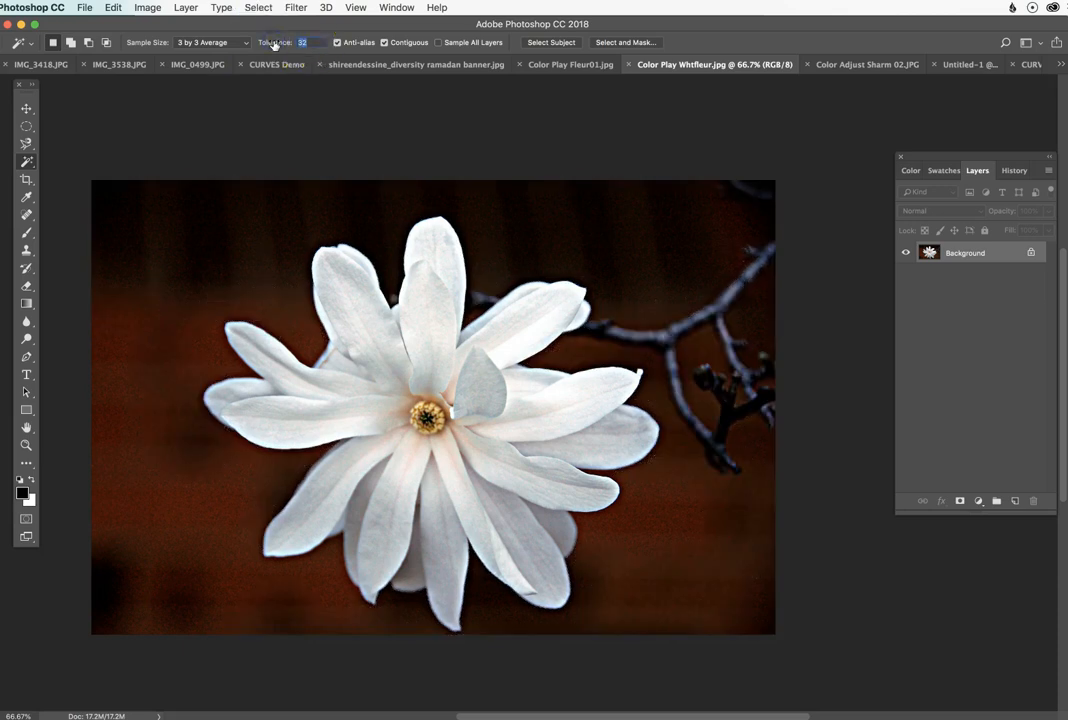
type("50")
left_click(384, 42)
scroll(280, 240, "up", 1)
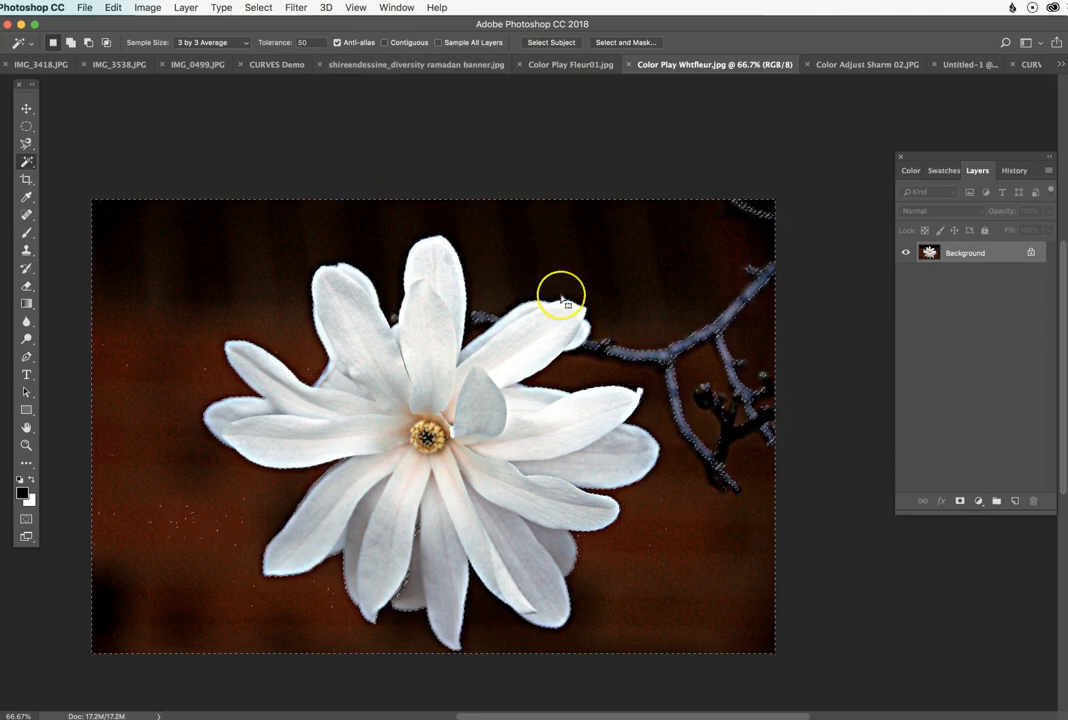
left_click(426, 322)
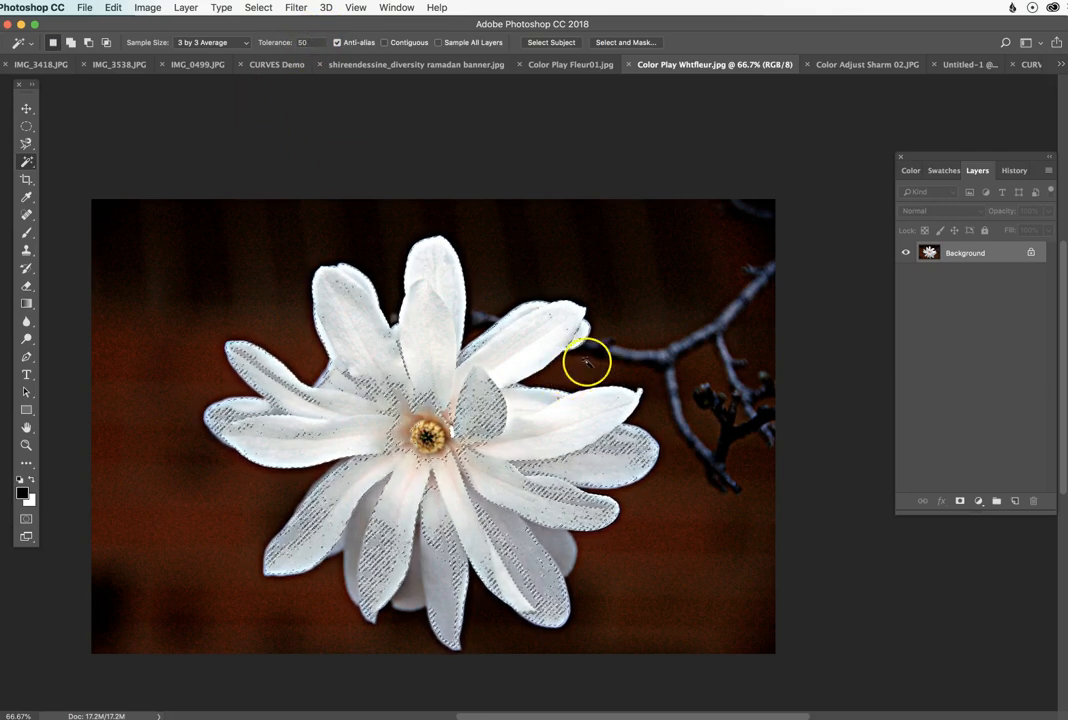
Step: Clear the Magic Wand selection and select the entire white flower with the Quick Selection tool using a 200 px brush
left_click_drag(28, 163, 107, 160)
key("super+d")
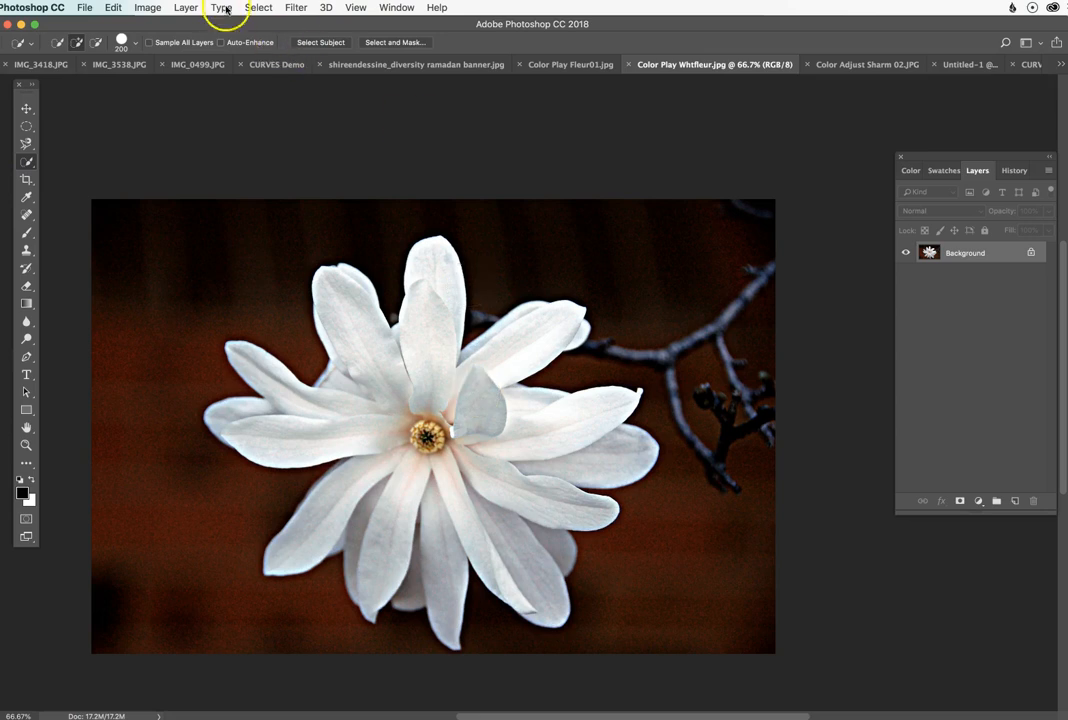
left_click(256, 8)
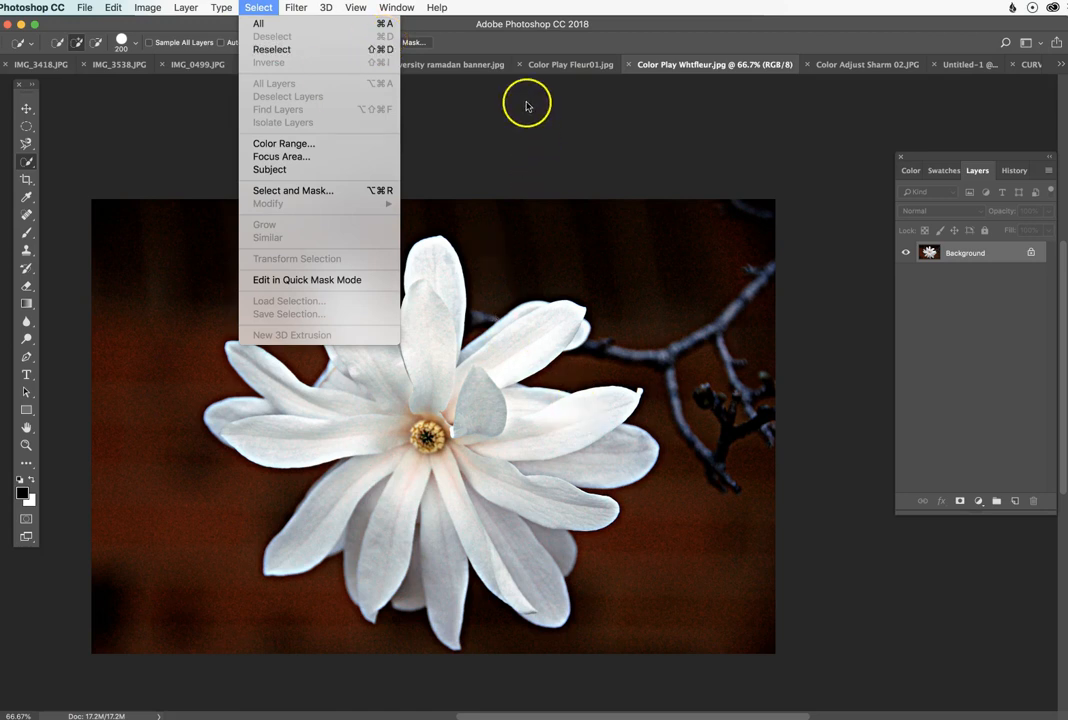
left_click(518, 44)
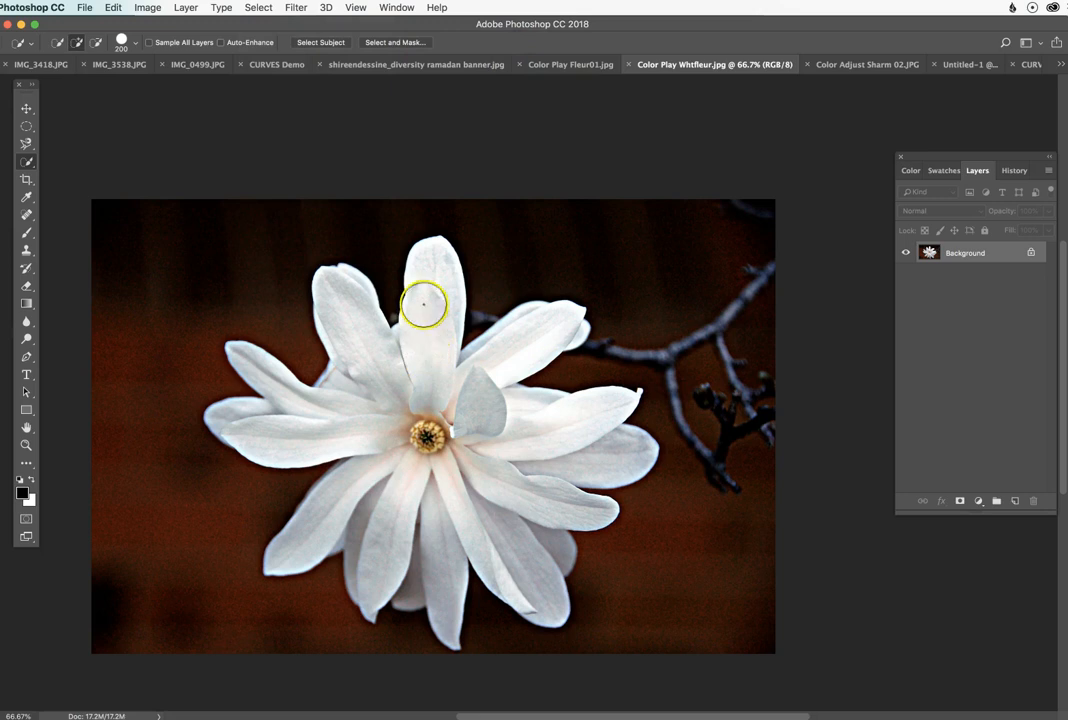
mouse_move(430, 294)
left_mouse_down()
mouse_move(424, 436)
mouse_move(508, 477)
mouse_move(549, 463)
mouse_move(474, 377)
mouse_move(298, 370)
mouse_move(470, 441)
mouse_move(452, 441)
left_mouse_up()
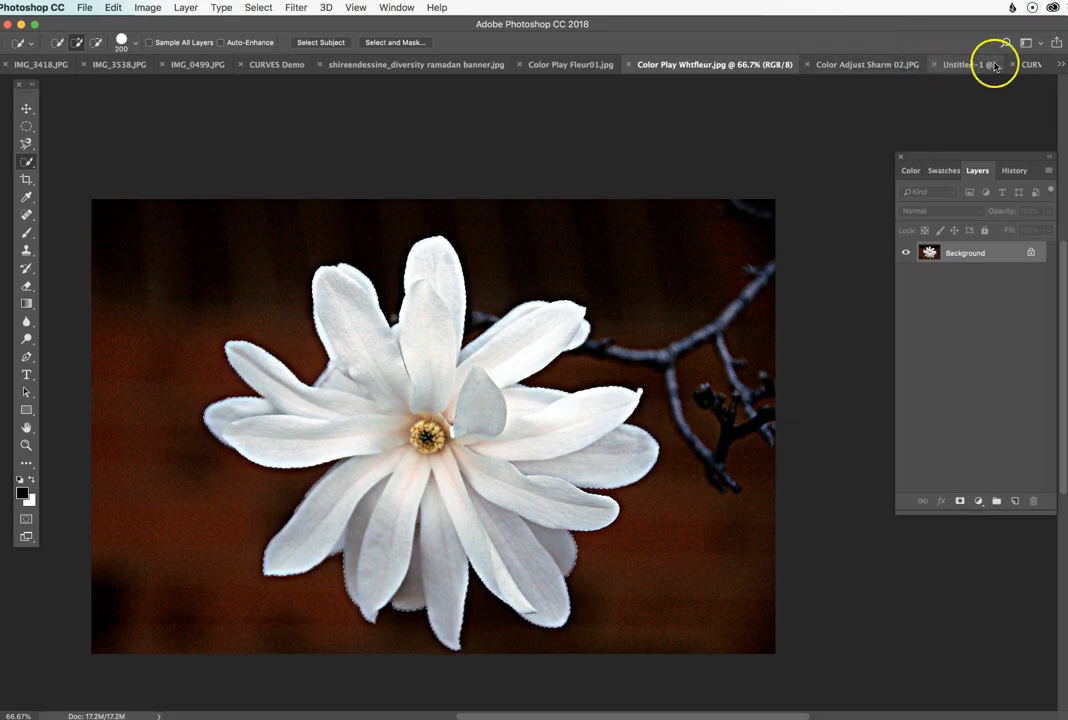
Step: Switch to the CURVES Demo copy street photo and review the Quick Selection brush's size, hardness and spacing options
left_click(1028, 64)
key("ctrl+Up")
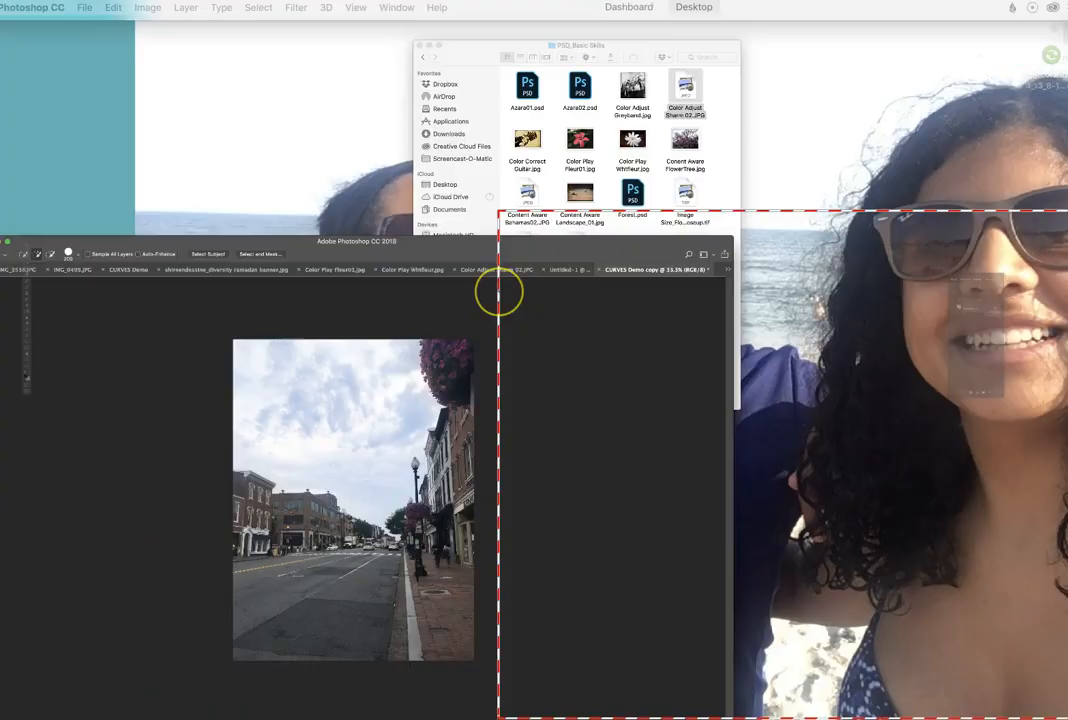
key("ctrl+Up")
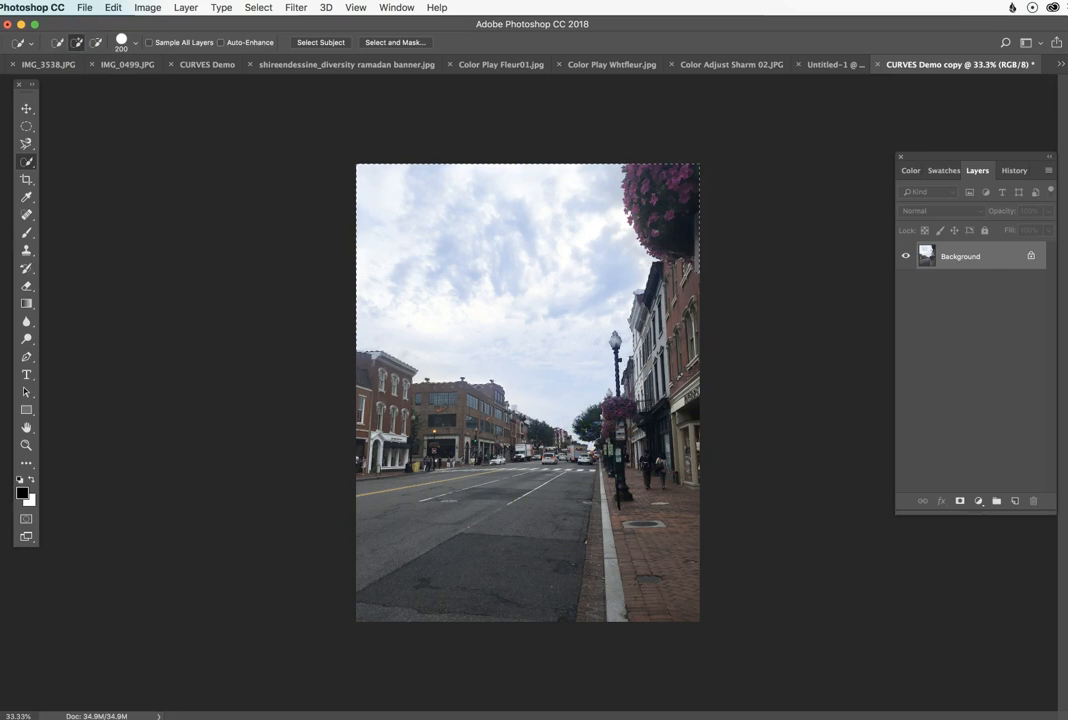
left_click(131, 47)
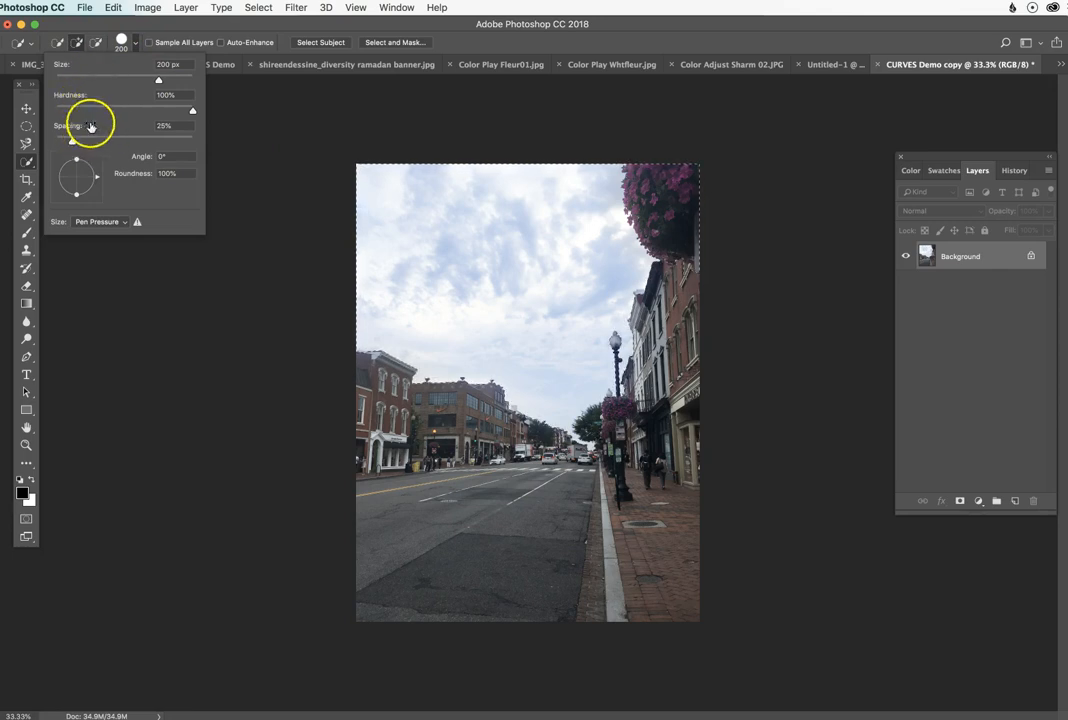
left_click(493, 40)
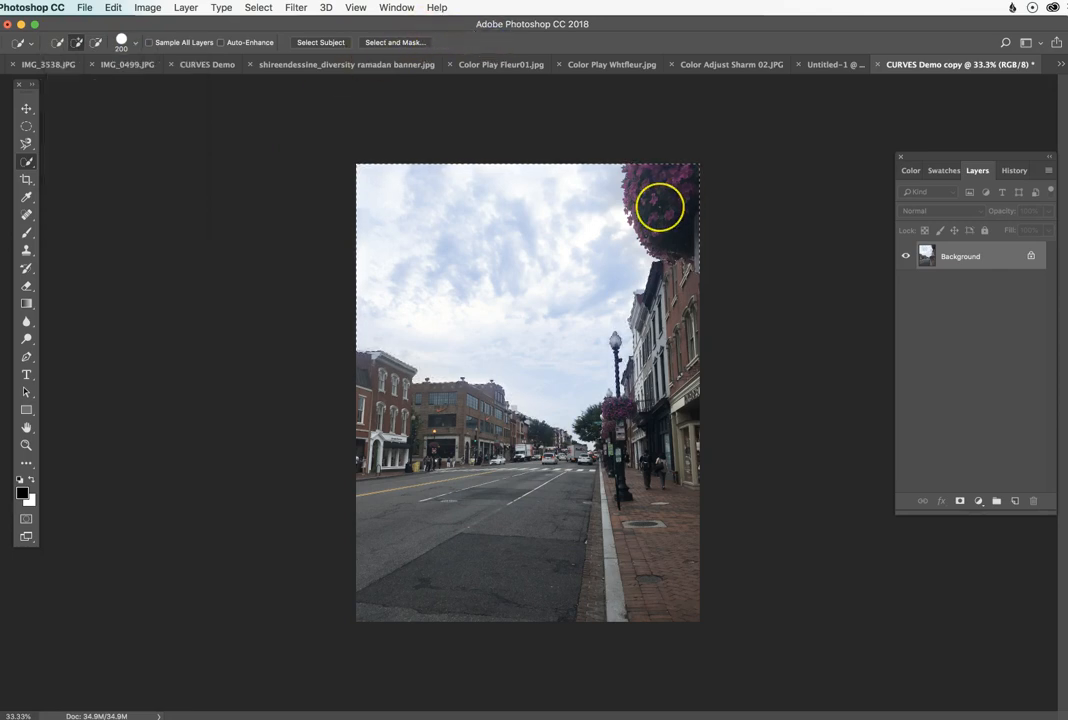